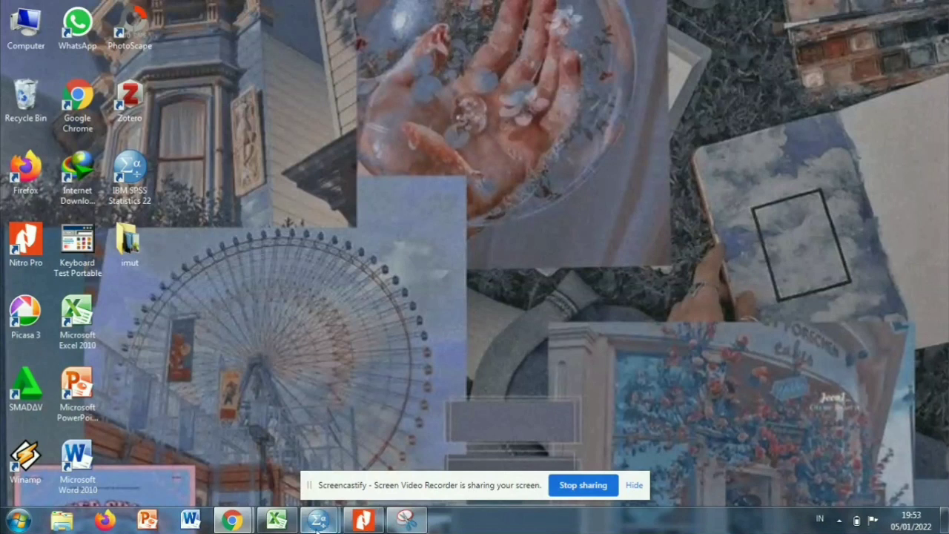
Switch to the untitled dataset in IBM SPSS Statistics and show its variable definitions.
mouse_move(317, 529)
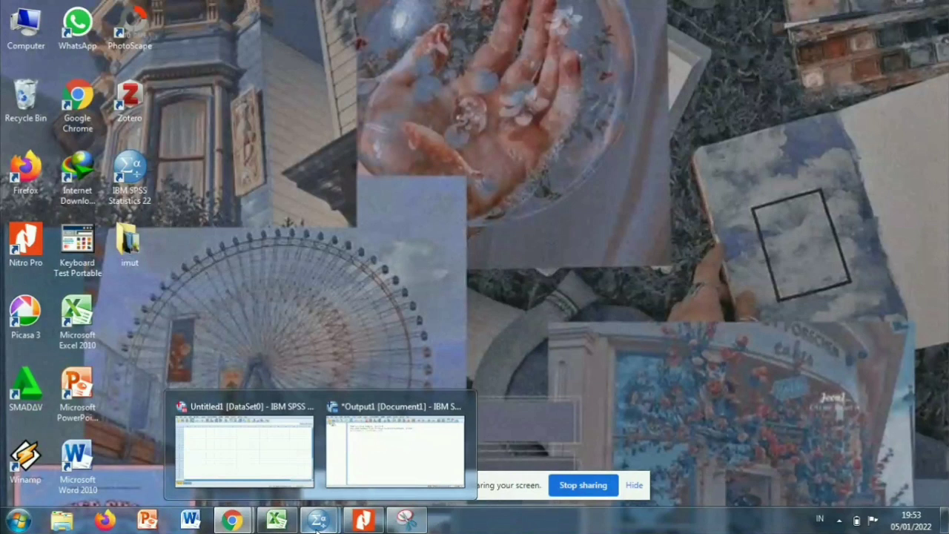
click(260, 465)
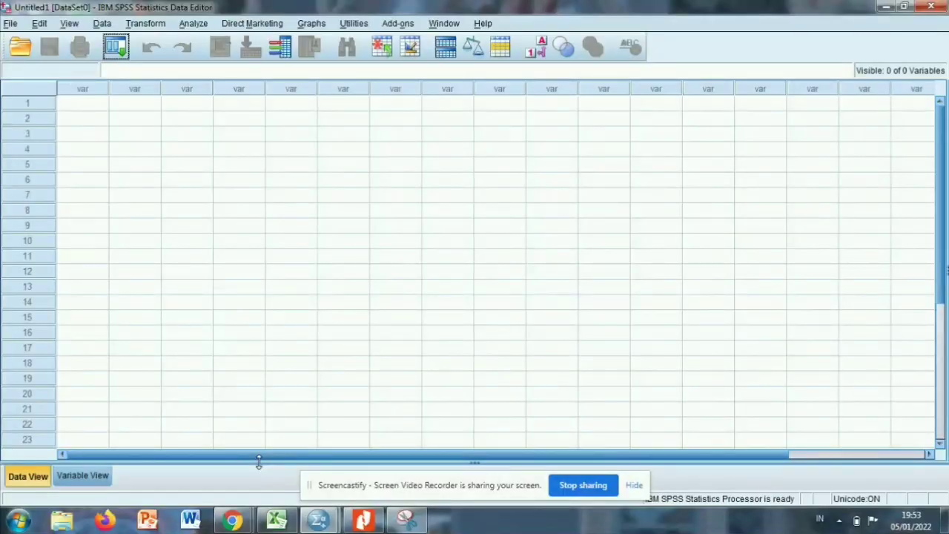
click(97, 479)
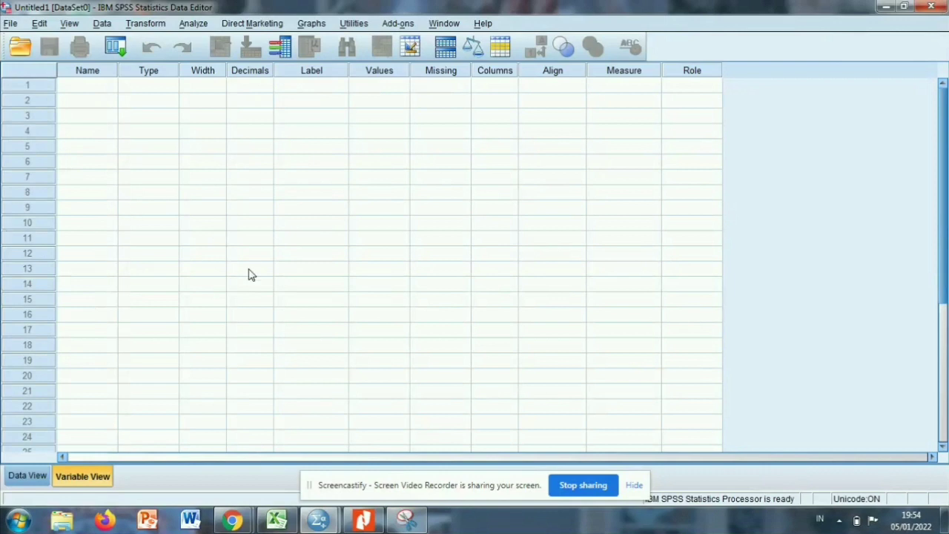
Examine the respondent score table and scoring criteria in the Snipping Tool capture, and return to the SPSS dataset.
mouse_move(410, 522)
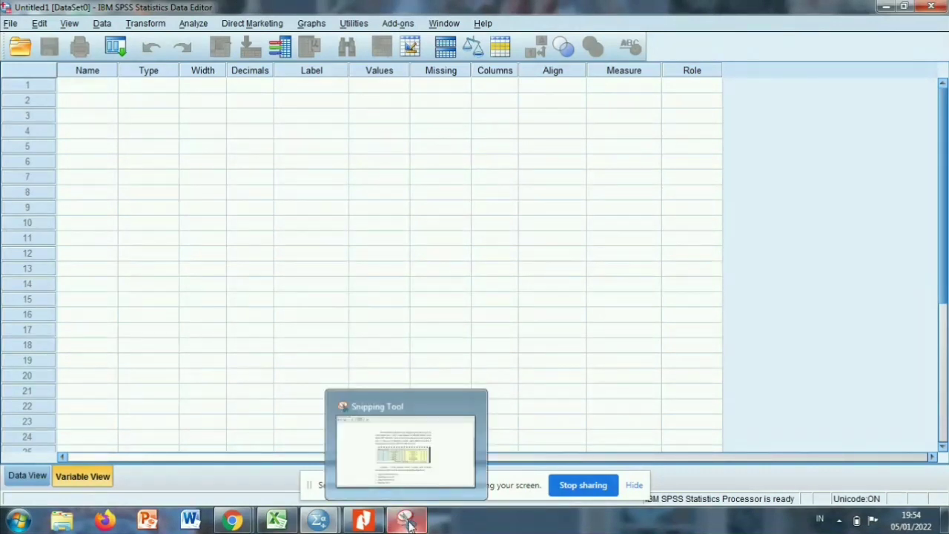
click(398, 464)
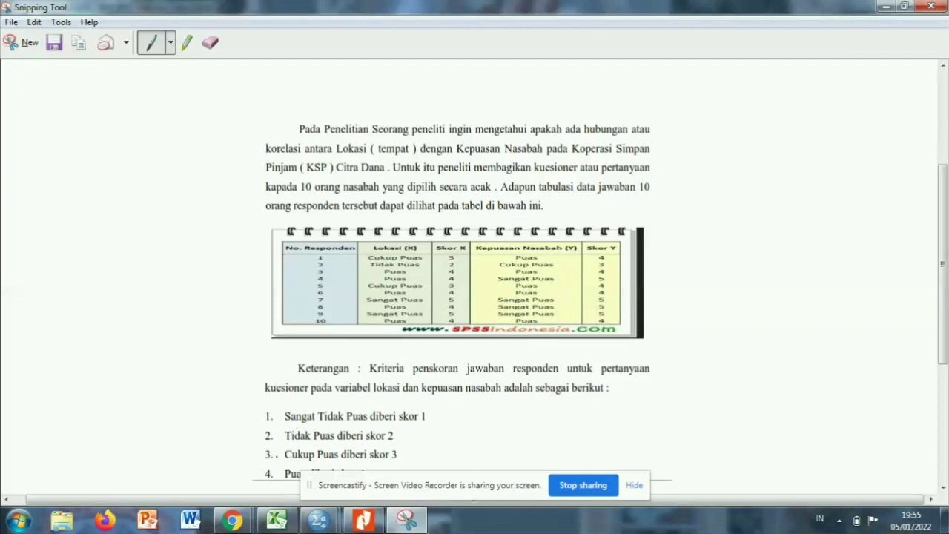
mouse_move(324, 524)
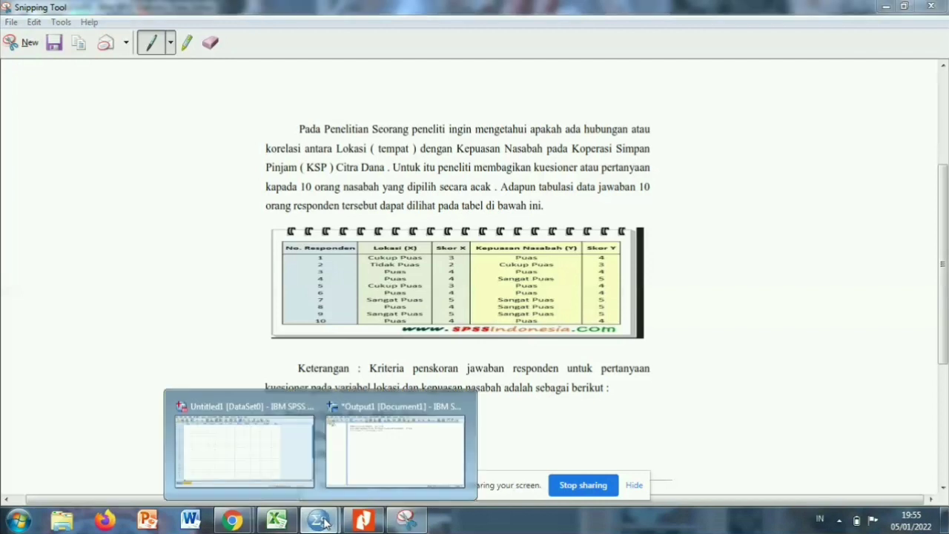
click(252, 434)
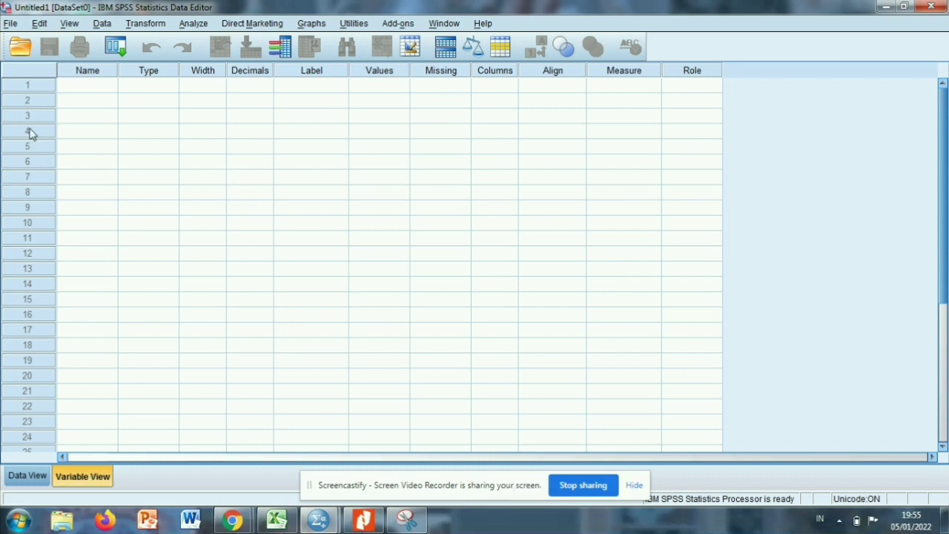
Define two variables named lokasi and kepuasan in the first two rows.
click(82, 91)
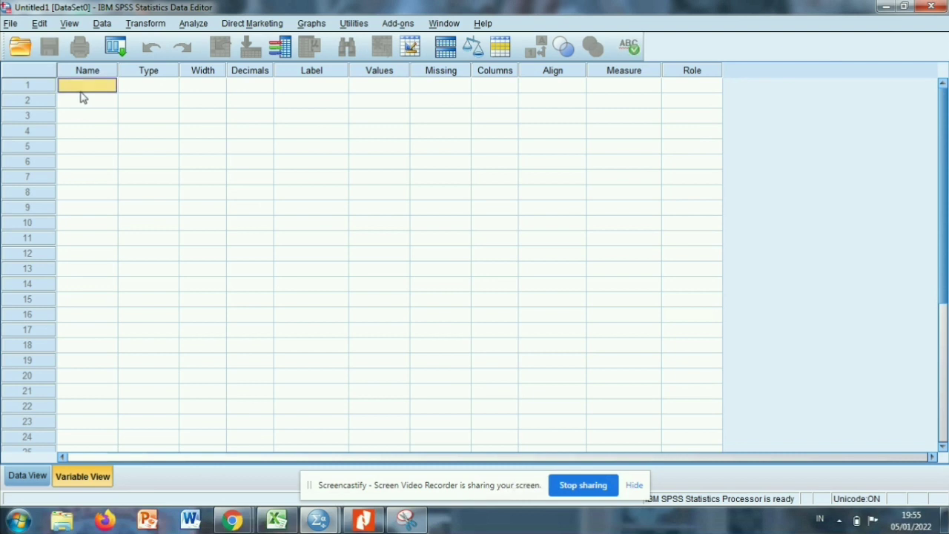
text(lokas)
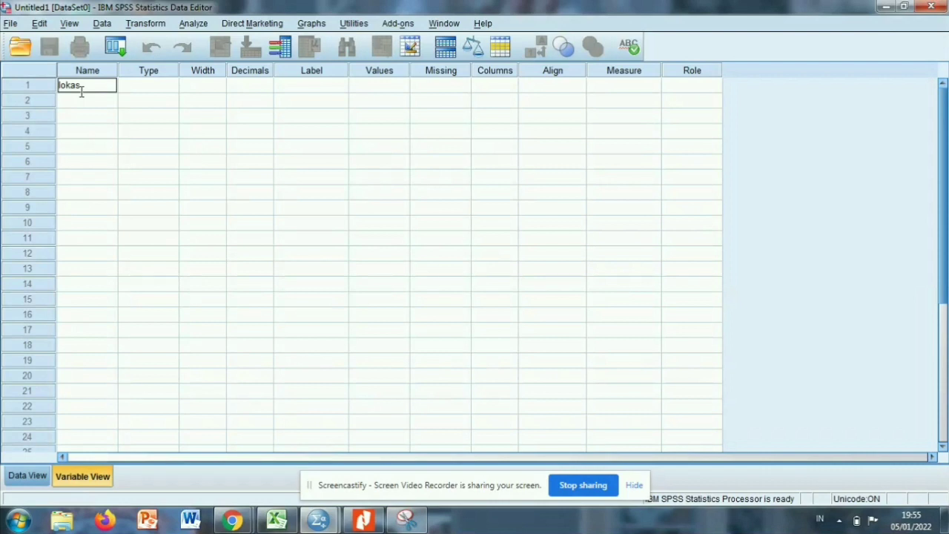
text(i)
click(66, 105)
text(ke)
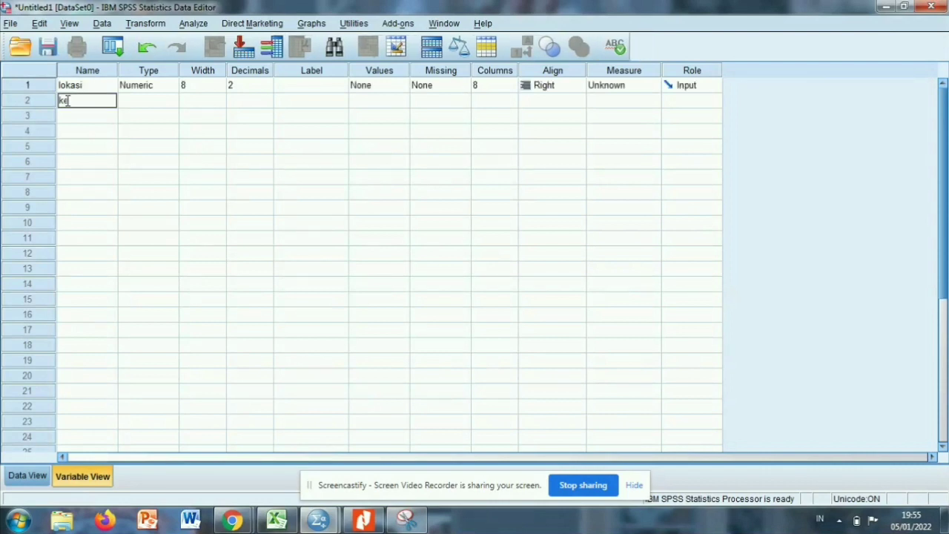
text(puasan)
Set the number of decimals to 0 for both lokasi and kepuasan.
click(243, 87)
key(BackSpace)
text(0)
click(241, 100)
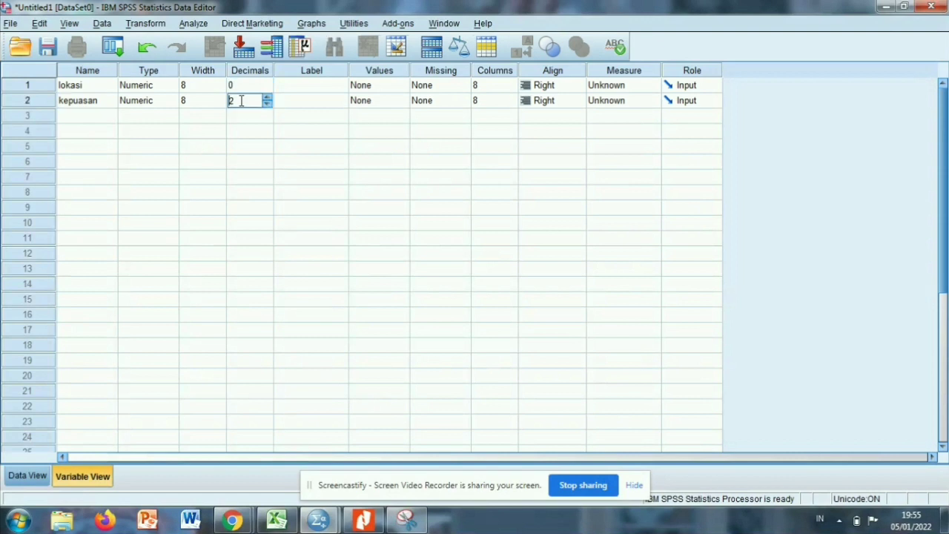
key(BackSpace)
Label the lokasi variable "lokasi" and the kepuasan variable "Kepuasan nasabah".
click(310, 87)
text(lokasi)
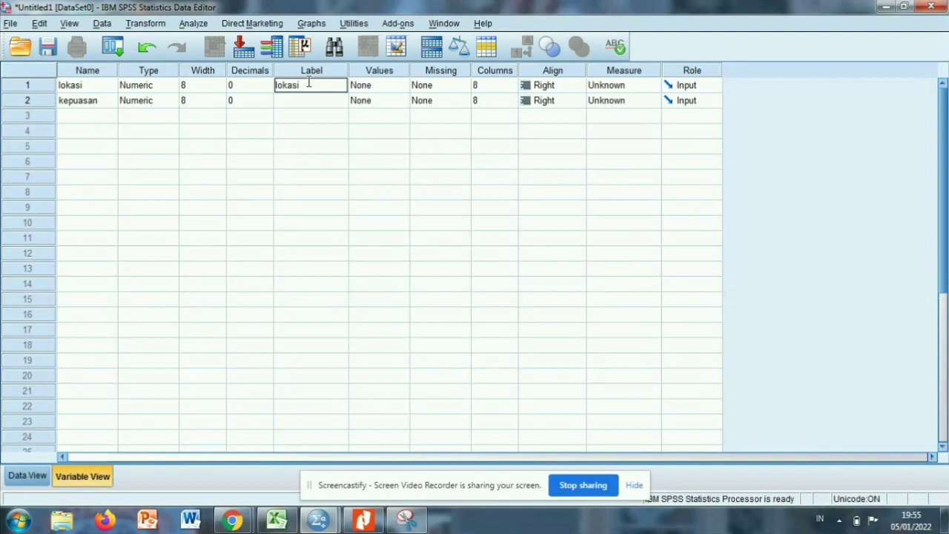
click(304, 108)
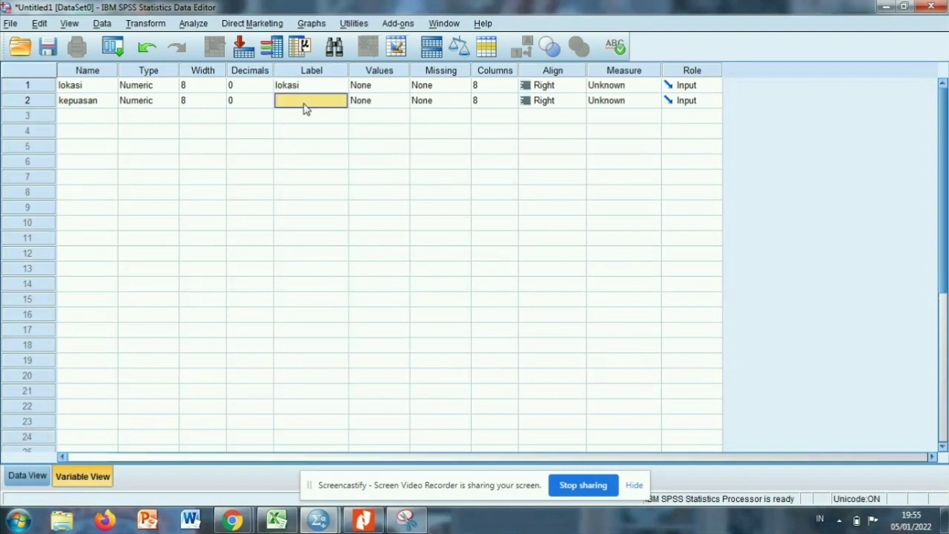
text(ke)
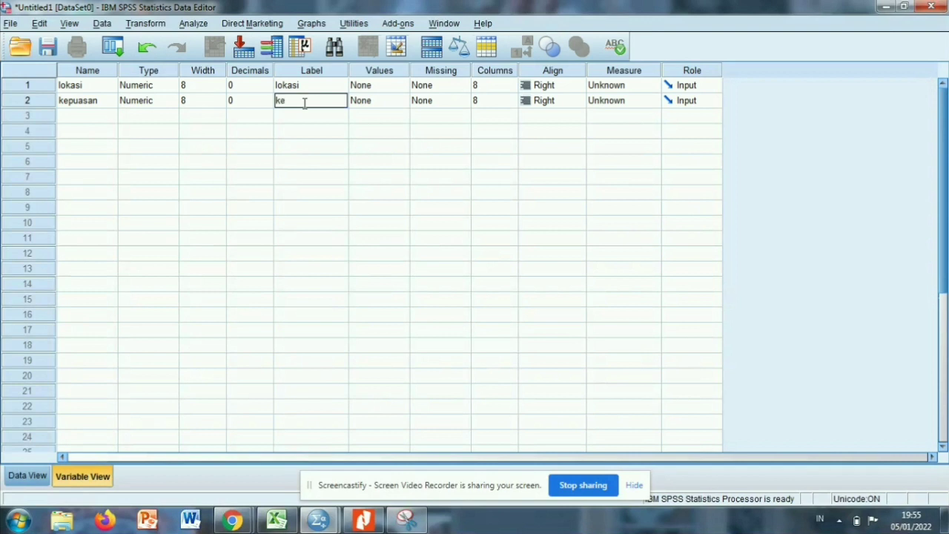
text(ouasan nasabah)
key(BackSpace)
key(BackSpace)
text(pu)
click(281, 100)
key(BackSpace)
text(K)
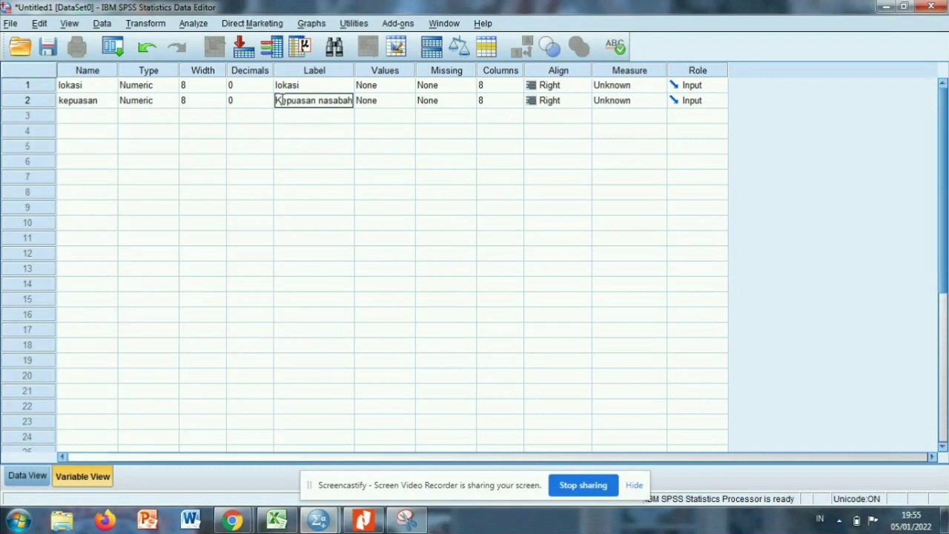
Capitalize the label of the lokasi variable so that it reads "Lokasi".
click(281, 86)
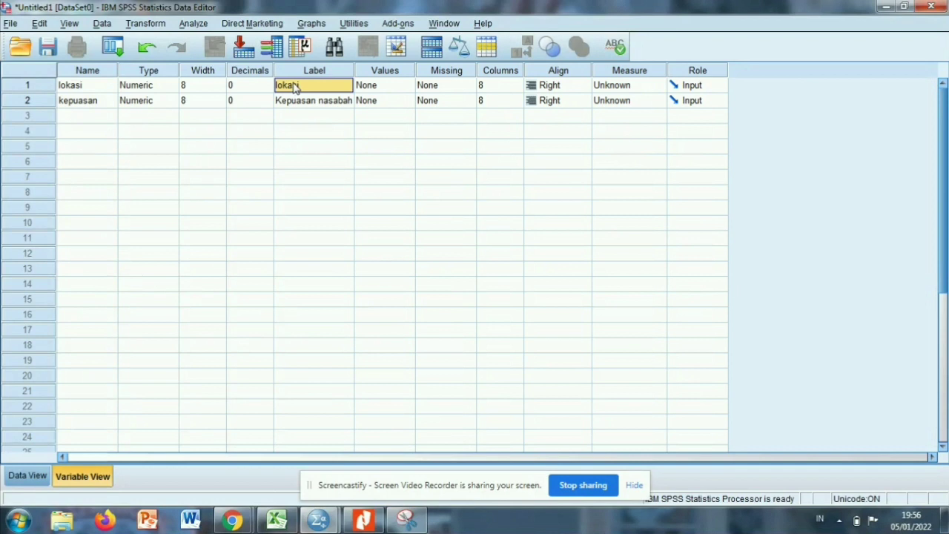
click(321, 85)
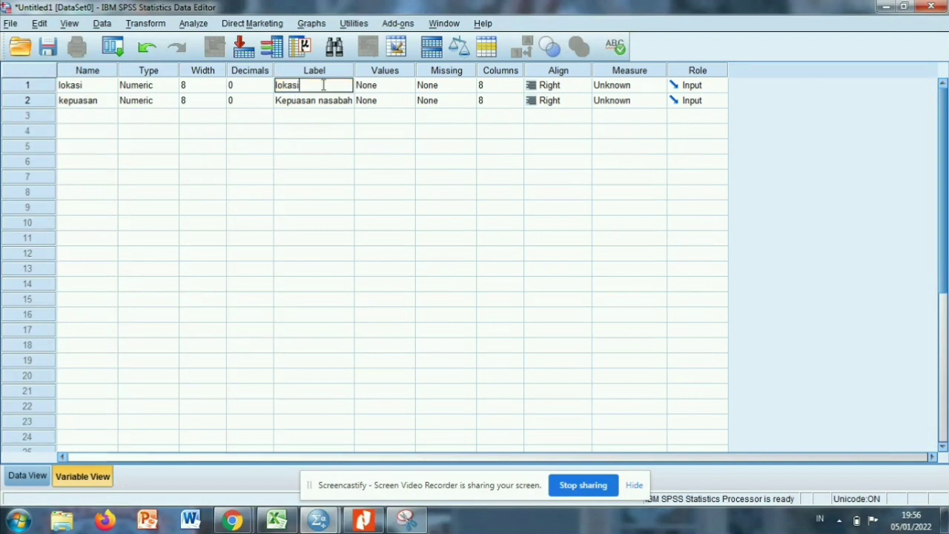
key(Left)
key(Left)
key(Left)
key(Left)
key(Left)
key(BackSpace)
text(L)
click(322, 131)
Set the measurement level of both lokasi and kepuasan to Ordinal.
click(632, 87)
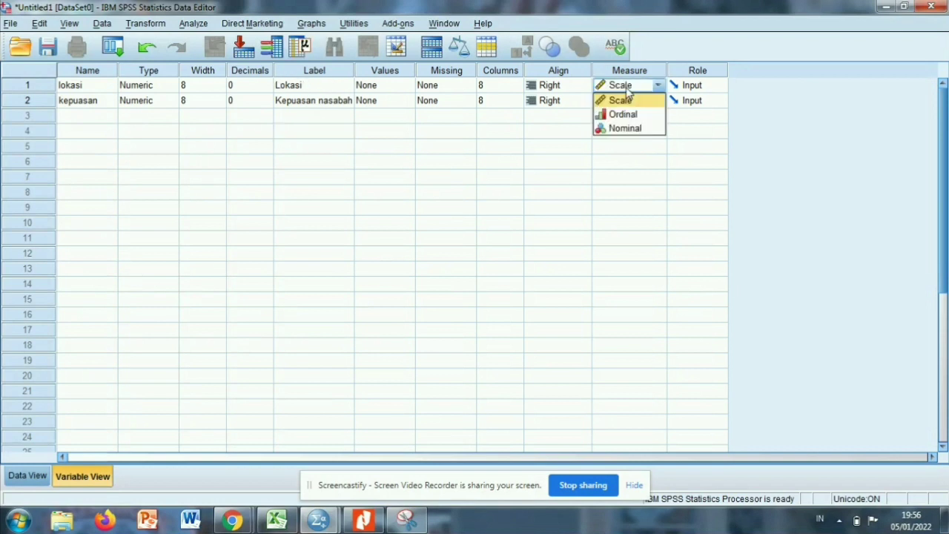
click(623, 115)
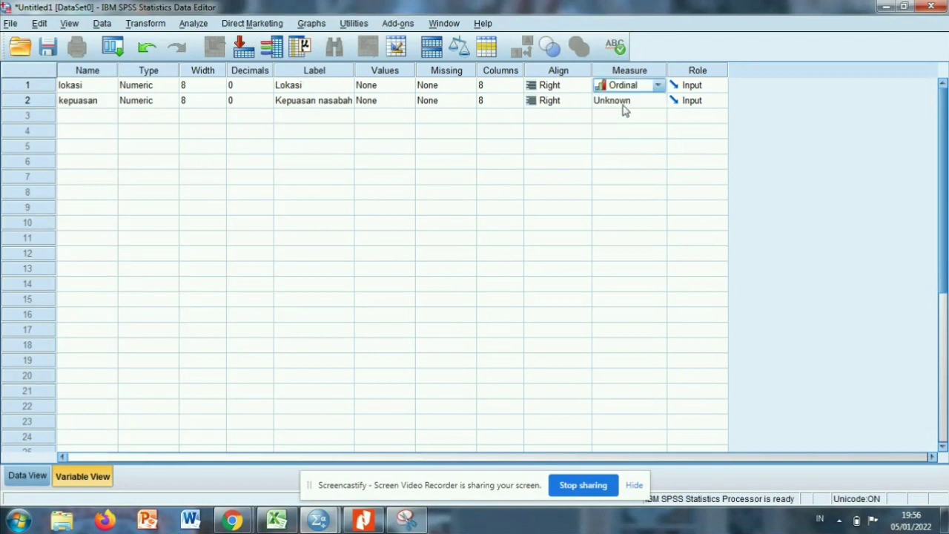
click(622, 106)
click(620, 131)
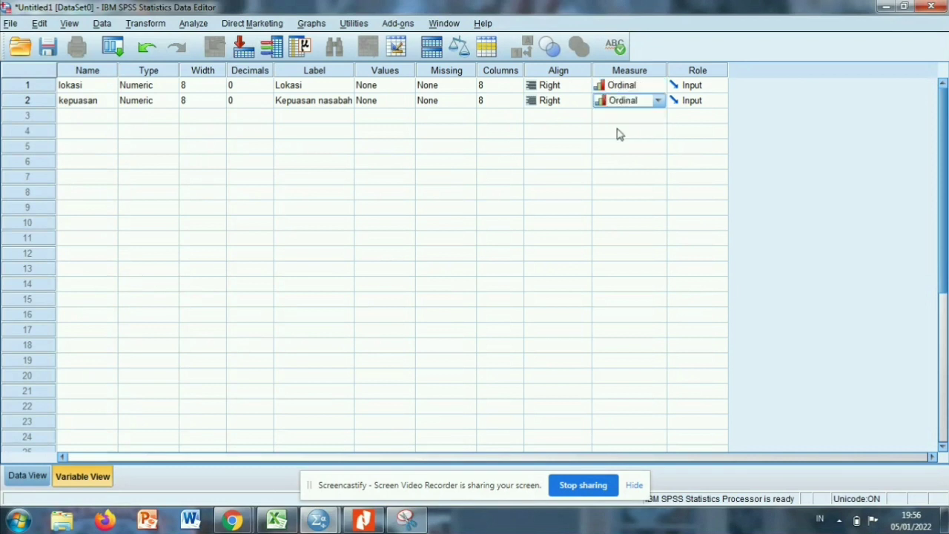
click(571, 165)
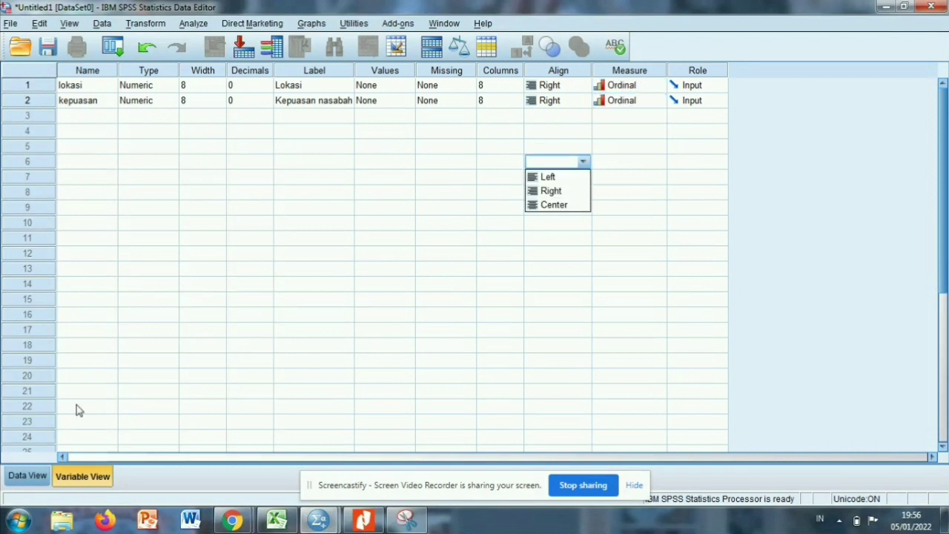
Show the dataset's data entry grid and select the first-row cells of lokasi and kepuasan in turn.
click(30, 475)
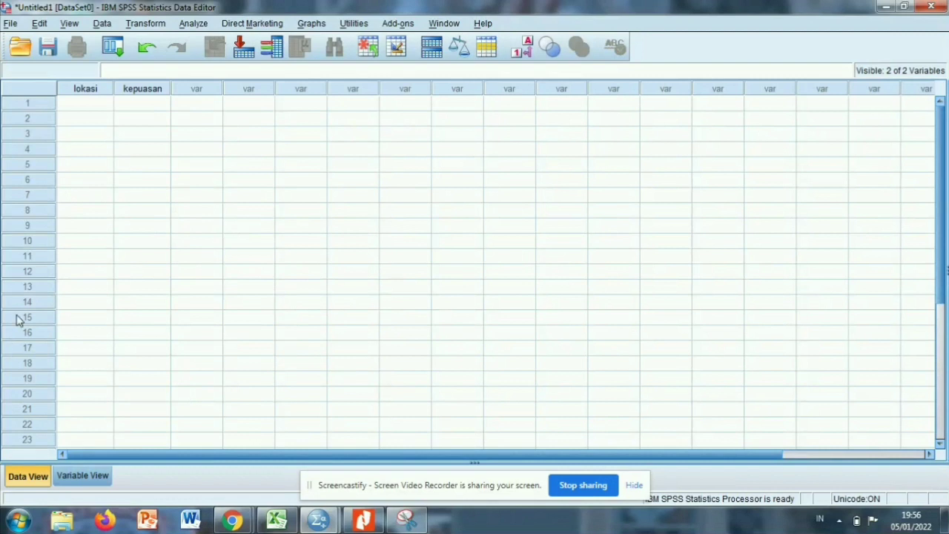
click(85, 107)
click(127, 107)
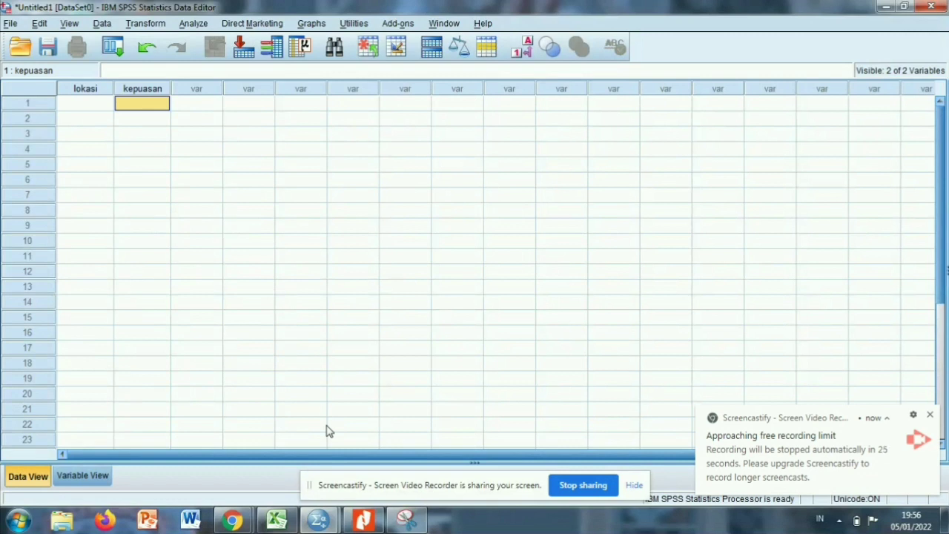
Switch to the Kel. 10 Data workbook in Excel and copy the Uji Kendall's Tau-B scores in A3:B12.
click(281, 521)
click(112, 196)
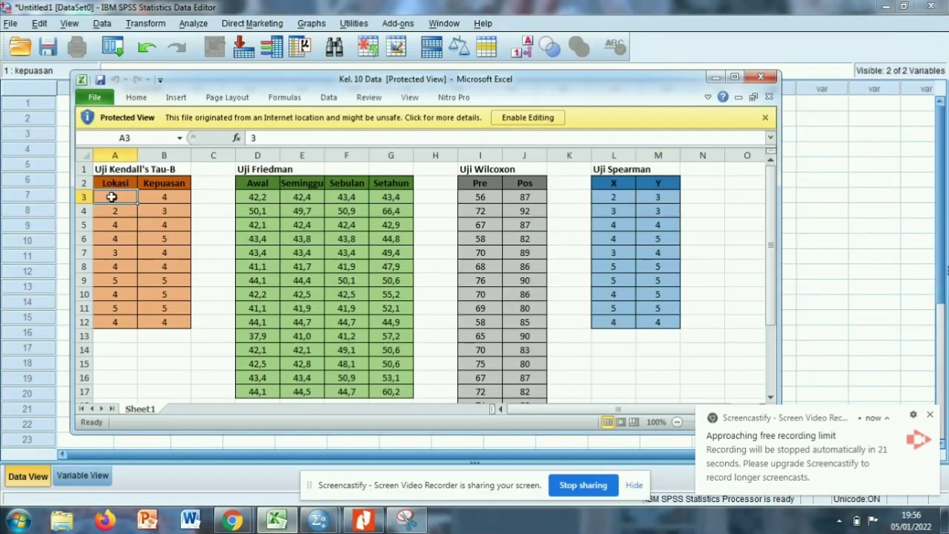
drag(112, 197, 172, 319)
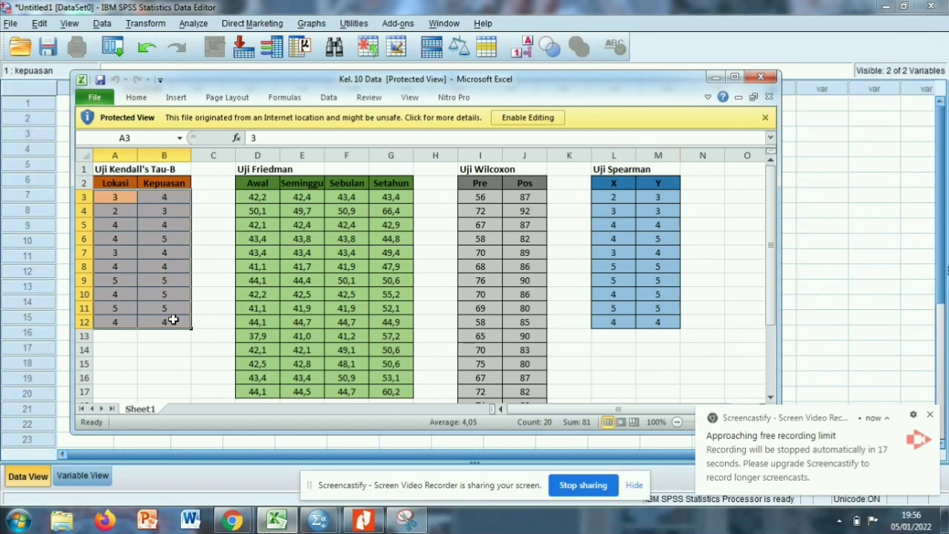
right_click(171, 315)
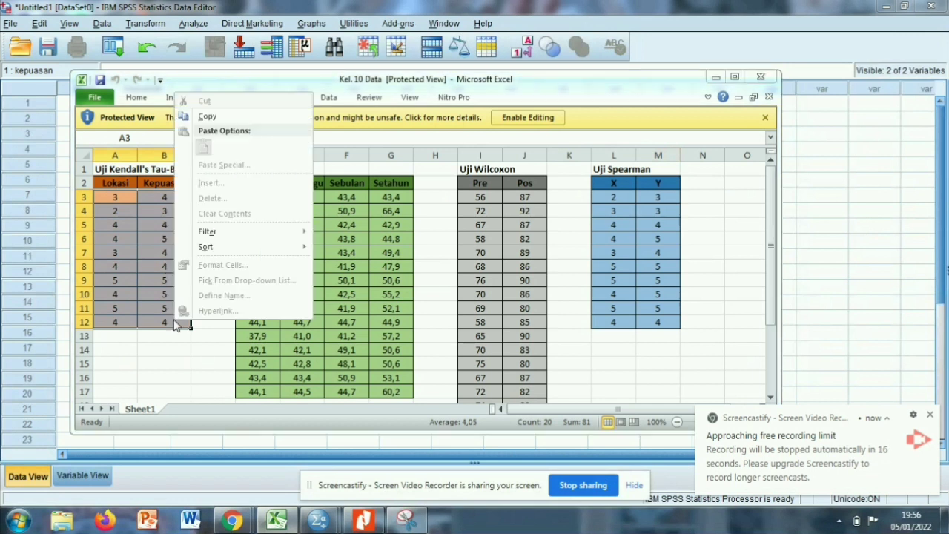
click(209, 117)
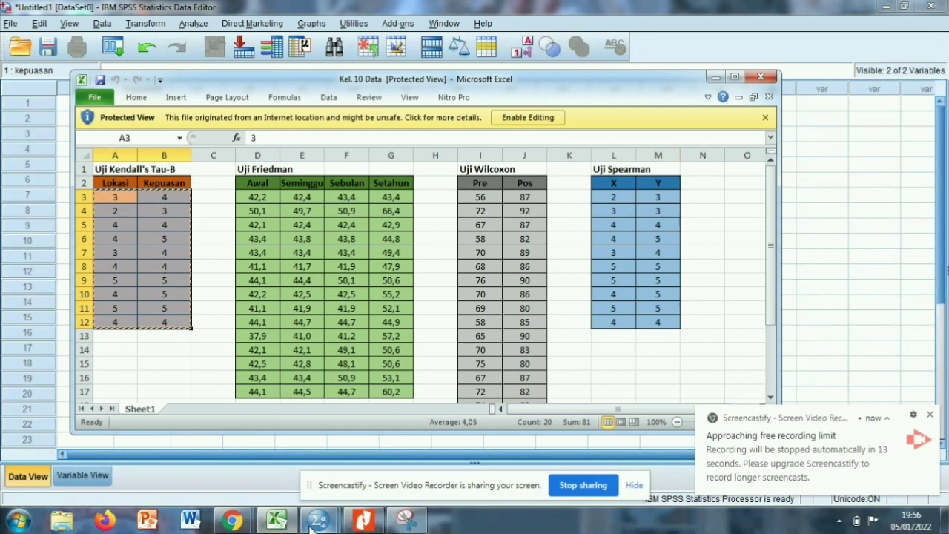
Return to the SPSS dataset and paste the copied scores starting at row 1 of the lokasi column.
mouse_move(312, 525)
click(245, 448)
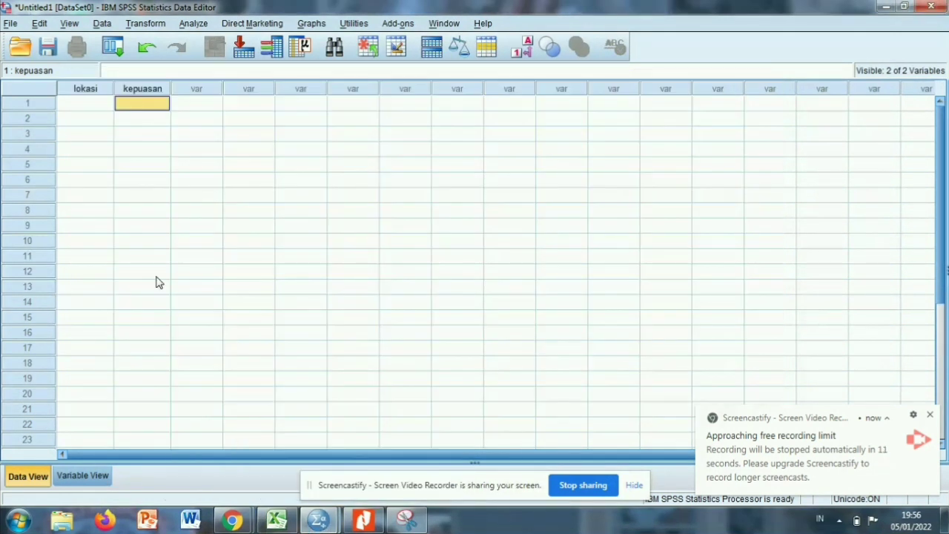
click(88, 108)
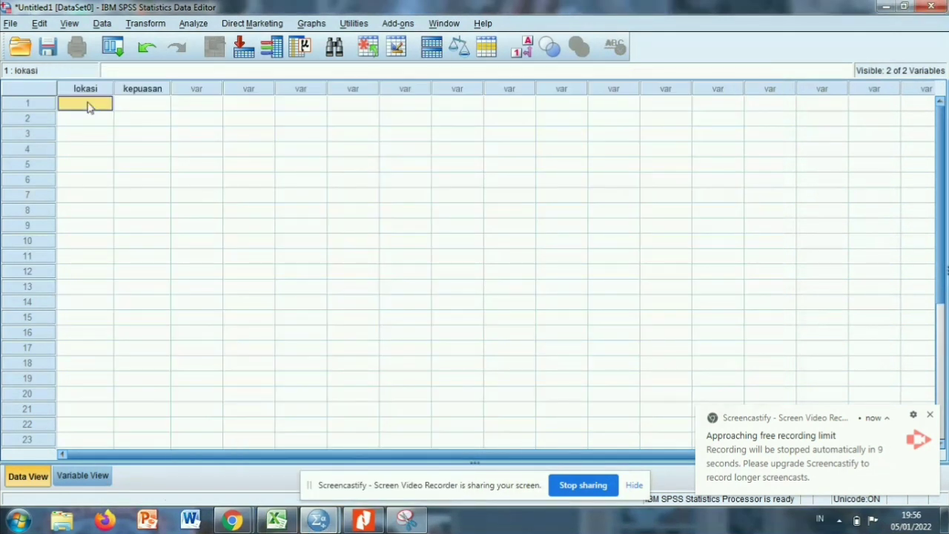
key(ctrl+v)
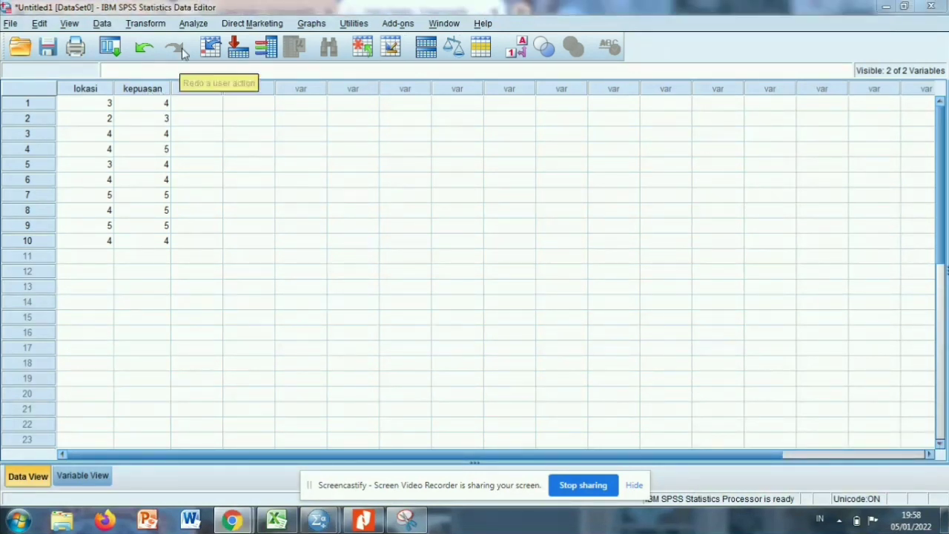
Start a Bivariate correlation analysis and add Lokasi and Kepuasan nasabah as its variables.
click(87, 134)
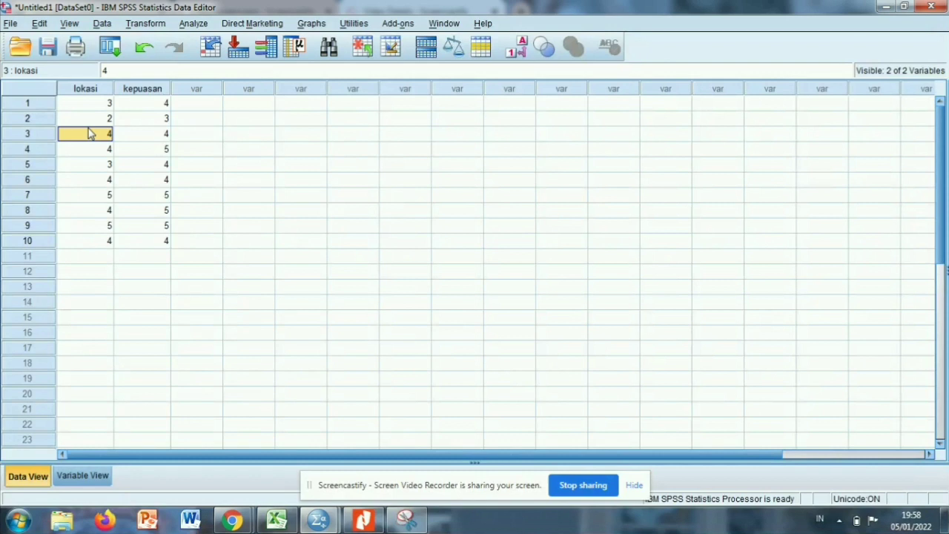
click(193, 24)
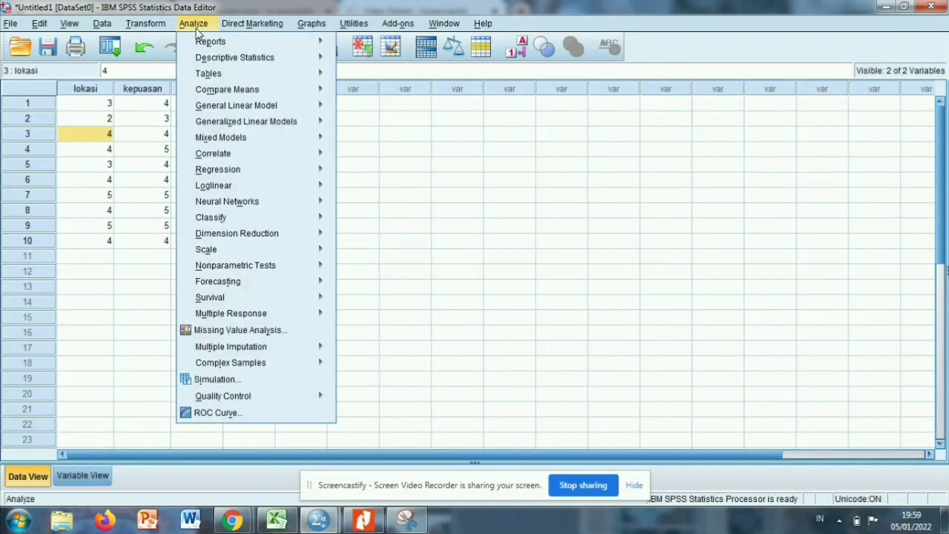
mouse_move(215, 155)
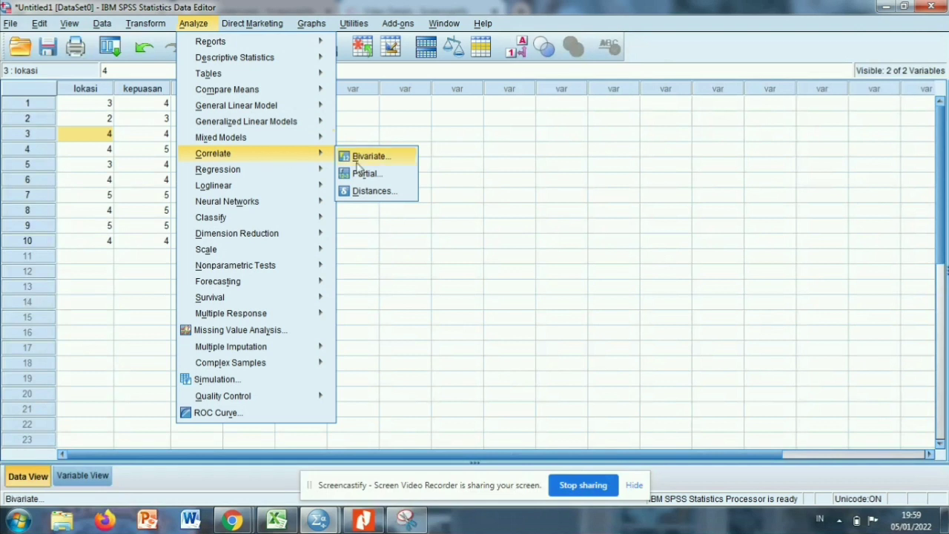
click(358, 164)
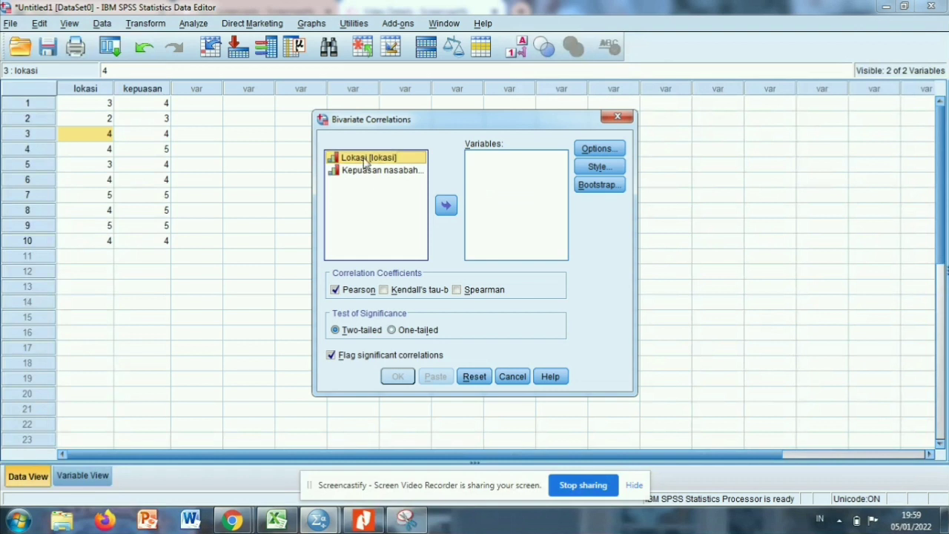
drag(365, 161, 367, 170)
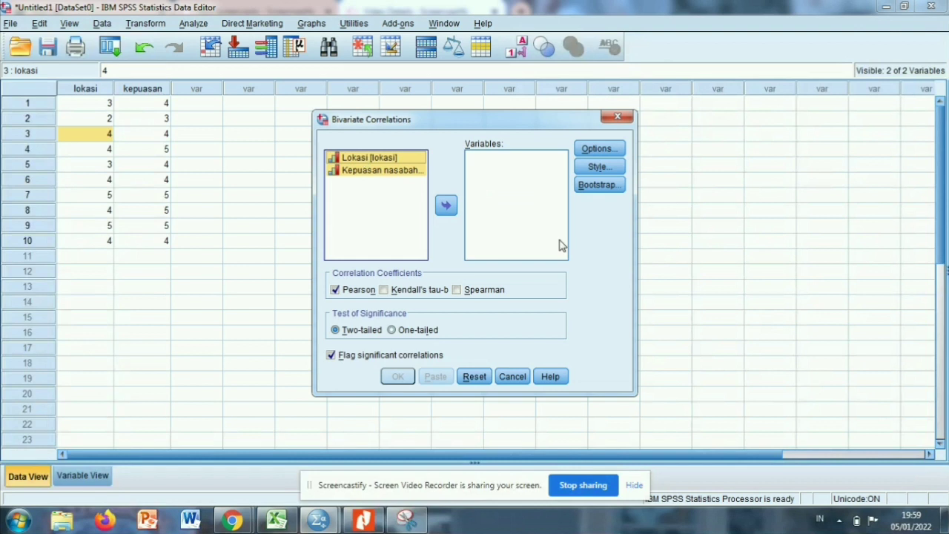
click(447, 207)
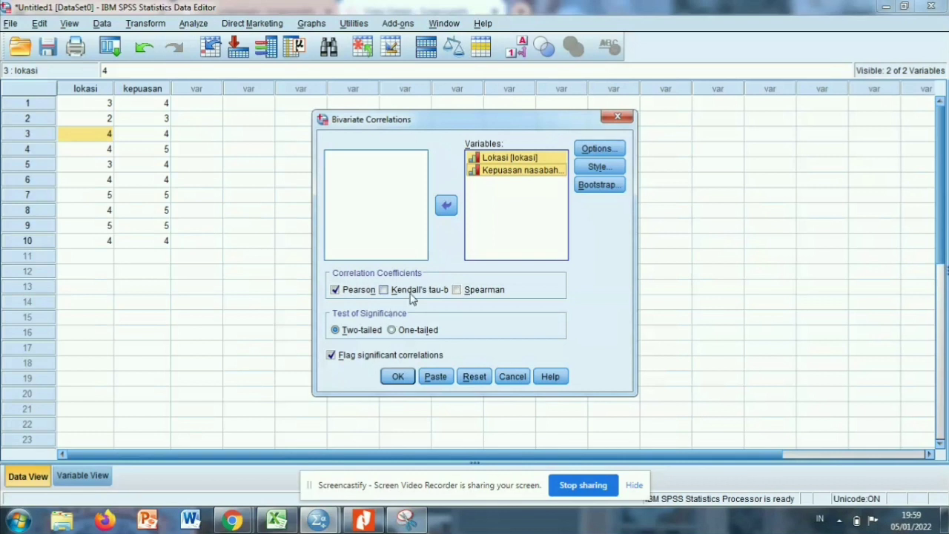
Choose Kendall's tau-b instead of Pearson as the correlation coefficient and run the analysis.
click(335, 289)
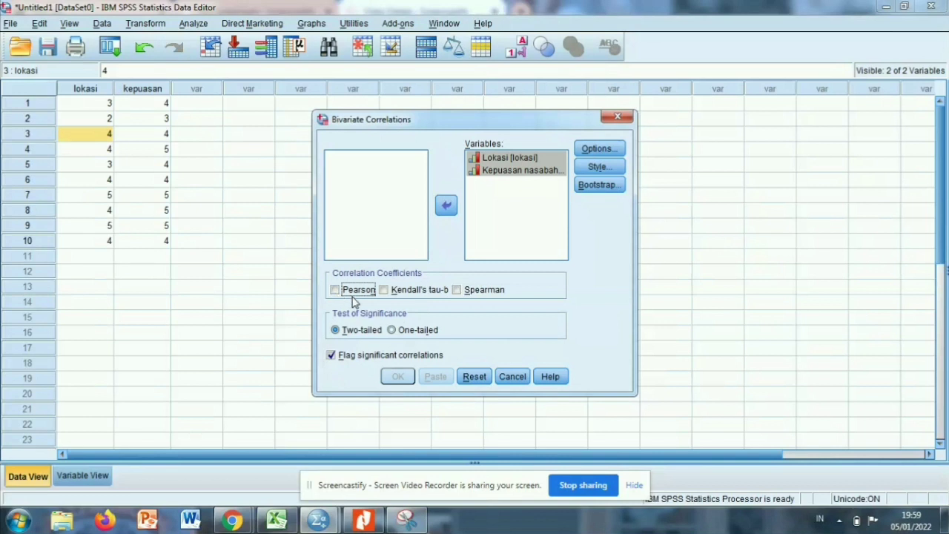
click(389, 292)
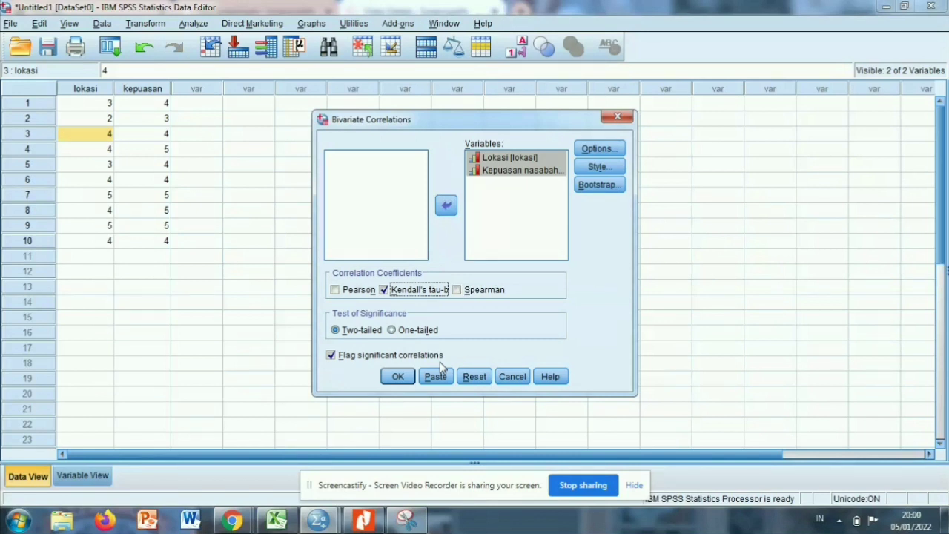
click(397, 377)
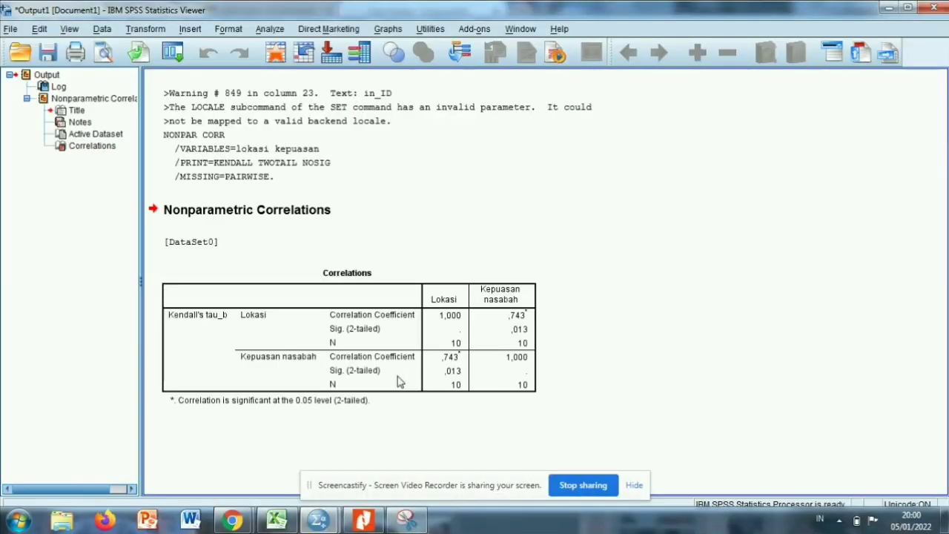
Examine the Kendall's tau_b correlation coefficients and significance values for Lokasi and Kepuasan nasabah in the output's Correlations table.
click(475, 281)
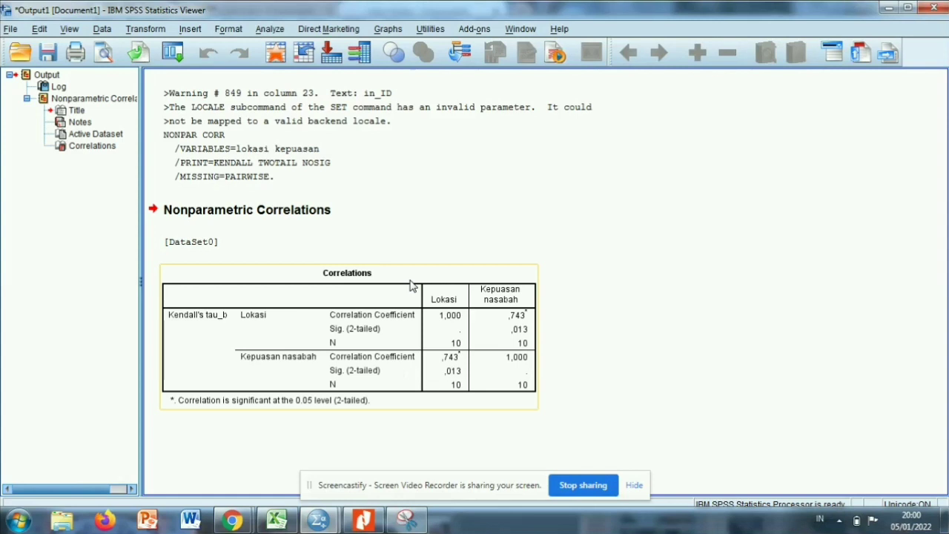
click(420, 218)
click(369, 256)
click(346, 278)
click(554, 350)
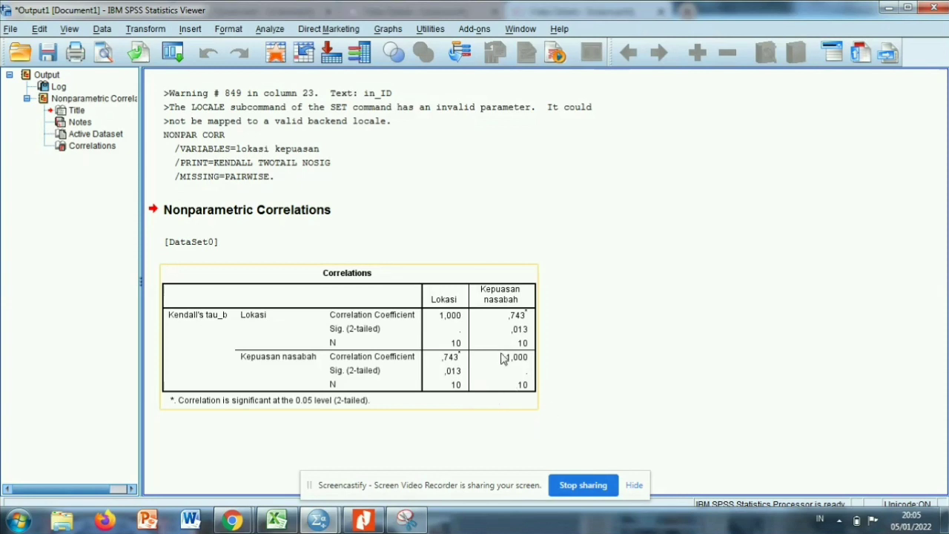
click(576, 349)
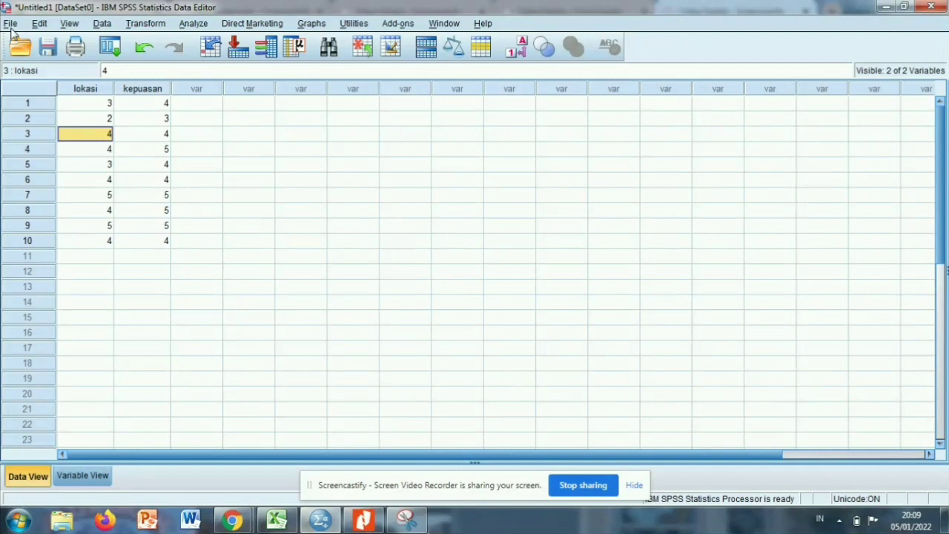
Create a new empty dataset for the next test.
click(11, 25)
mouse_move(33, 43)
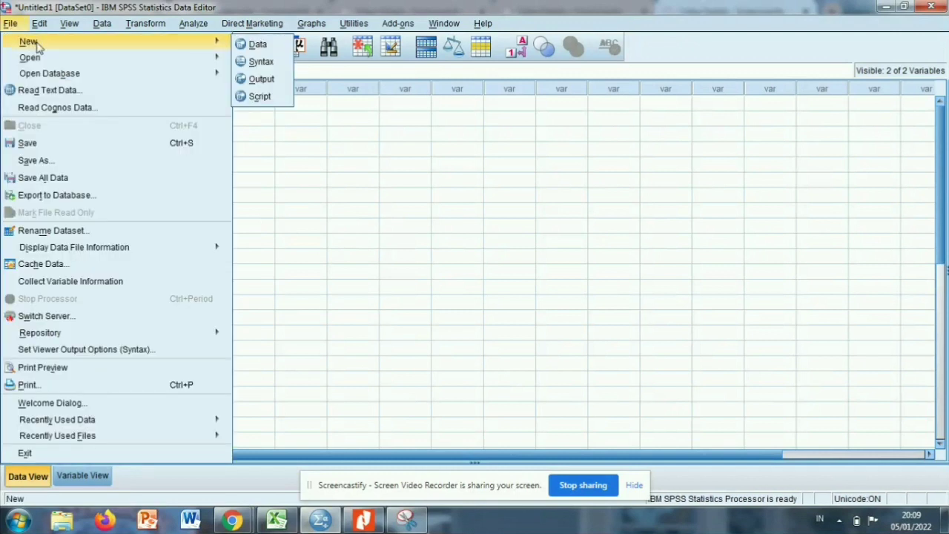
click(258, 46)
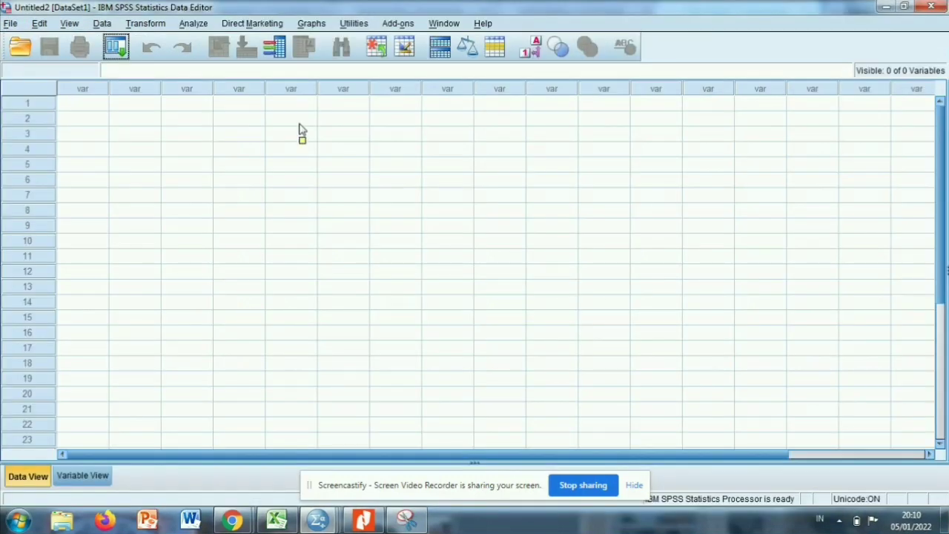
Switch to Snipping Tool to read the Friedman test case and its Berat Badan table, and return to the Untitled2 dataset in SPSS.
click(406, 521)
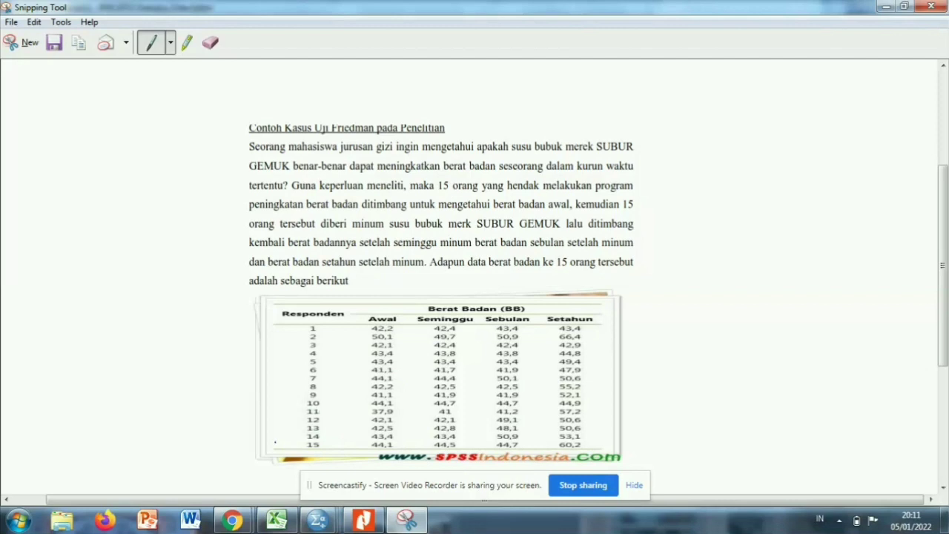
click(320, 521)
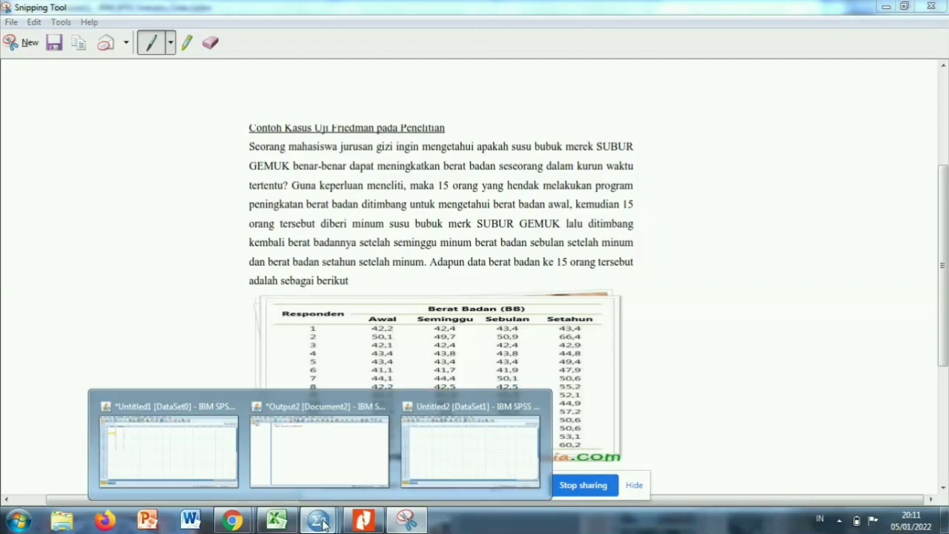
click(439, 479)
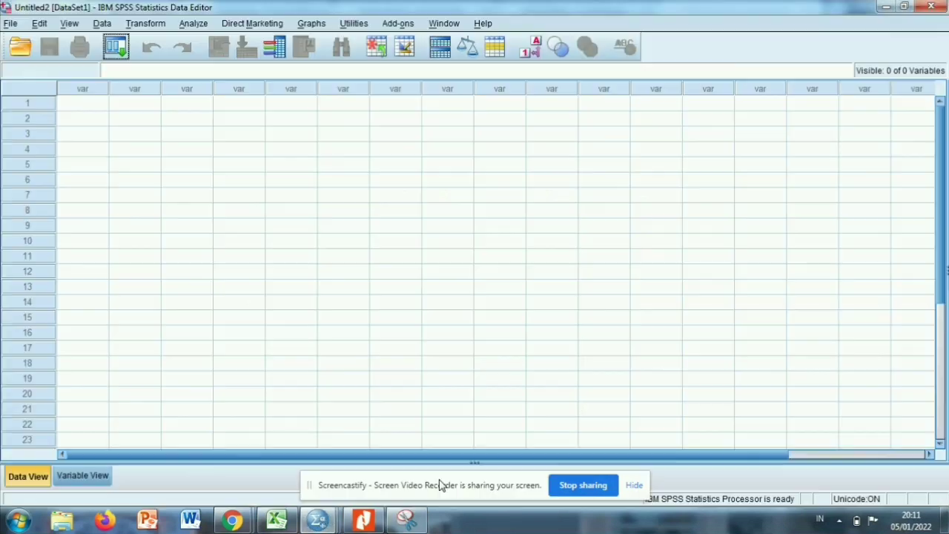
Show the new dataset's variable definitions and name the first two variables AWAL and SEMINGGU.
click(81, 475)
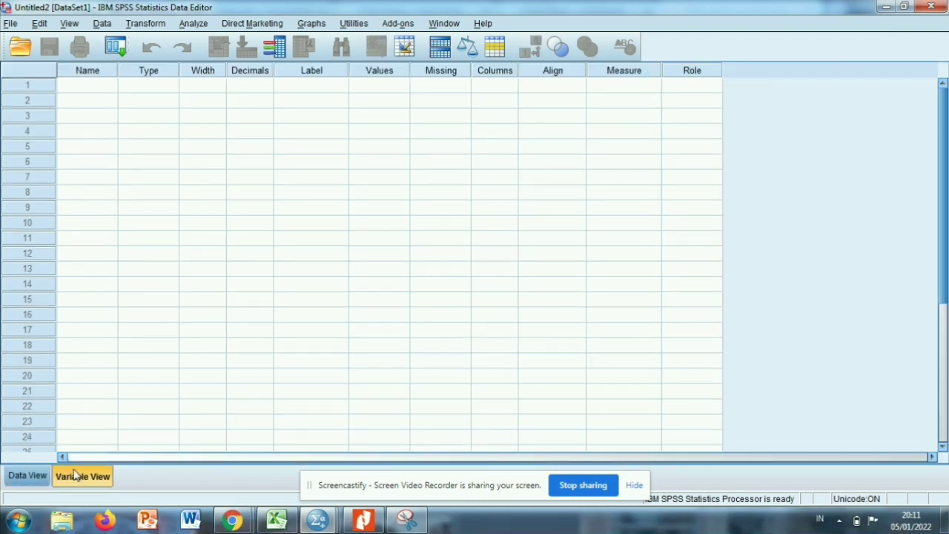
click(83, 87)
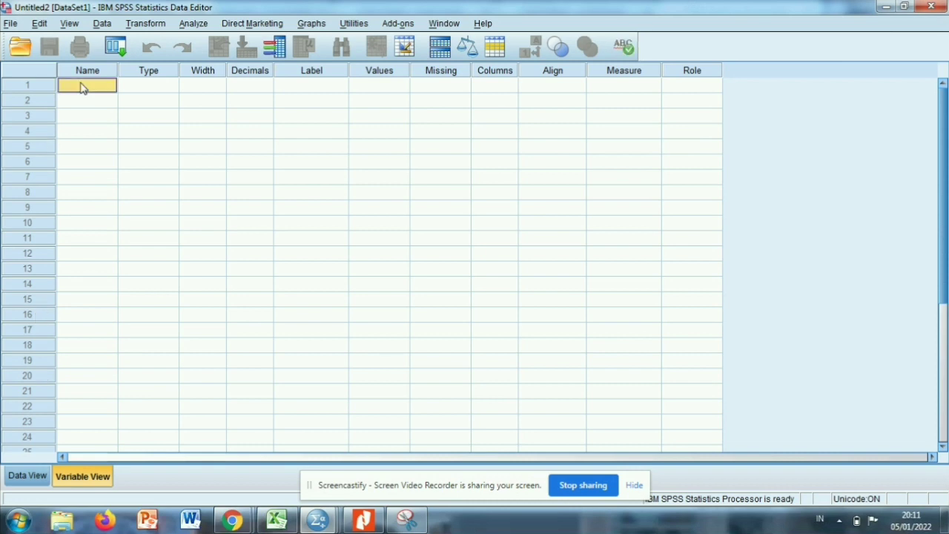
text(AWAL)
click(75, 103)
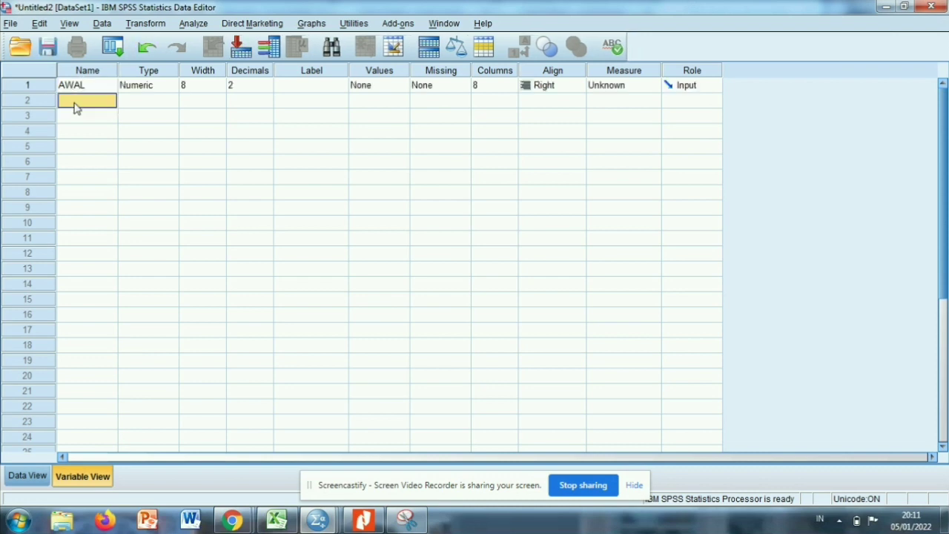
text(SEMU)
key(BackSpace)
text(INGGU)
Name the third variable SEBULAN and the fourth variable SETAHUN.
click(77, 117)
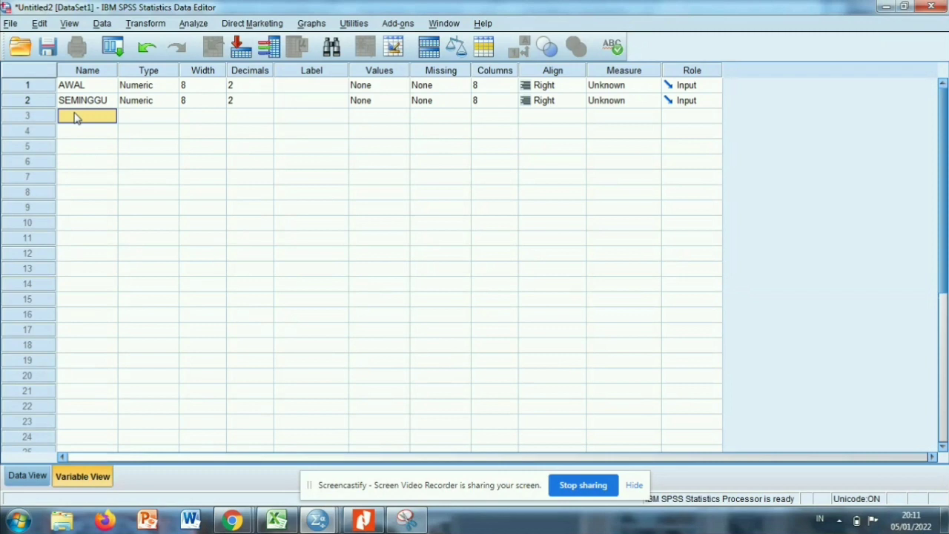
text(SEBULAN)
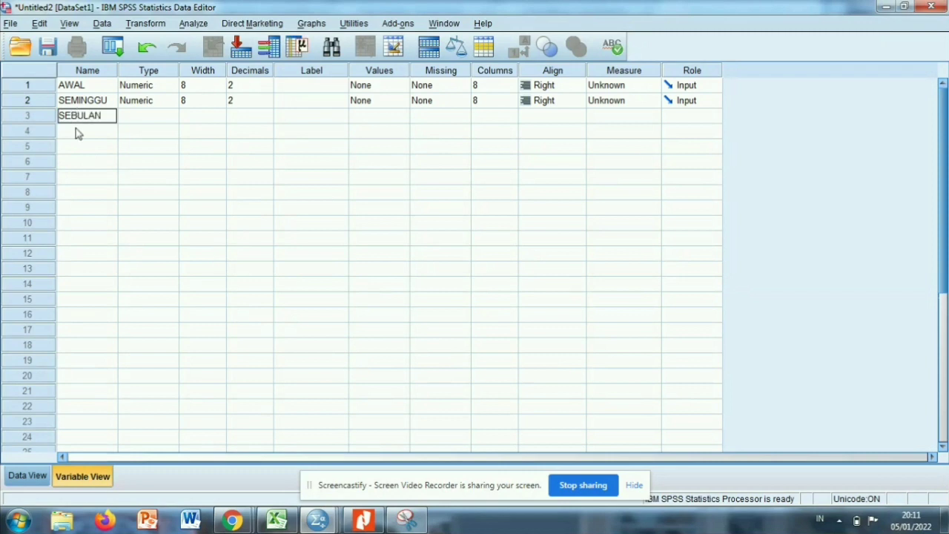
click(75, 130)
text(SET)
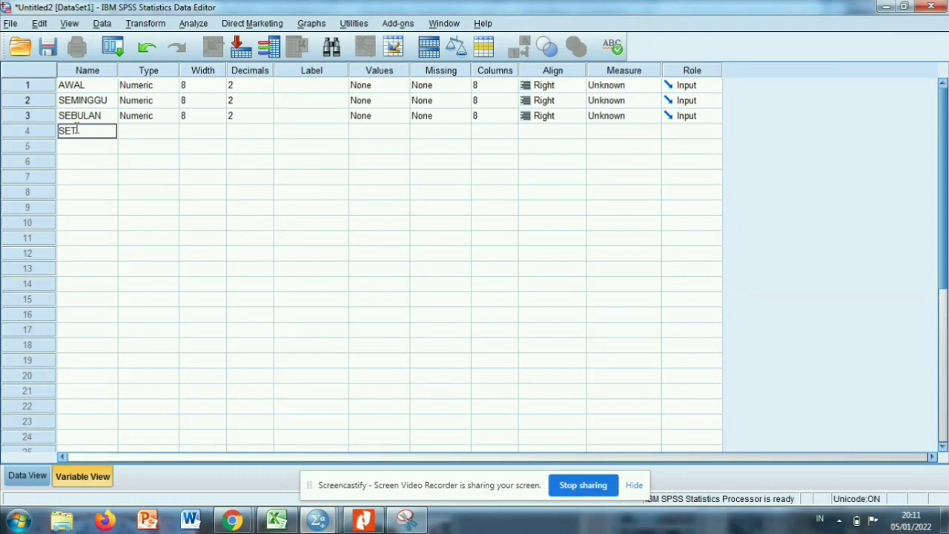
text(AHUN)
Set the decimals of AWAL, SEMINGGU, SEBULAN and SETAHUN to 1.
click(252, 86)
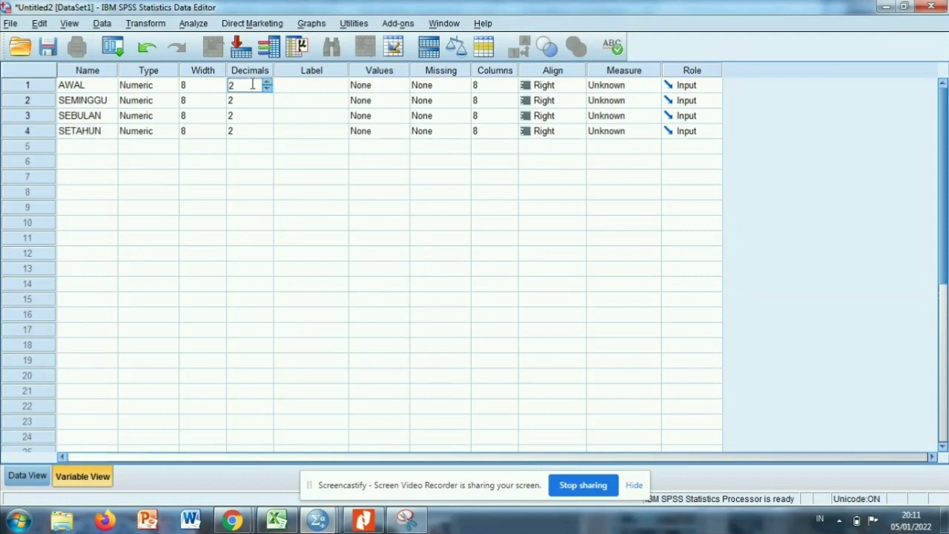
key(BackSpace)
click(249, 101)
key(BackSpace)
text(1)
click(265, 120)
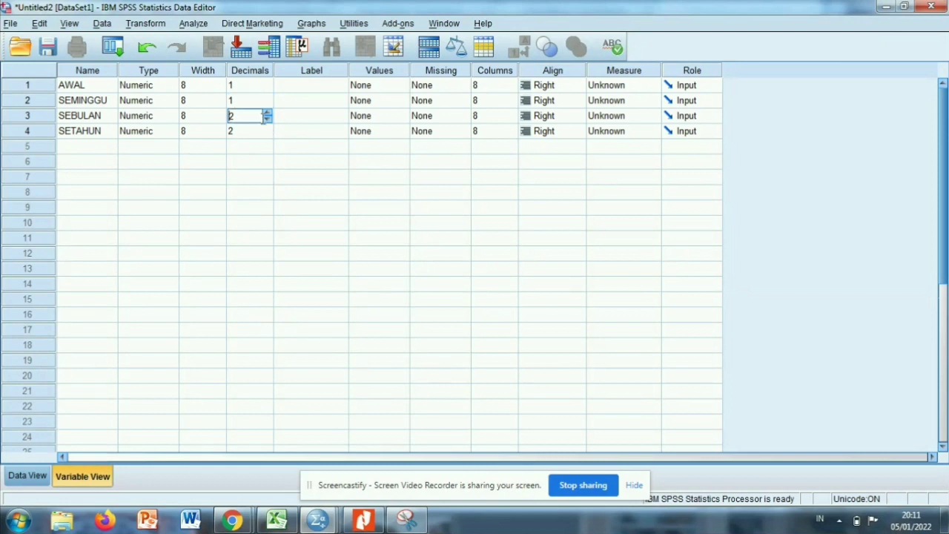
key(BackSpace)
text(1)
click(263, 133)
key(BackSpace)
text(1)
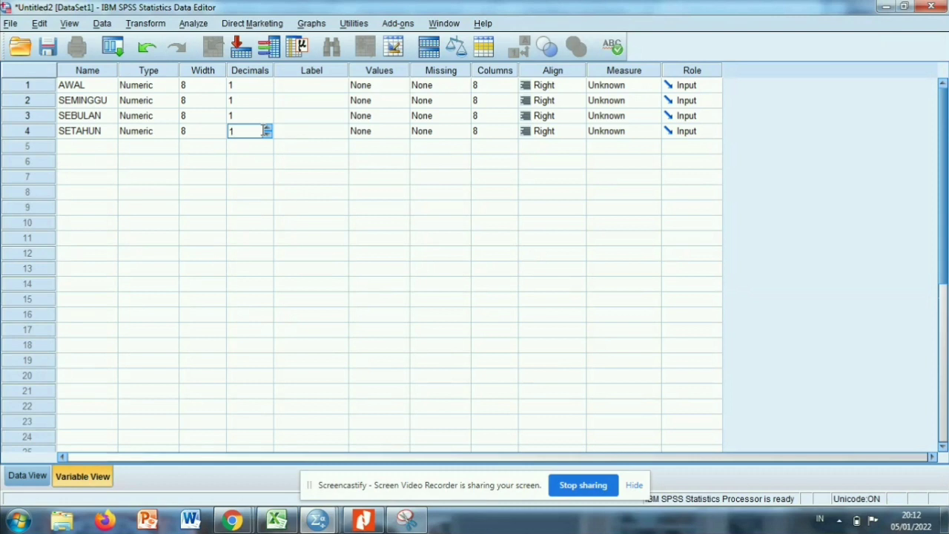
Label the AWAL variable "BB AWAL" and the SEMINGGU variable "BB SEMINGGU".
click(318, 87)
text(BB)
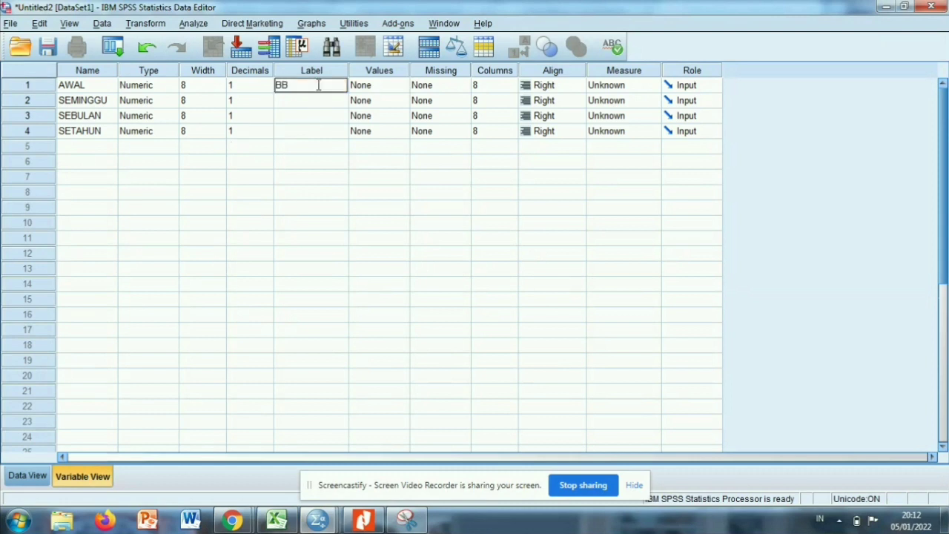
text( AWAL)
click(311, 105)
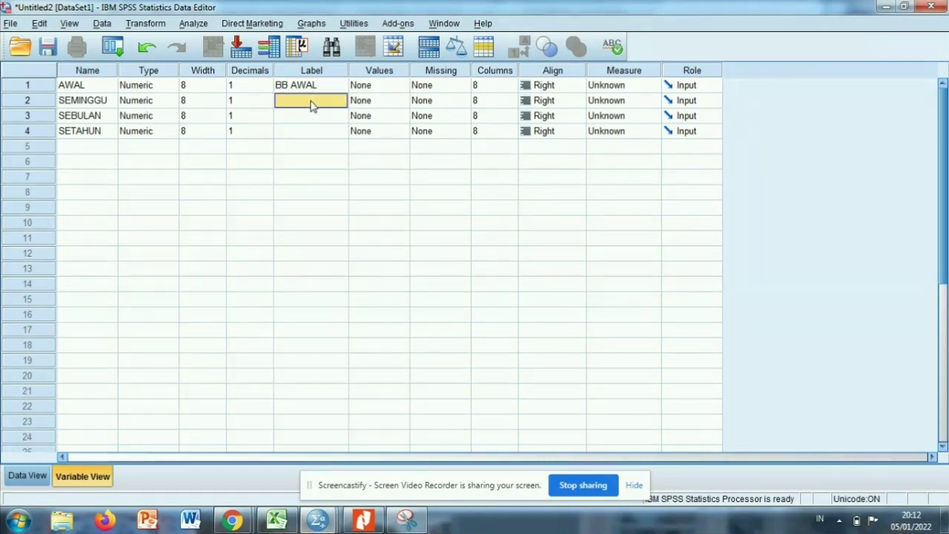
text(BB SE)
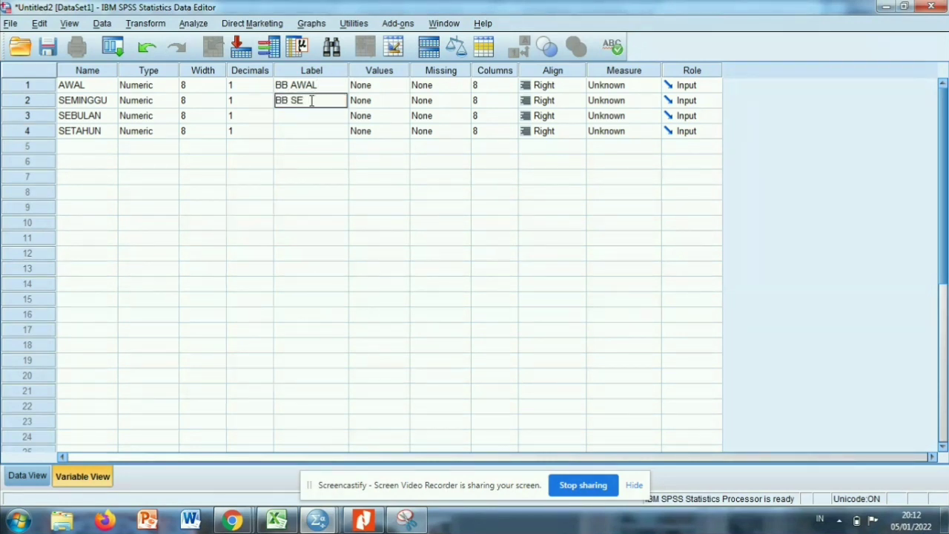
text(MINGGU)
Label the SEBULAN variable "BB SEBULAN" and the SETAHUN variable "BB SETAHUN".
click(312, 116)
text(BB)
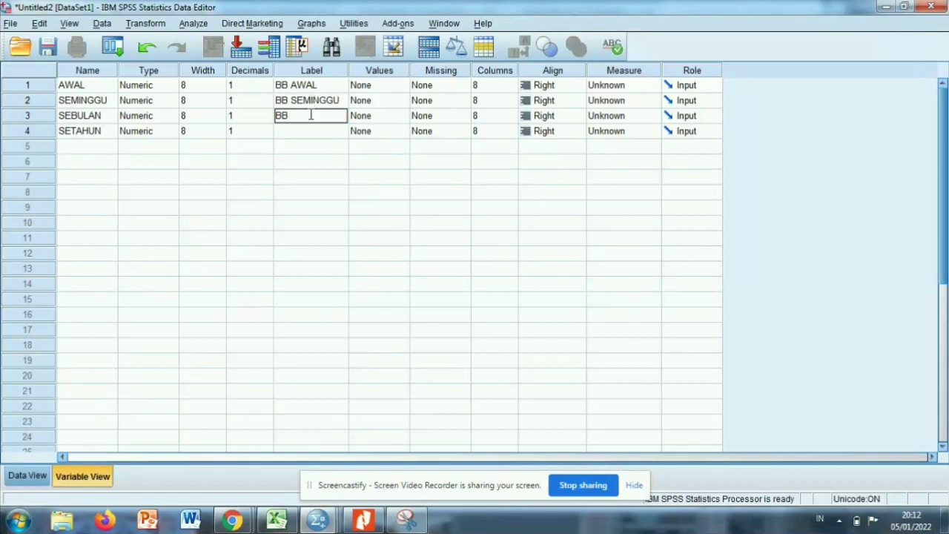
text( SEBULAN)
click(308, 134)
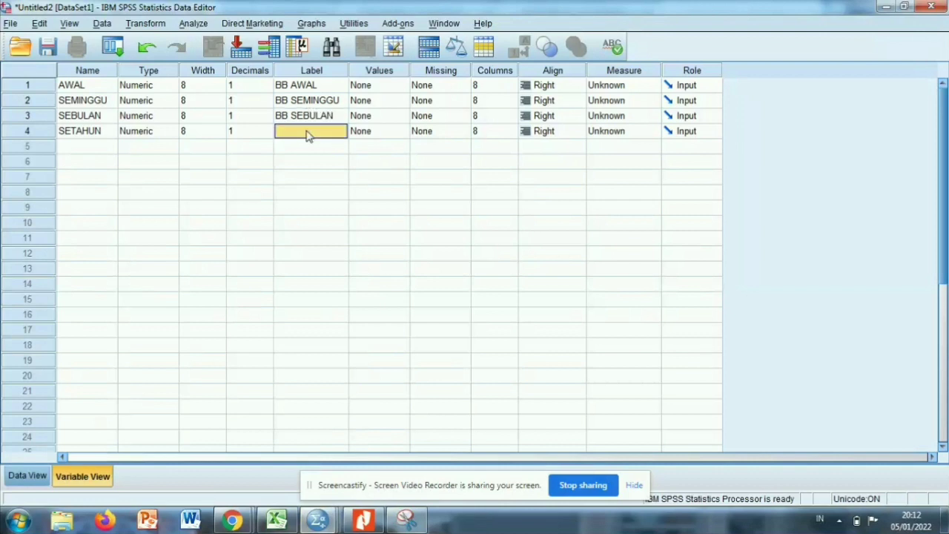
text(BB SETAHUN)
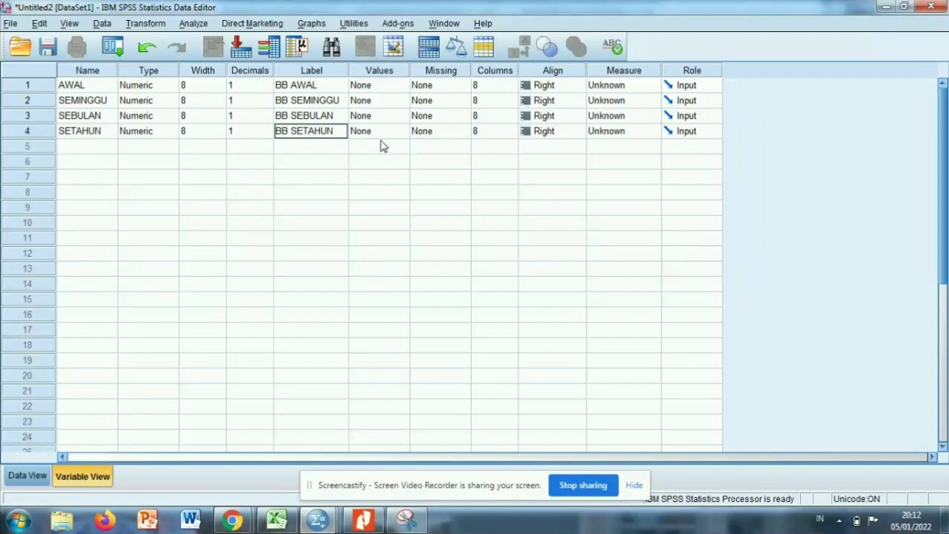
Set the measurement level of AWAL, SEMINGGU, SEBULAN and SETAHUN to Scale.
click(605, 88)
click(606, 100)
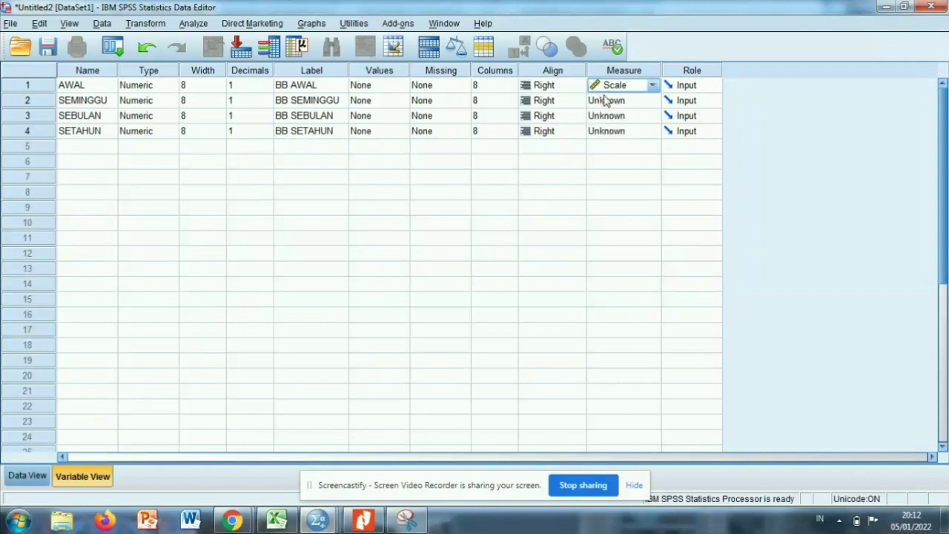
click(606, 102)
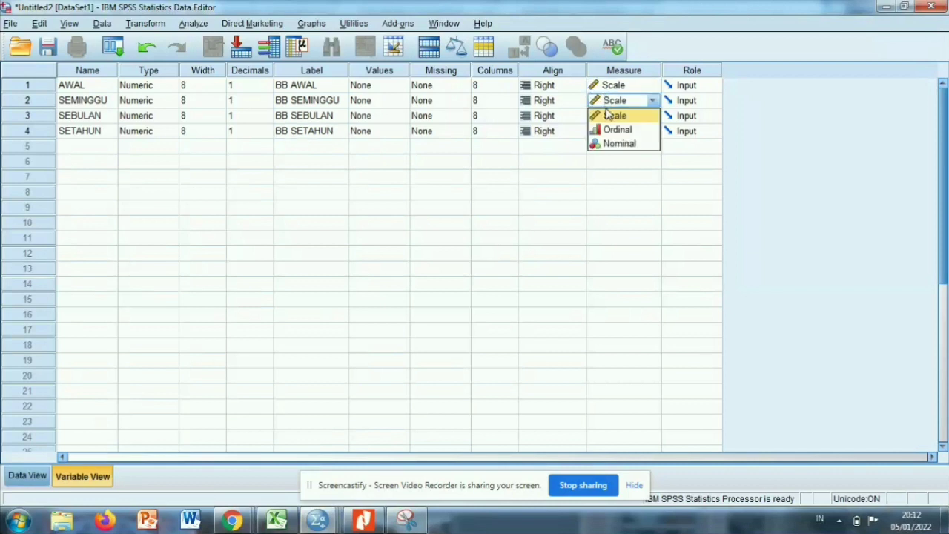
click(608, 115)
click(609, 118)
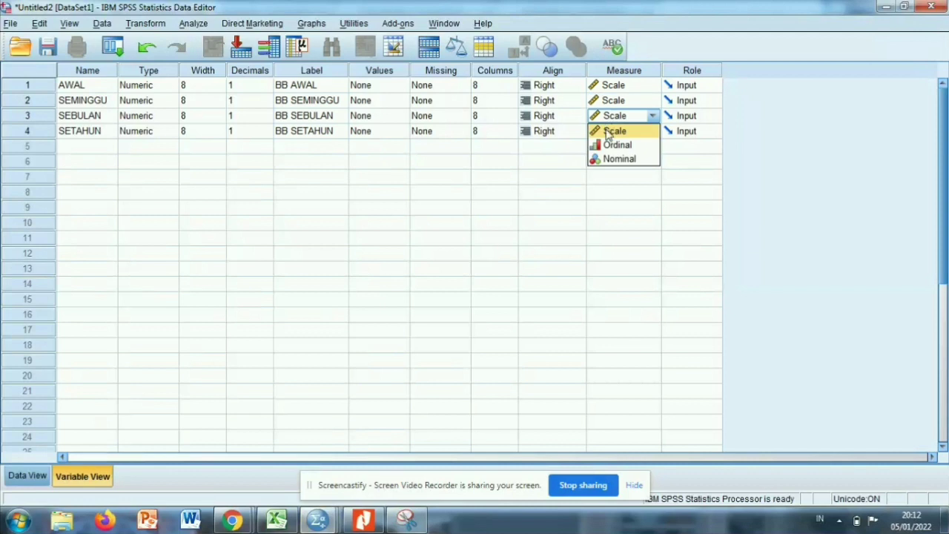
click(607, 131)
click(606, 132)
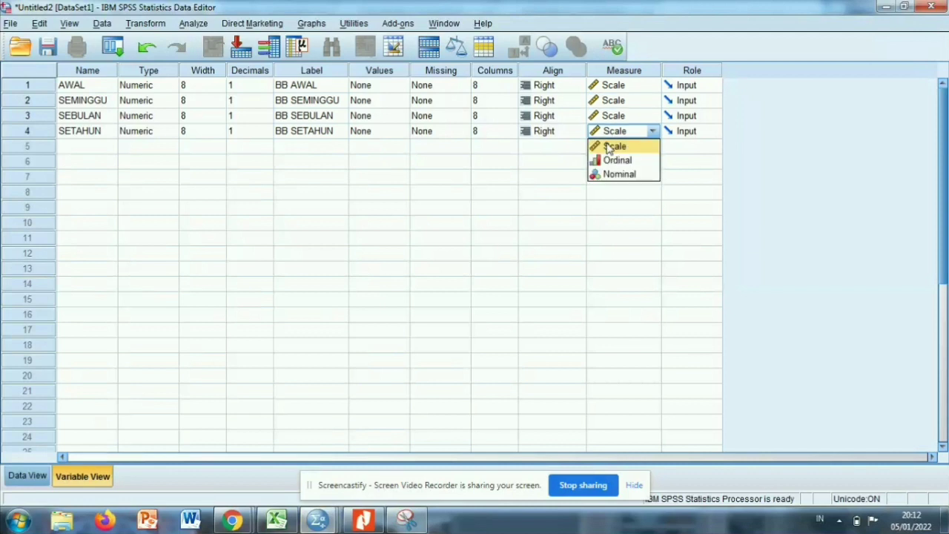
click(607, 147)
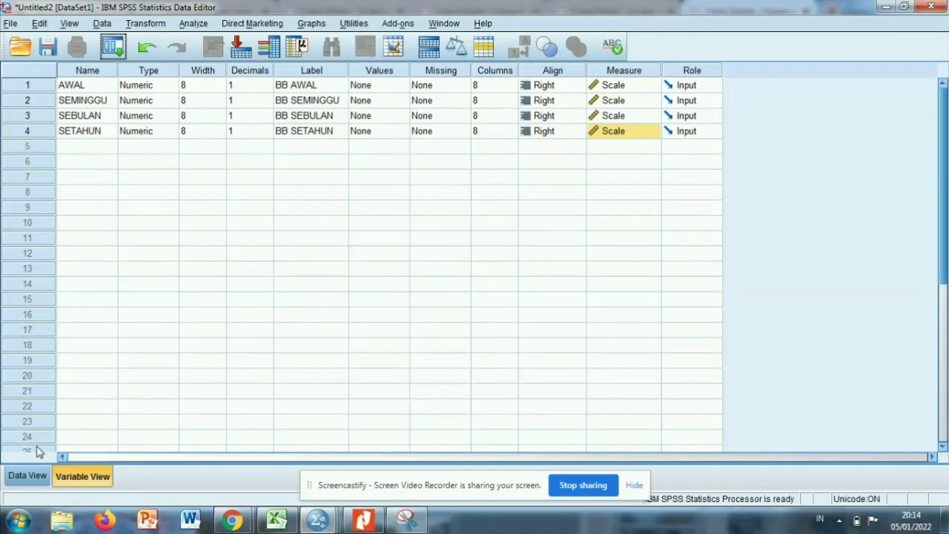
Show the dataset's case grid, switch to the Excel workbook Kel. 10 Data and copy the Uji Friedman values in D3:G17.
click(27, 475)
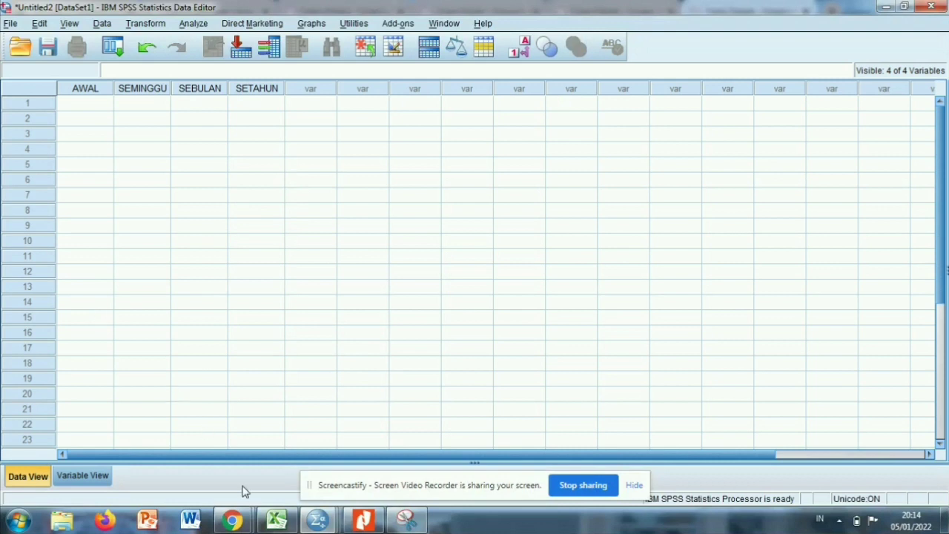
click(274, 523)
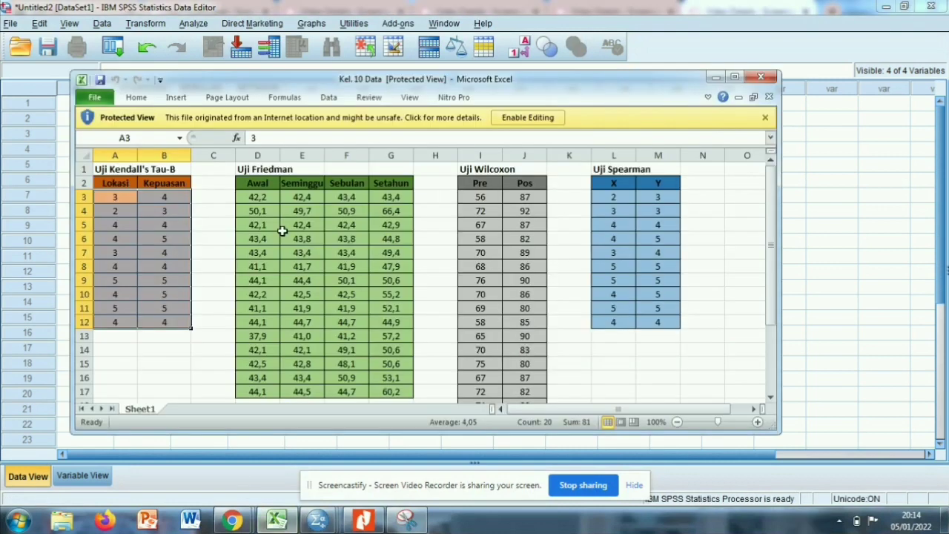
click(262, 198)
drag(263, 199, 402, 346)
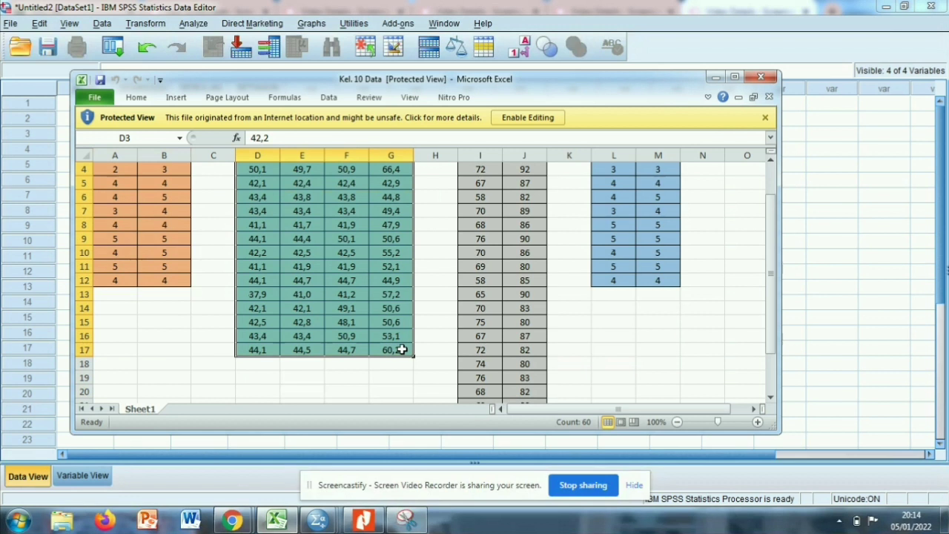
right_click(402, 346)
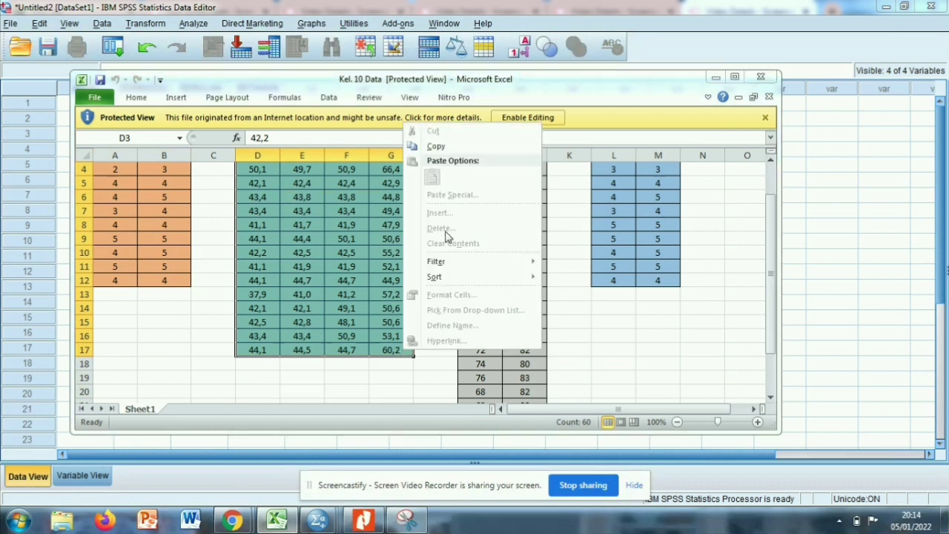
click(437, 146)
Switch back to the Untitled2 dataset in SPSS and paste the copied values starting at the first AWAL case.
click(317, 521)
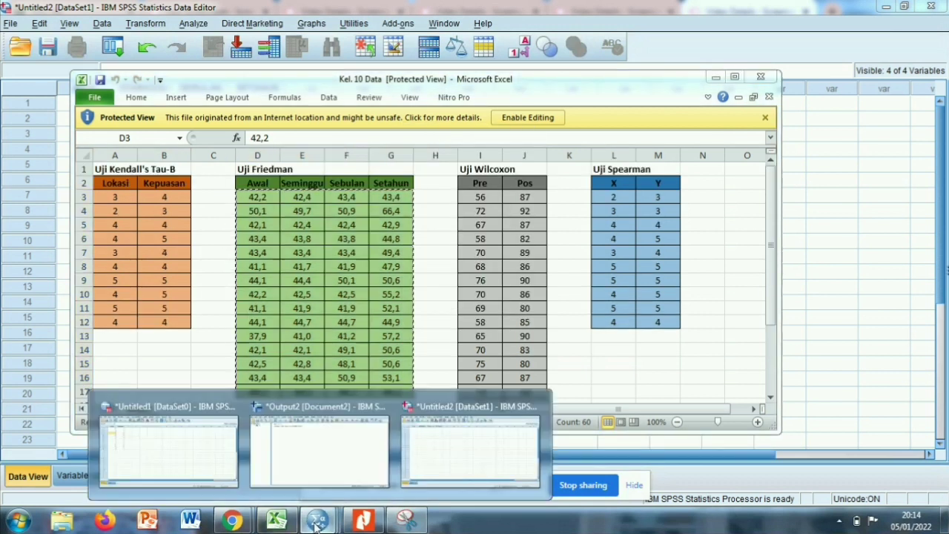
click(449, 473)
click(69, 104)
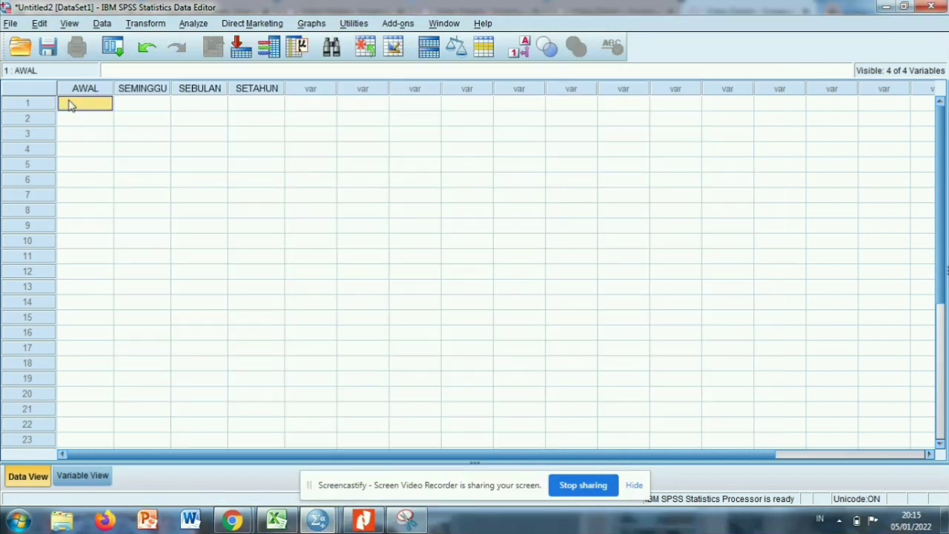
key(ctrl+v)
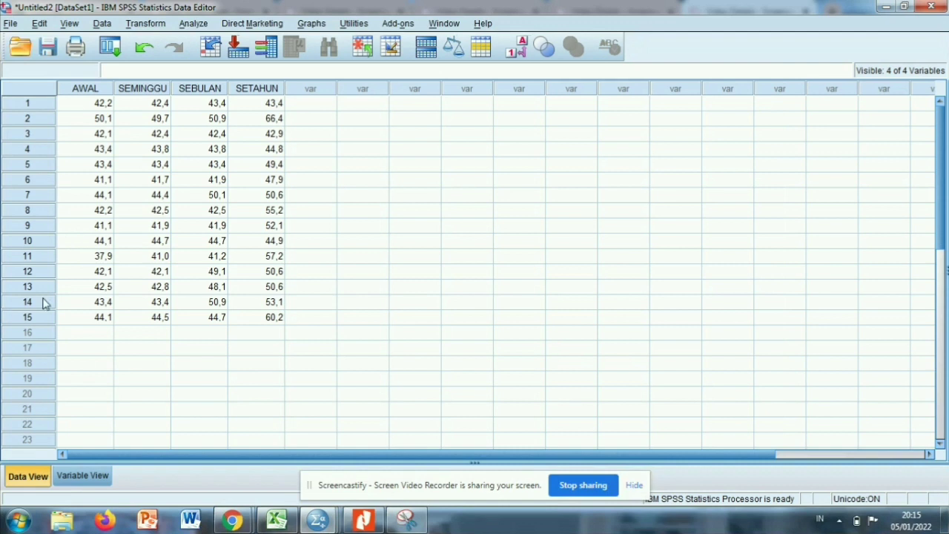
click(69, 292)
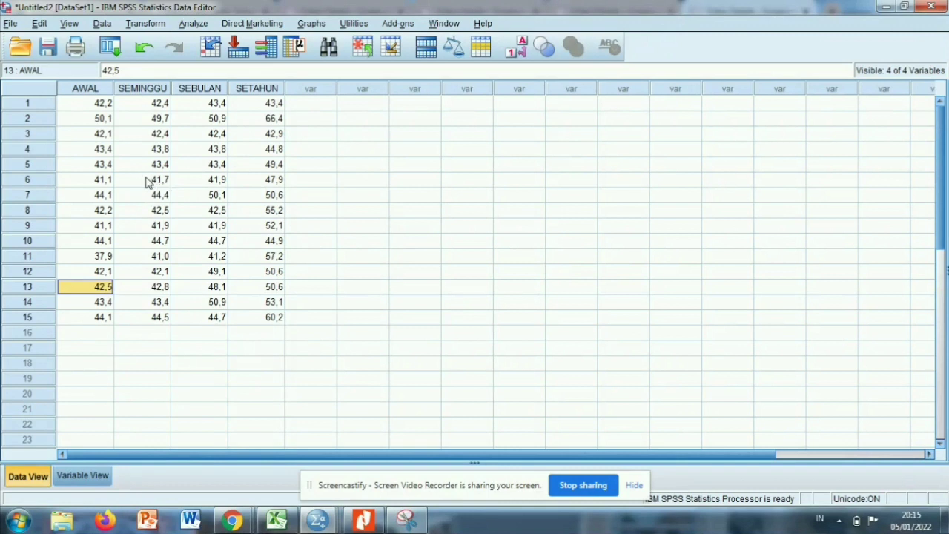
click(134, 214)
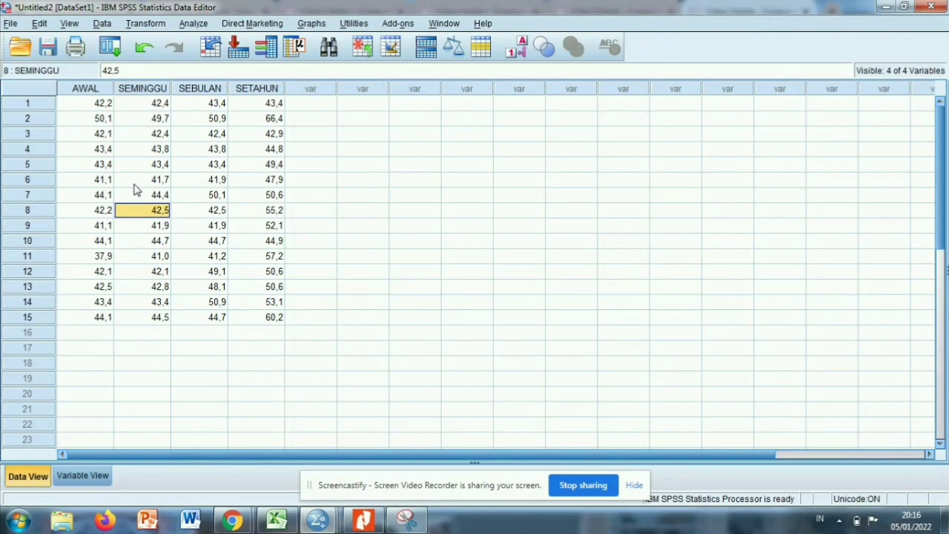
click(111, 165)
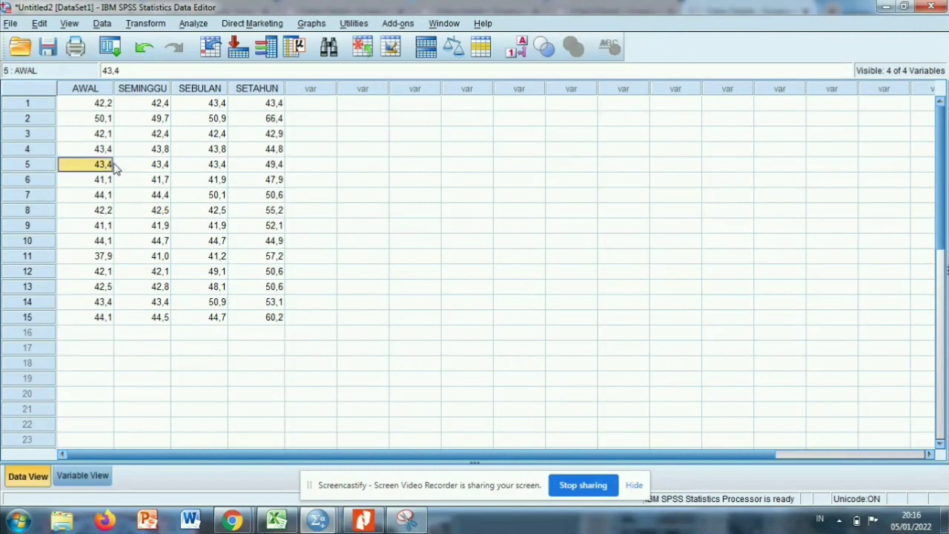
Start a Repeated Measures general linear model and add a within-subject factor named WAKTU with 4 levels.
click(192, 26)
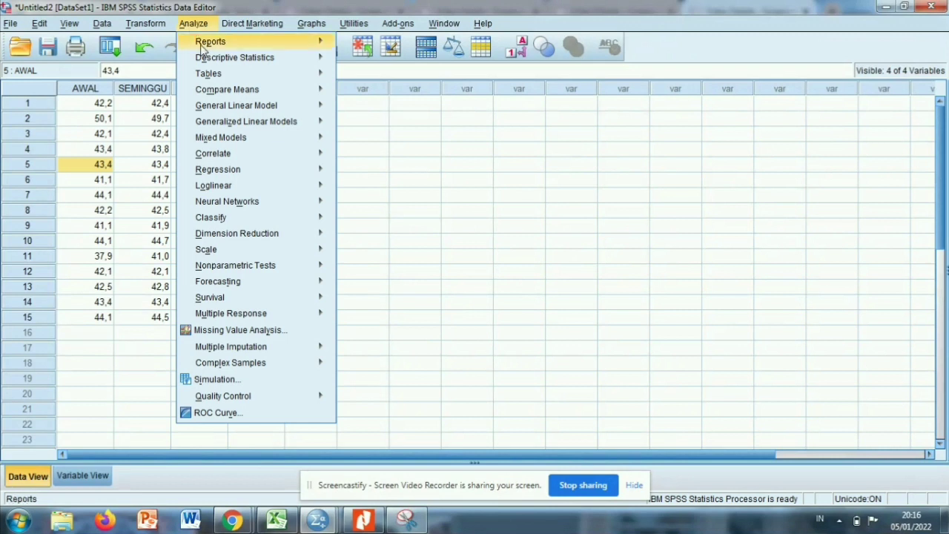
mouse_move(208, 108)
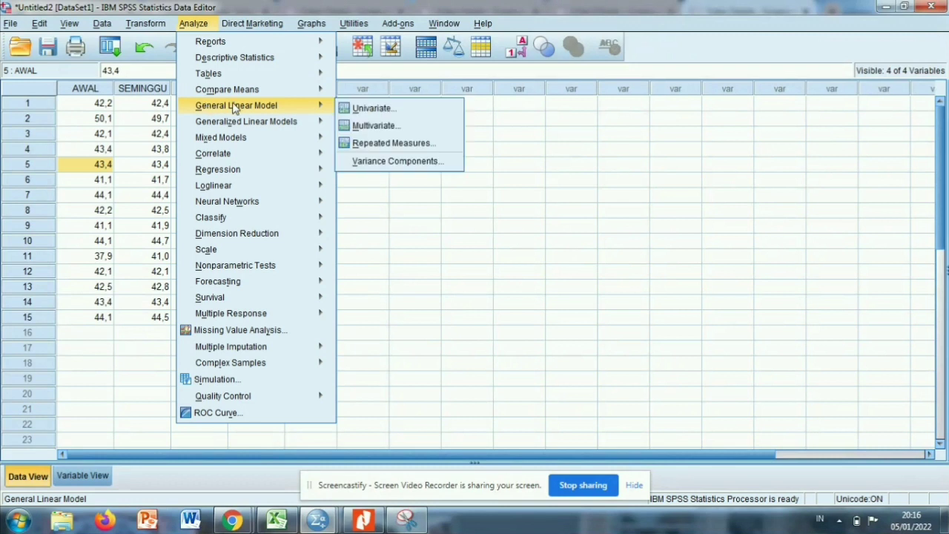
click(363, 143)
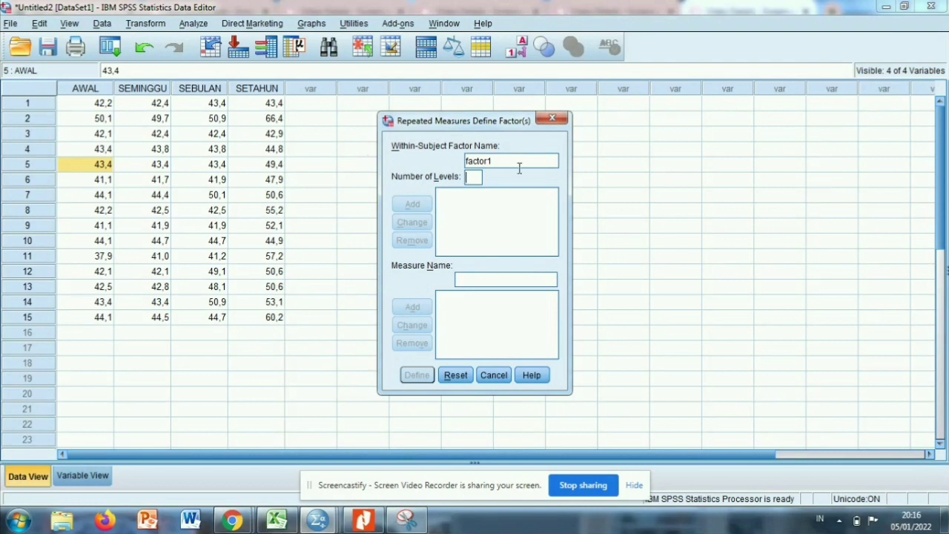
key(BackSpace)
key(BackSpace)
key(BackSpace)
key(BackSpace)
key(BackSpace)
key(BackSpace)
key(BackSpace)
text(WAKTU)
click(477, 177)
text(4)
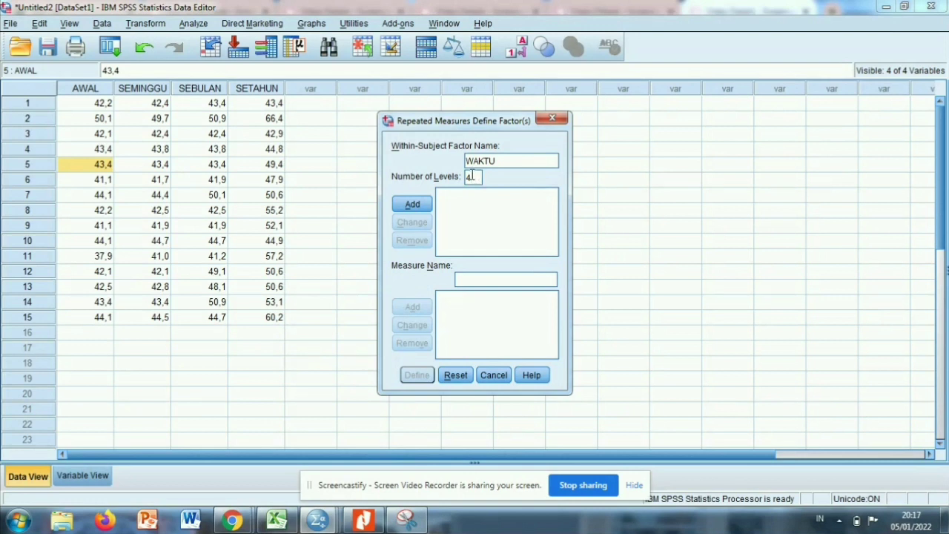
click(408, 204)
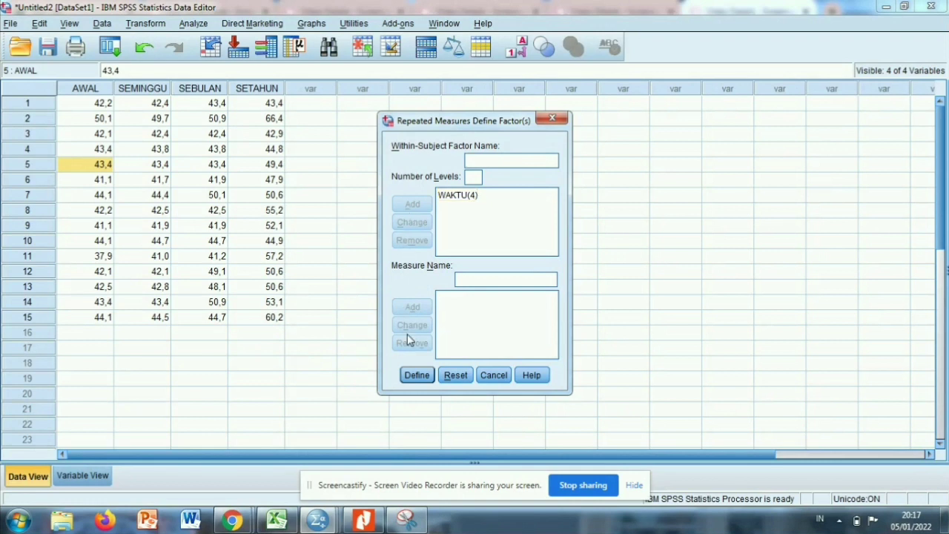
Define the model and assign AWAL, SEMINGGU, SEBULAN and SETAHUN as the within-subjects variables of WAKTU.
click(413, 376)
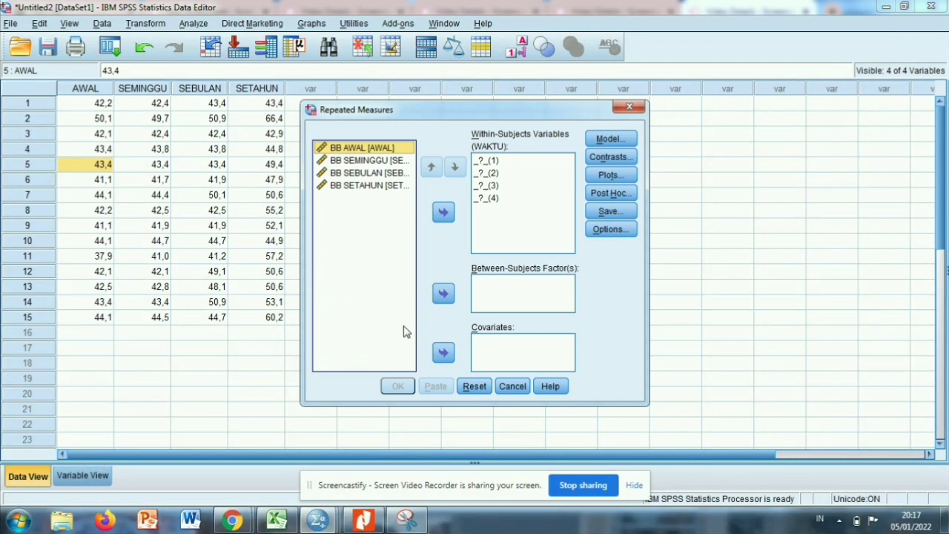
click(361, 160)
key(ctrl+a)
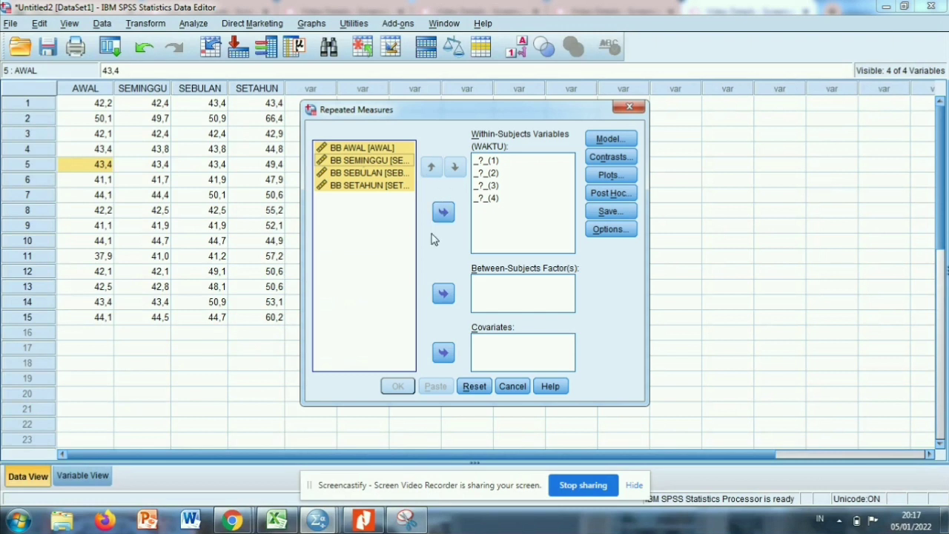
click(442, 213)
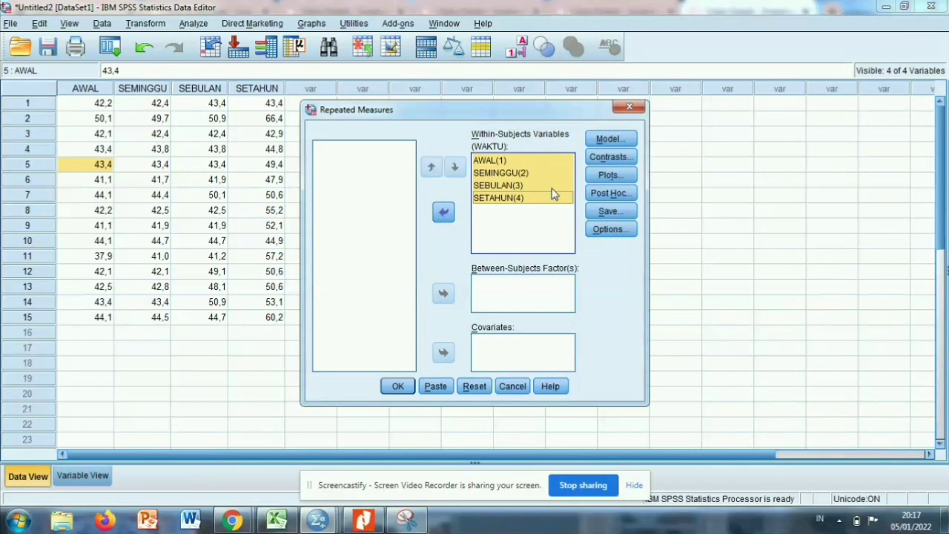
Choose to save the standardized residuals and run the repeated measures analysis.
click(605, 212)
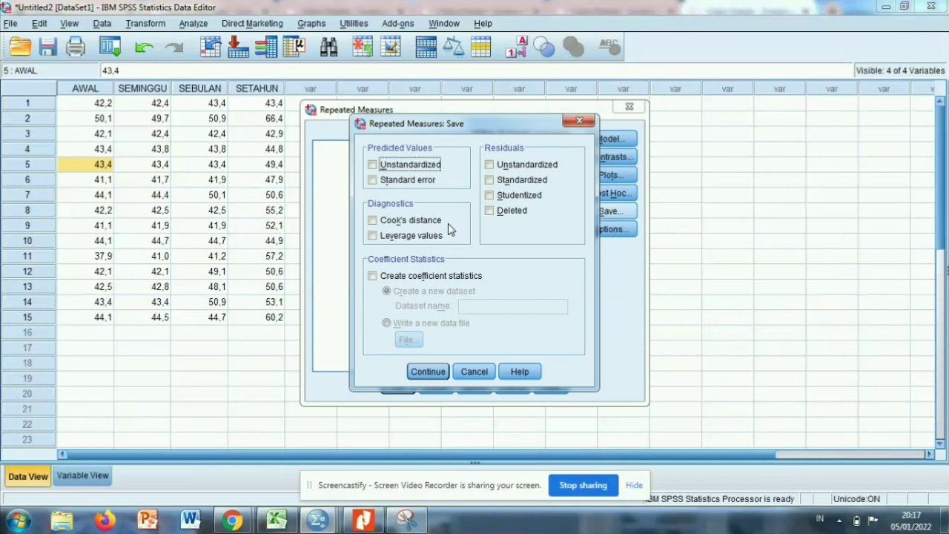
click(489, 181)
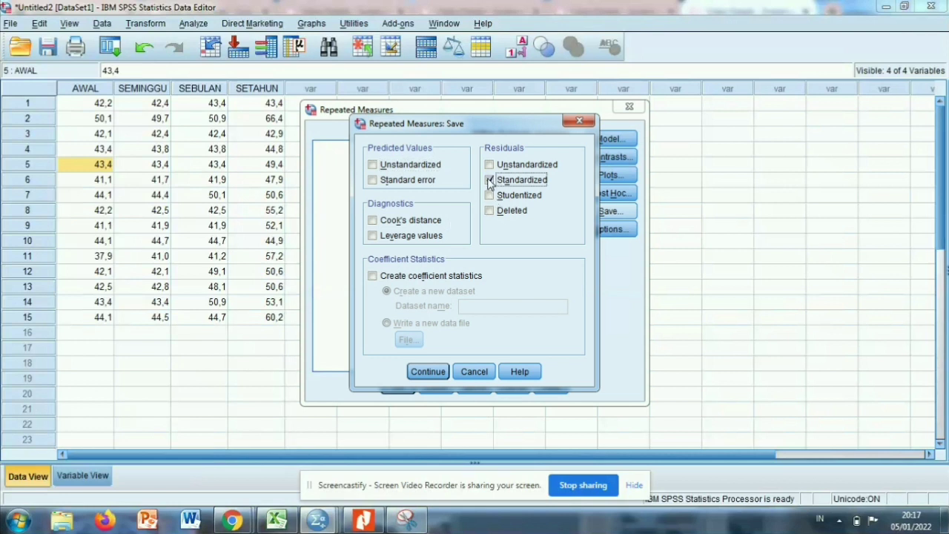
click(421, 374)
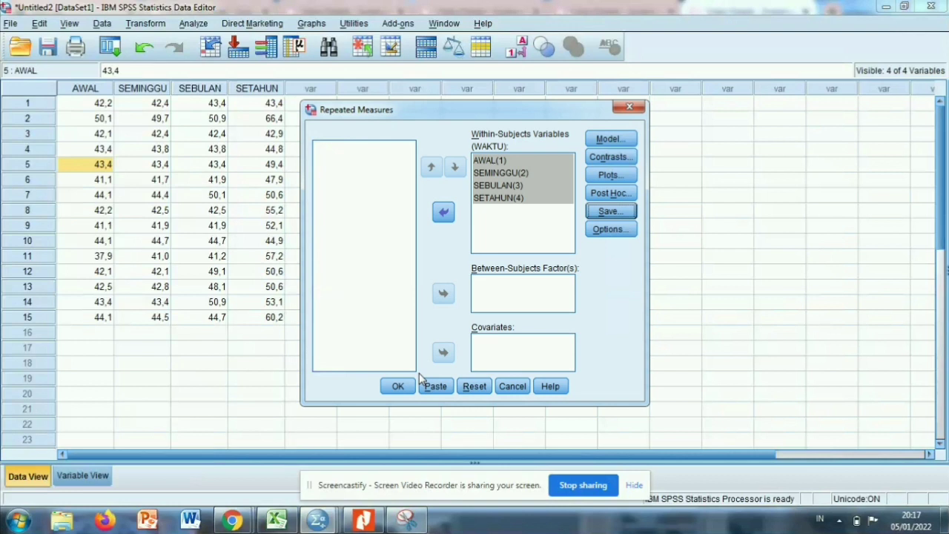
click(401, 386)
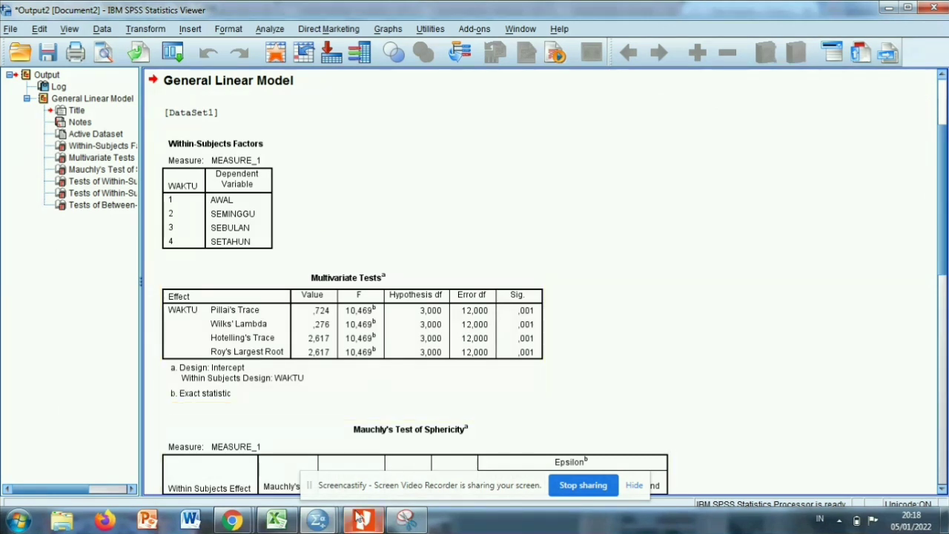
Return to the Untitled2 dataset with the saved residual columns and start the Explore procedure from the descriptive statistics.
mouse_move(321, 520)
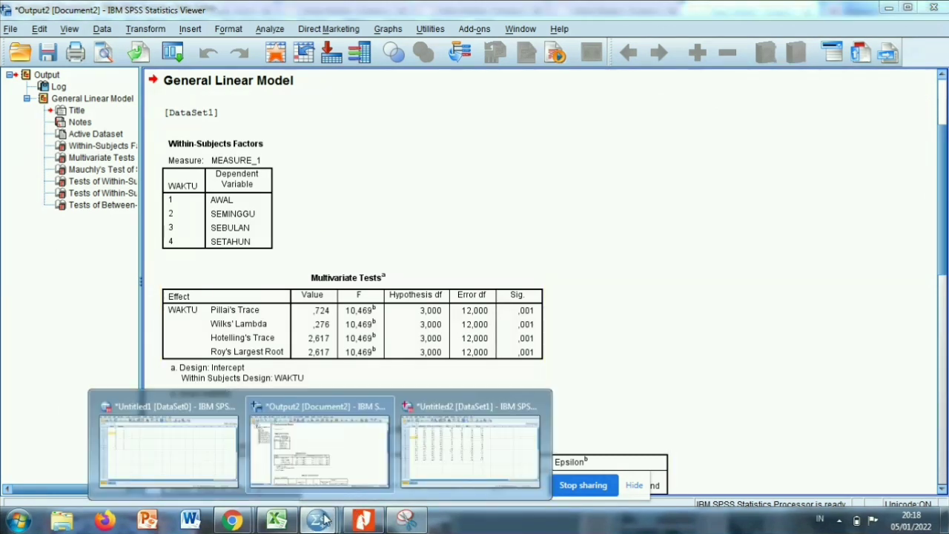
click(427, 450)
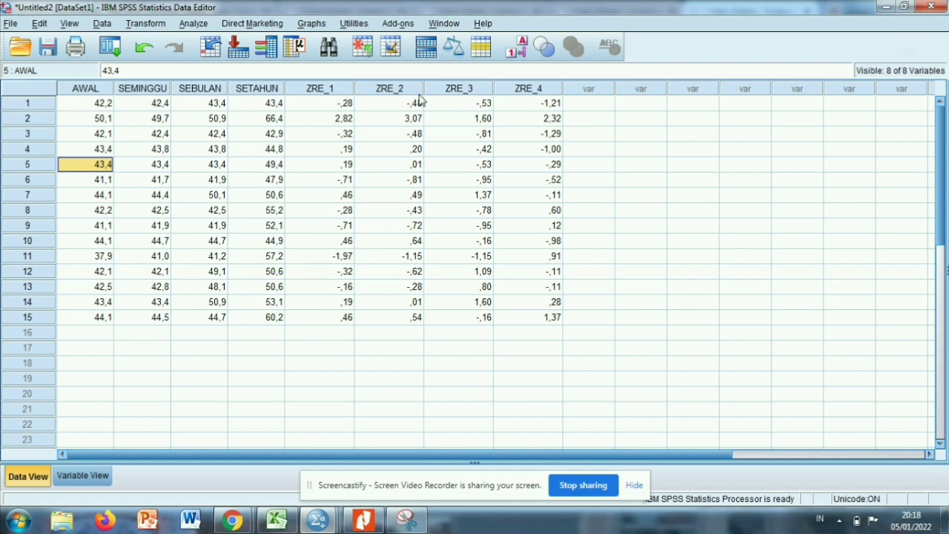
click(447, 214)
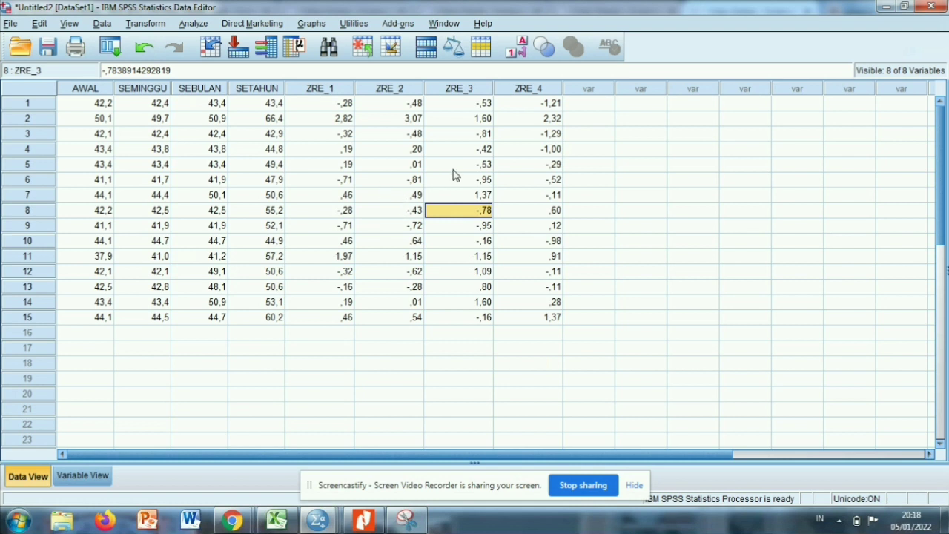
click(343, 166)
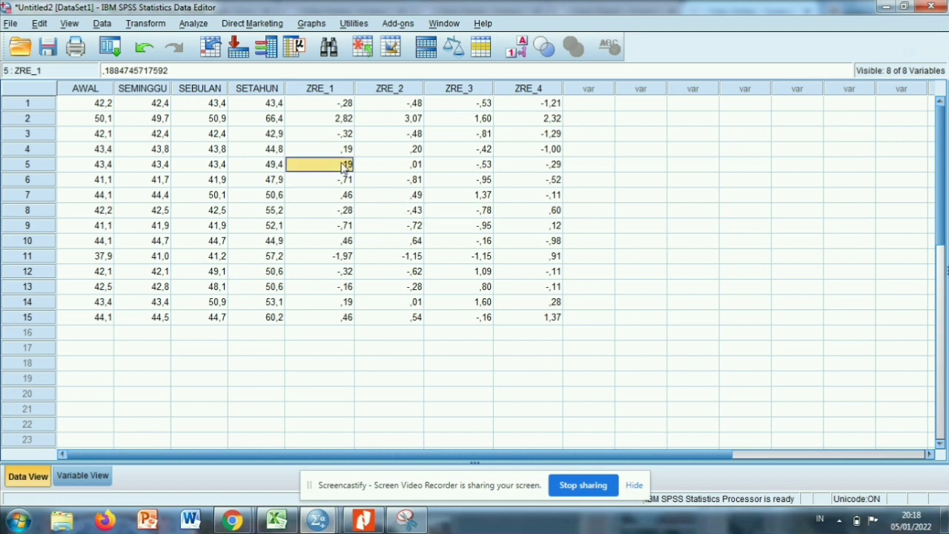
click(194, 23)
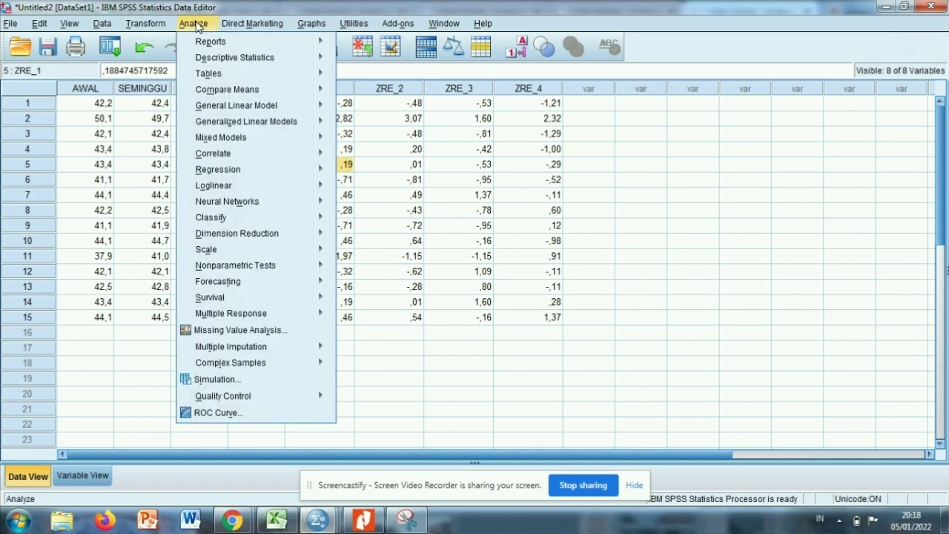
mouse_move(262, 61)
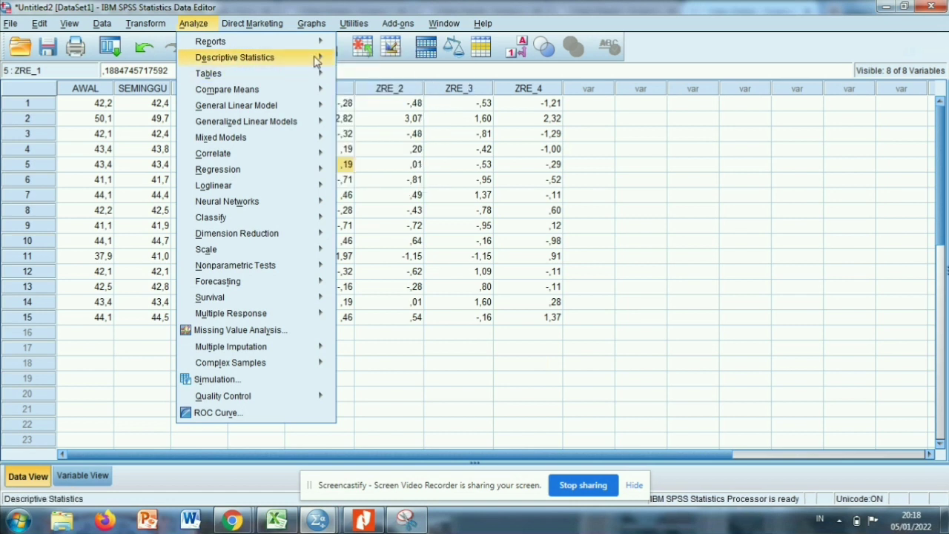
mouse_move(314, 61)
click(364, 97)
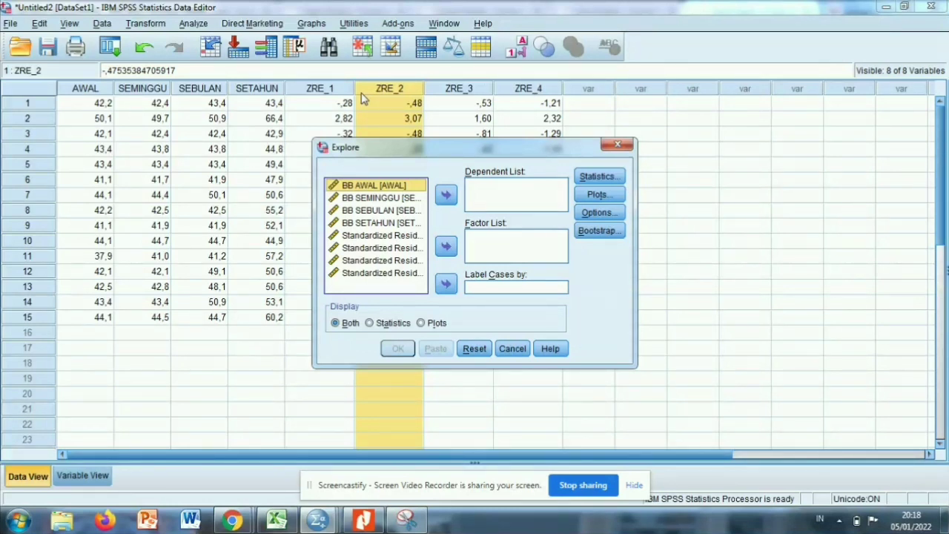
Assign all four standardized residual variables to the dependent list of the Explore analysis.
click(365, 262)
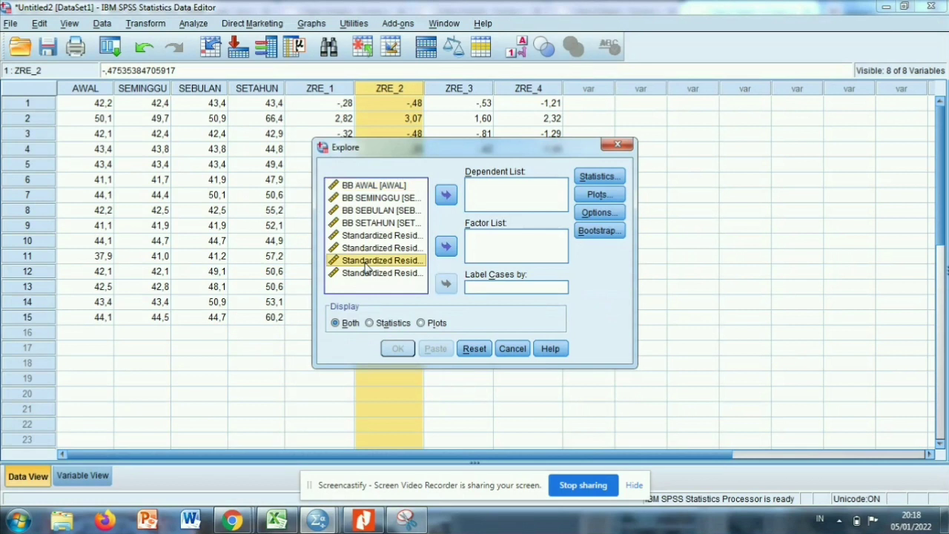
key(ctrl+a)
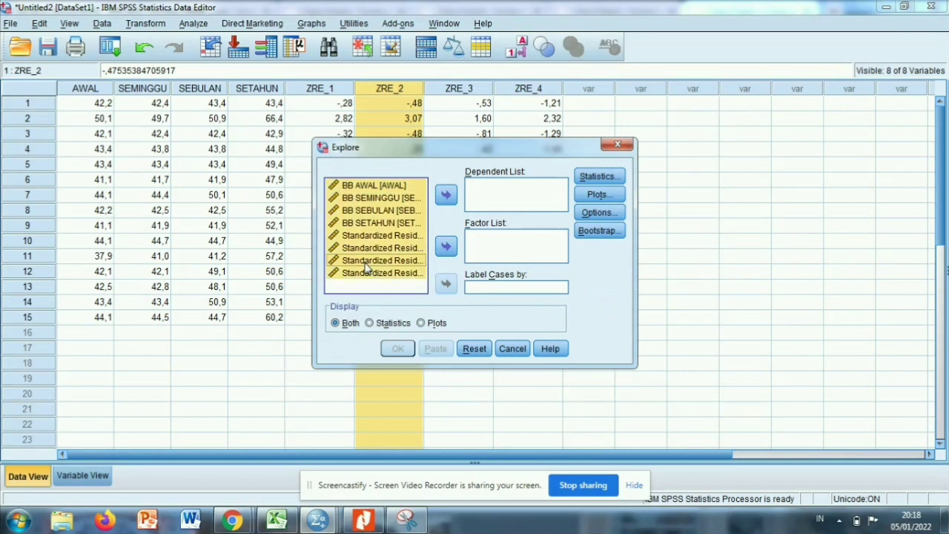
click(407, 223)
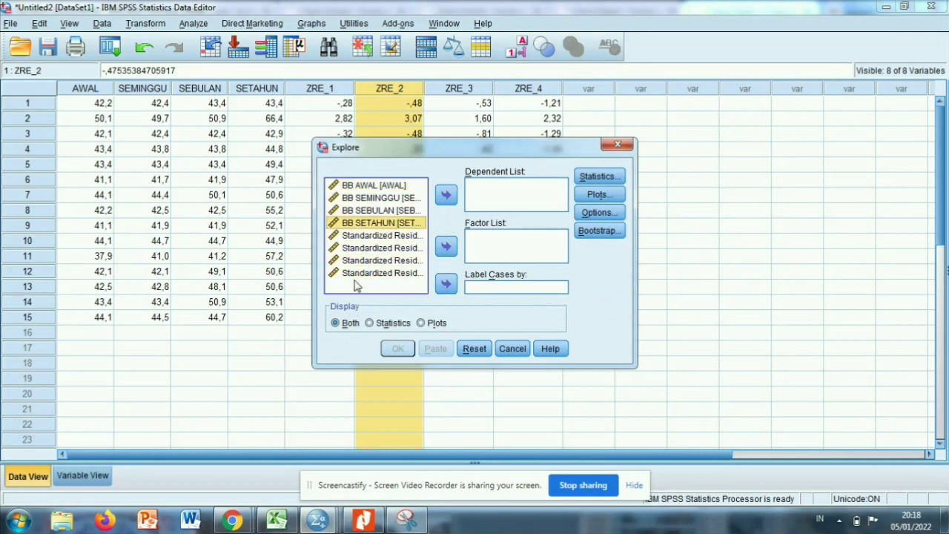
click(349, 275)
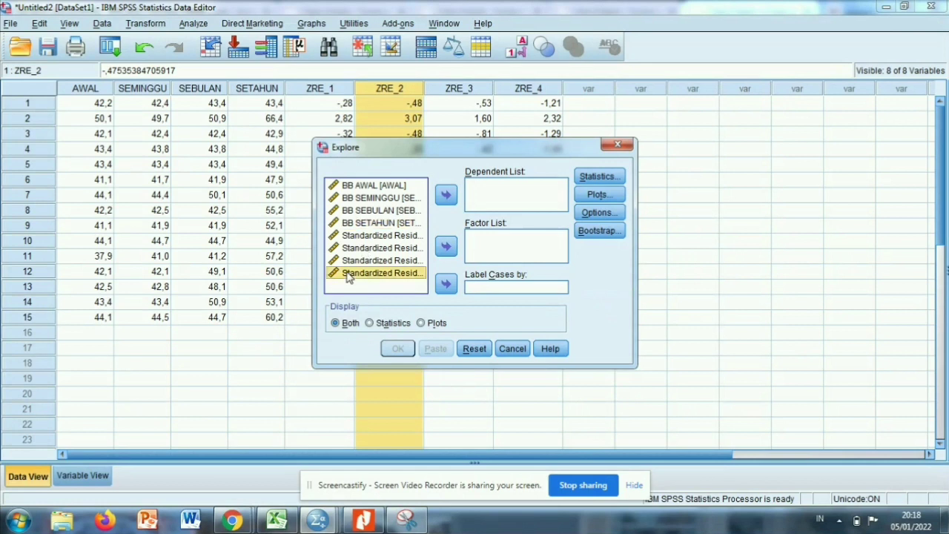
key(shift+Up)
key(shift+Up)
key(shift+Up)
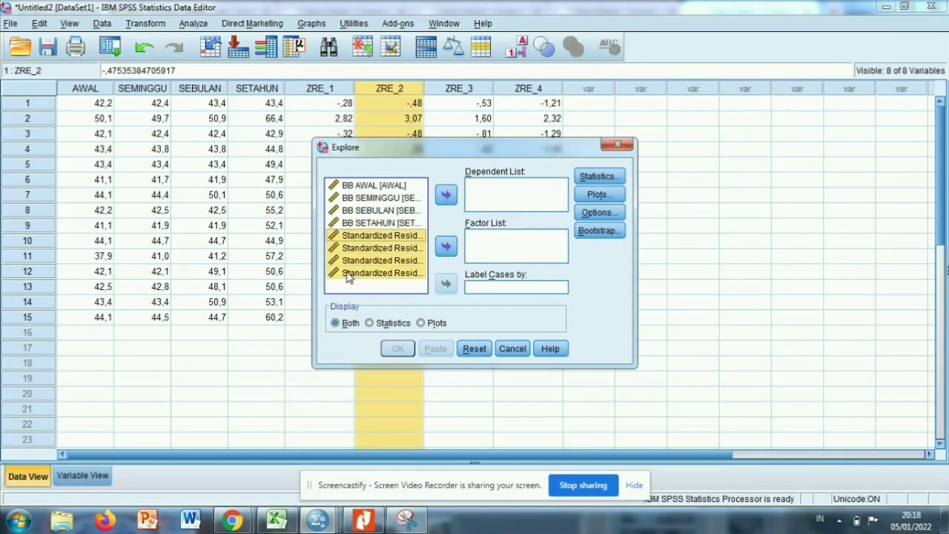
click(446, 195)
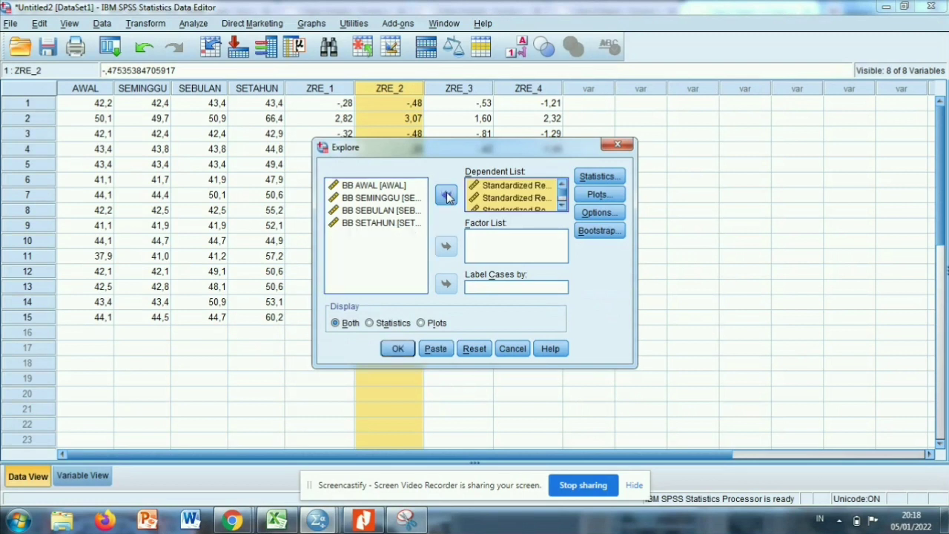
Include normality plots with tests in the Explore plots and run the analysis.
click(586, 197)
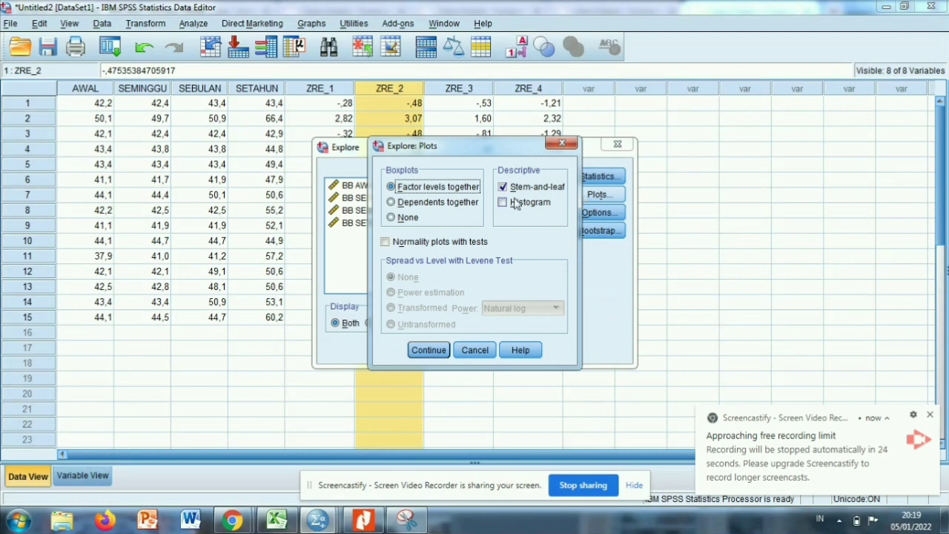
click(386, 242)
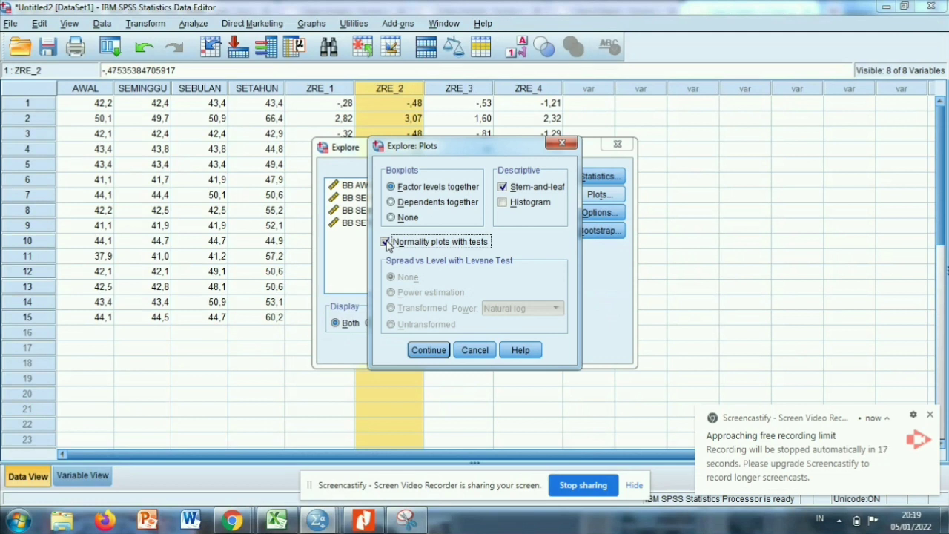
click(420, 350)
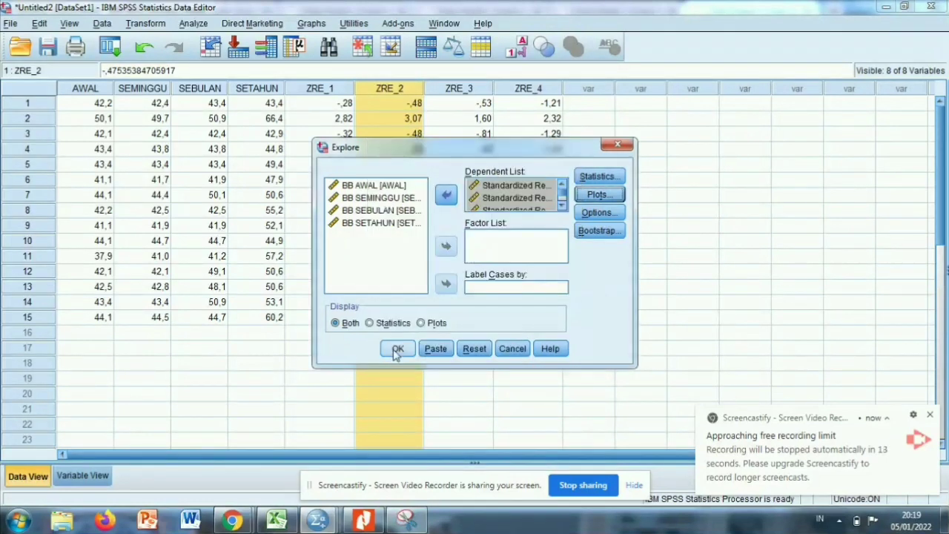
click(397, 349)
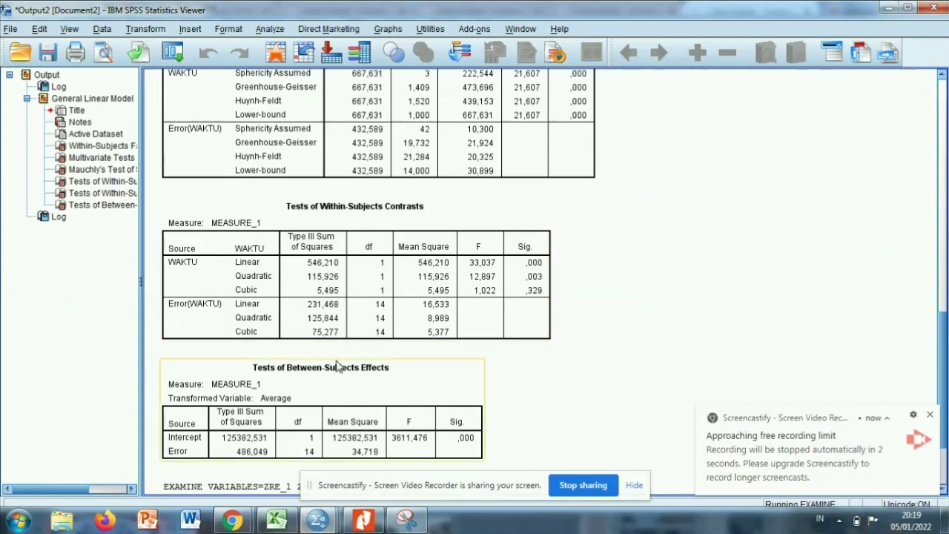
Examine the Descriptives and Tests of Normality tables for the standardized residuals in the Output2 document.
scroll(339, 364, up, 10)
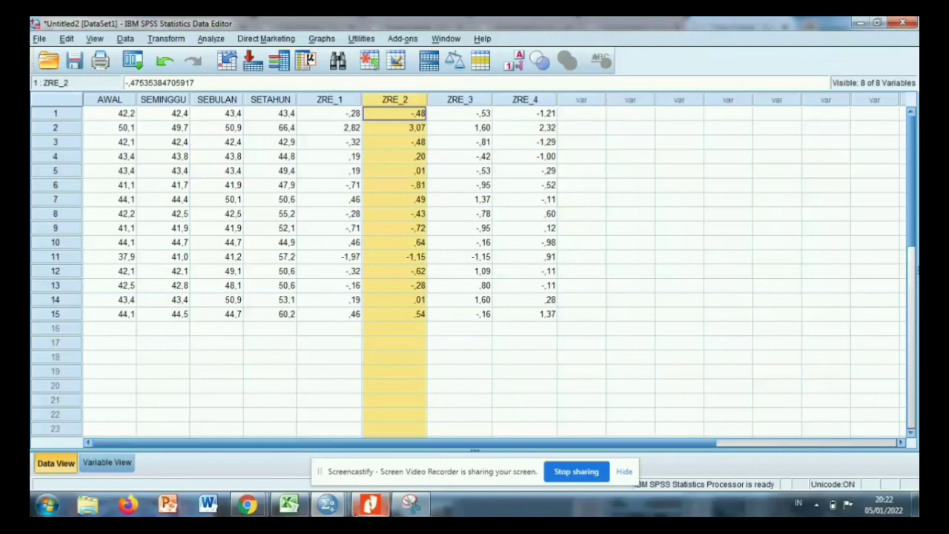
click(327, 504)
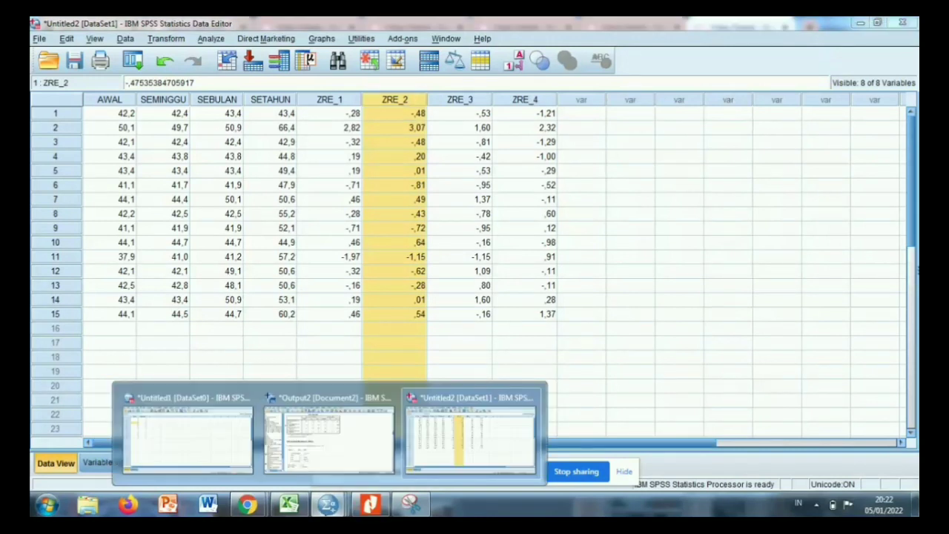
click(317, 480)
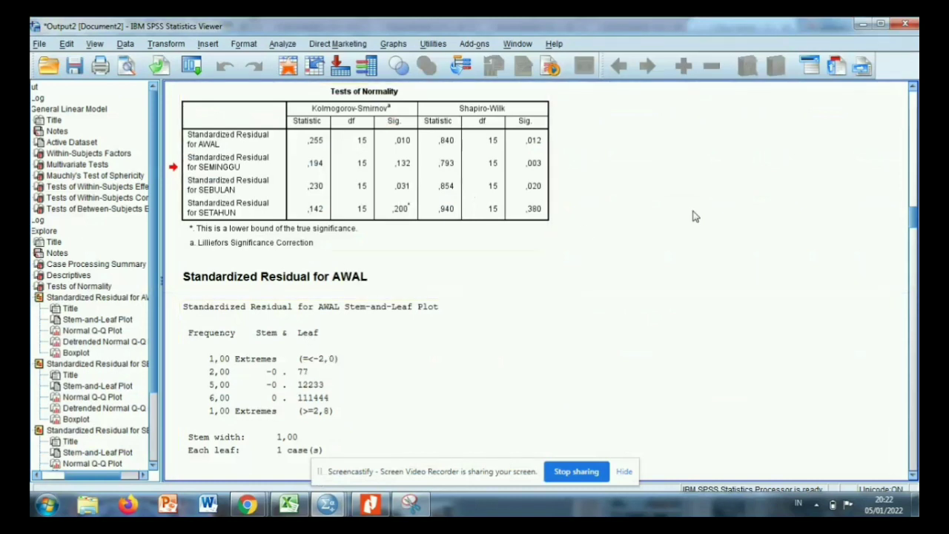
scroll(448, 188, up, 1)
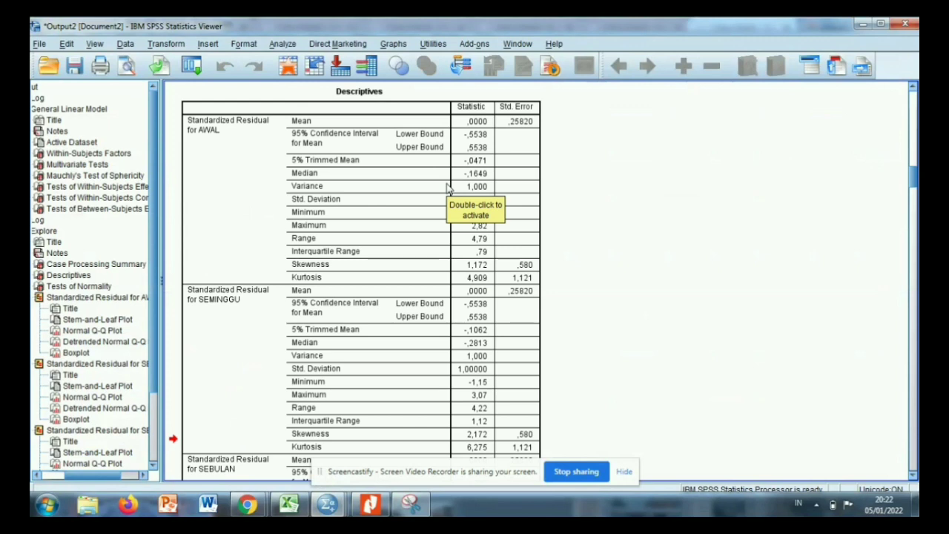
scroll(448, 189, down, 1)
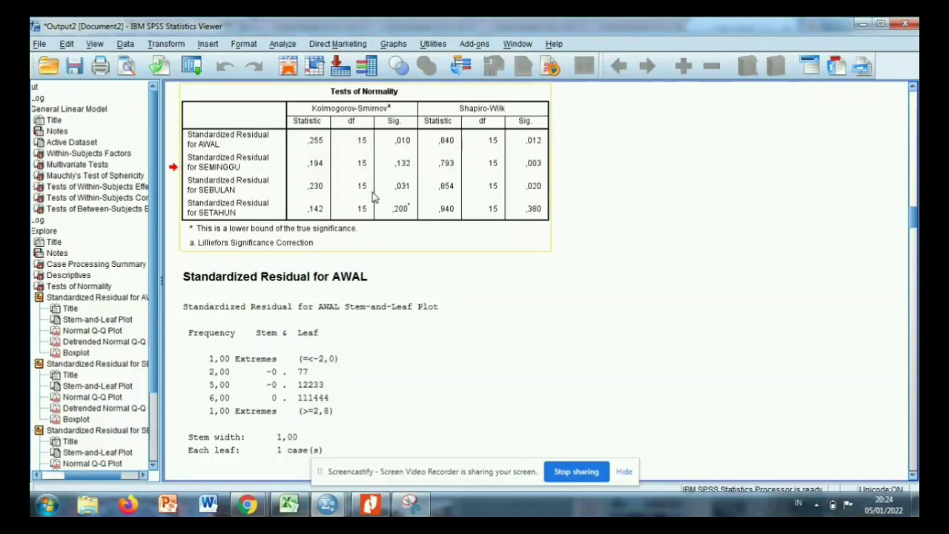
click(362, 277)
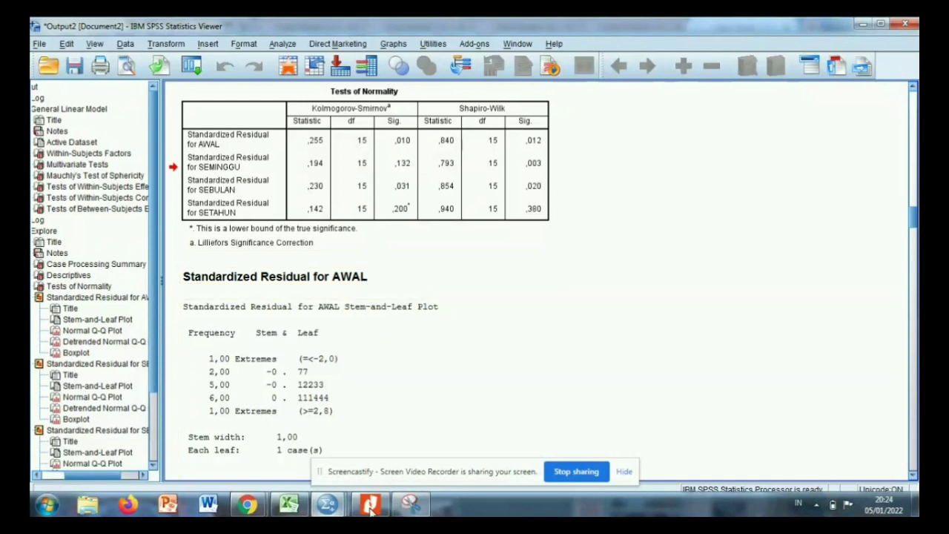
Go back to the Untitled2 dataset and start the legacy nonparametric test for K related samples.
mouse_move(322, 507)
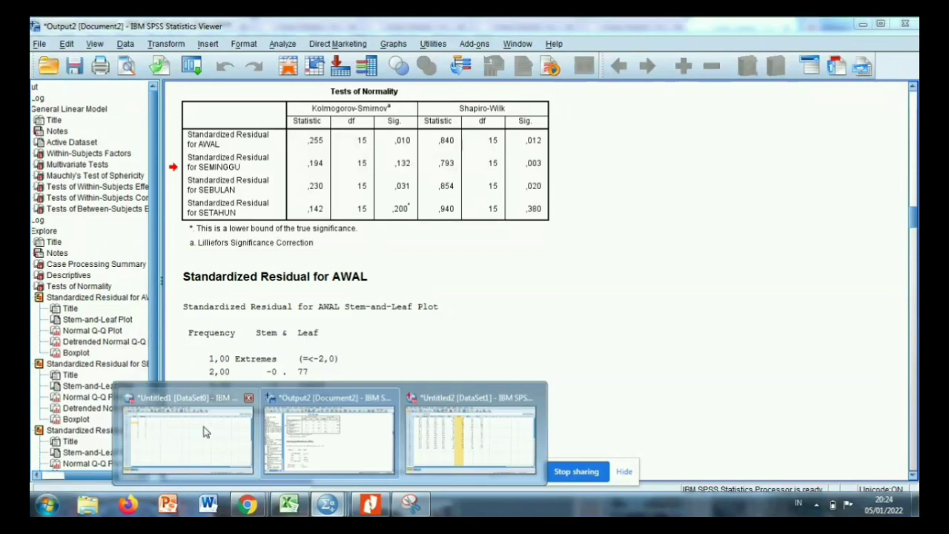
click(457, 425)
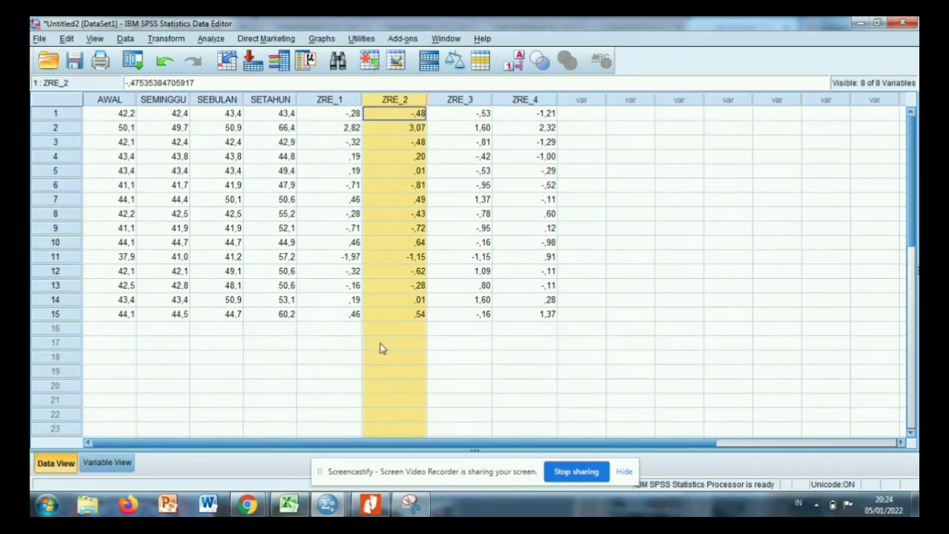
click(204, 317)
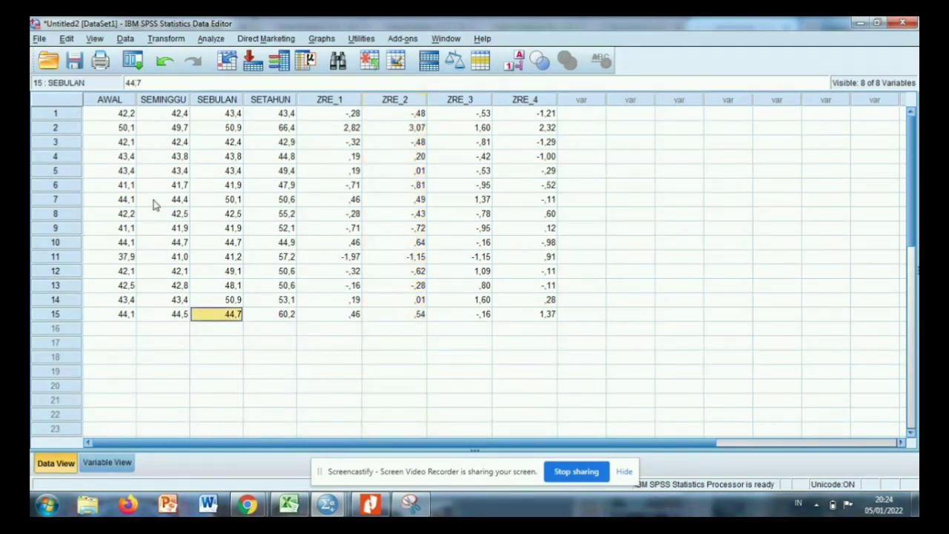
click(170, 141)
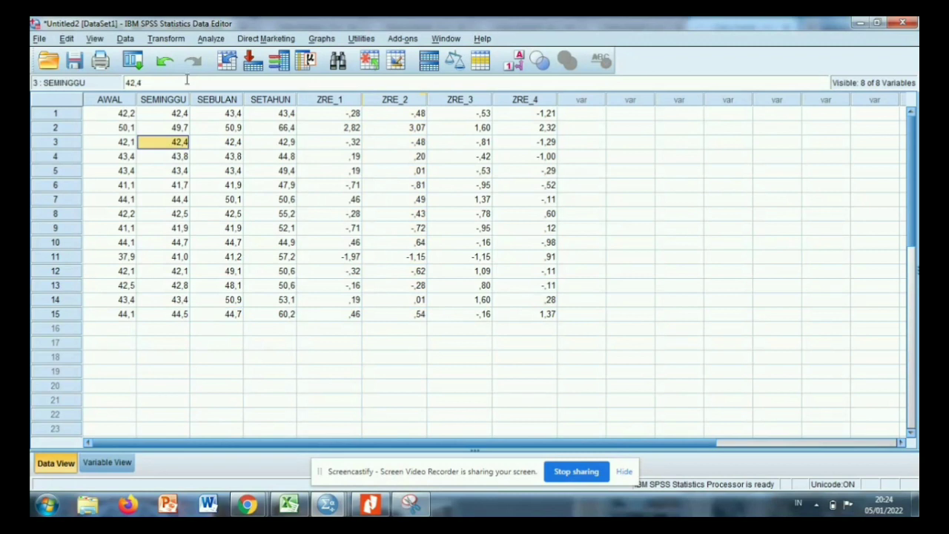
click(209, 38)
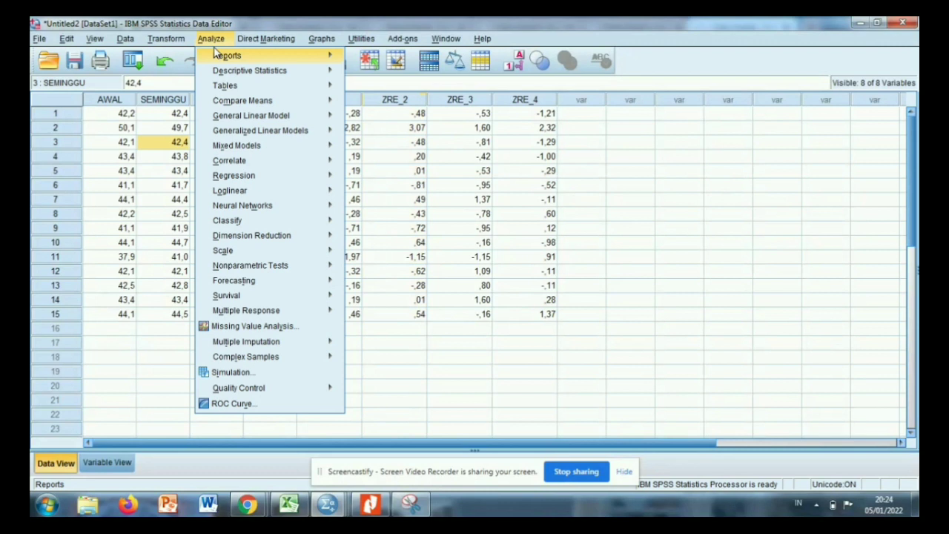
mouse_move(220, 69)
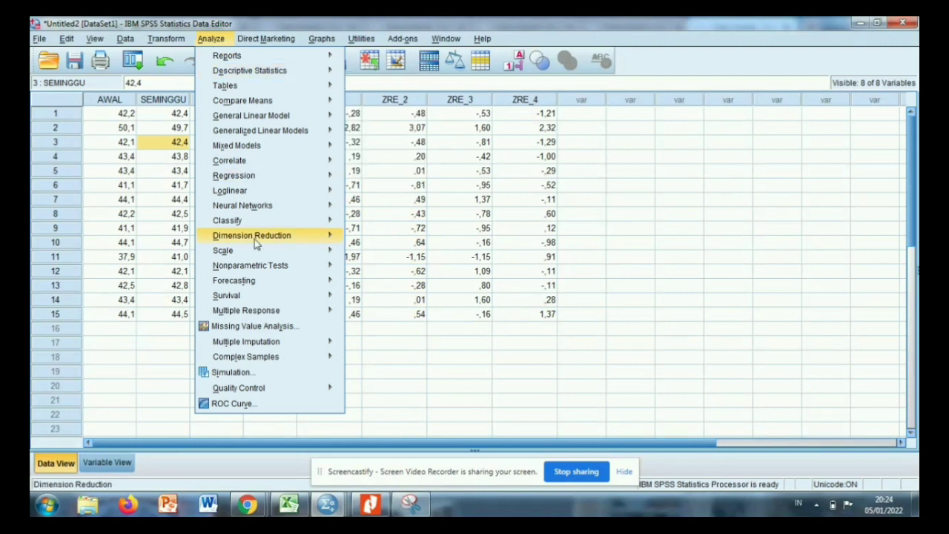
mouse_move(265, 264)
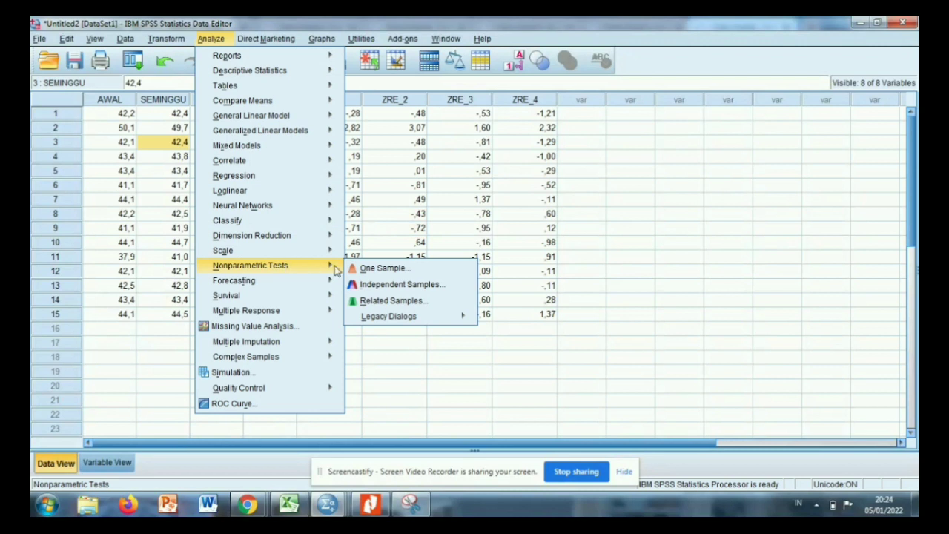
mouse_move(335, 280)
mouse_move(319, 265)
mouse_move(384, 317)
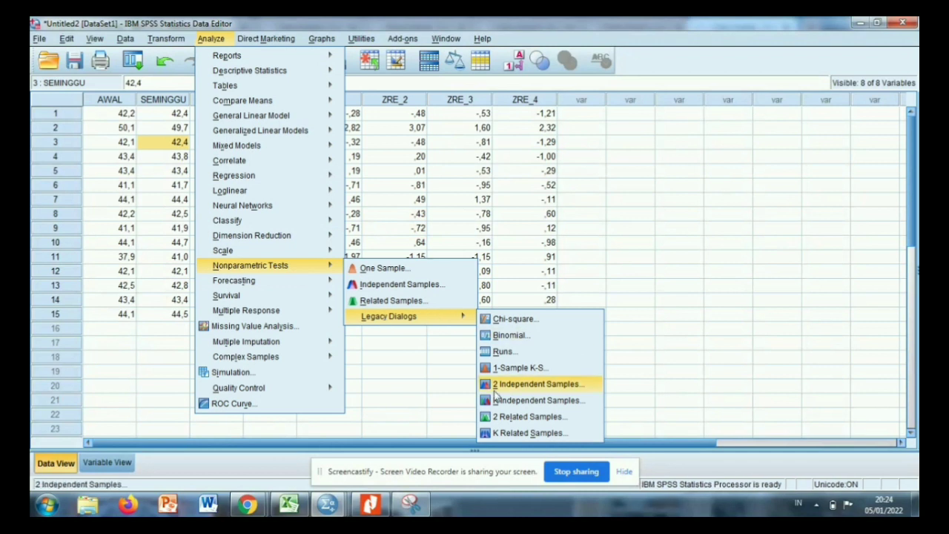
click(518, 437)
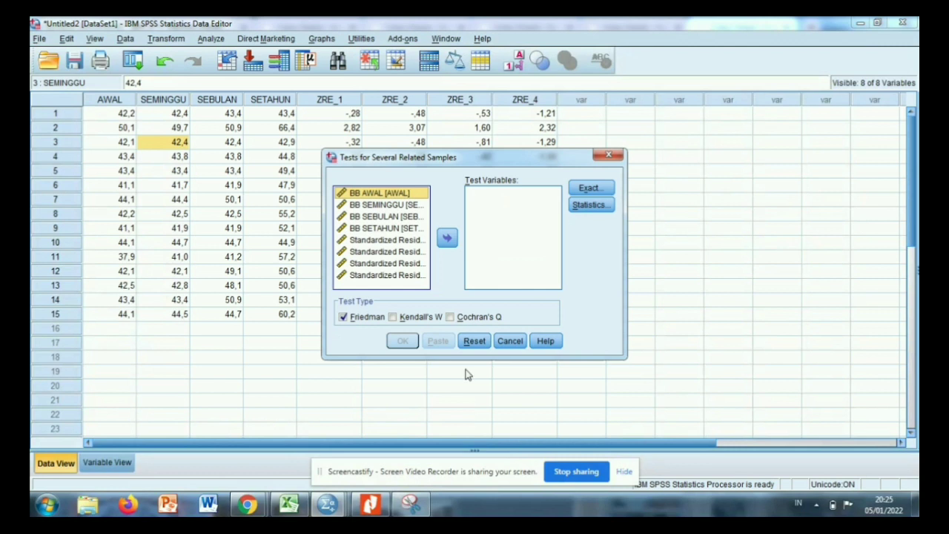
Assign BB AWAL, BB SEMINGGU, BB SEBULAN and BB SETAHUN as the test variables of the Friedman test.
shift+click(358, 201)
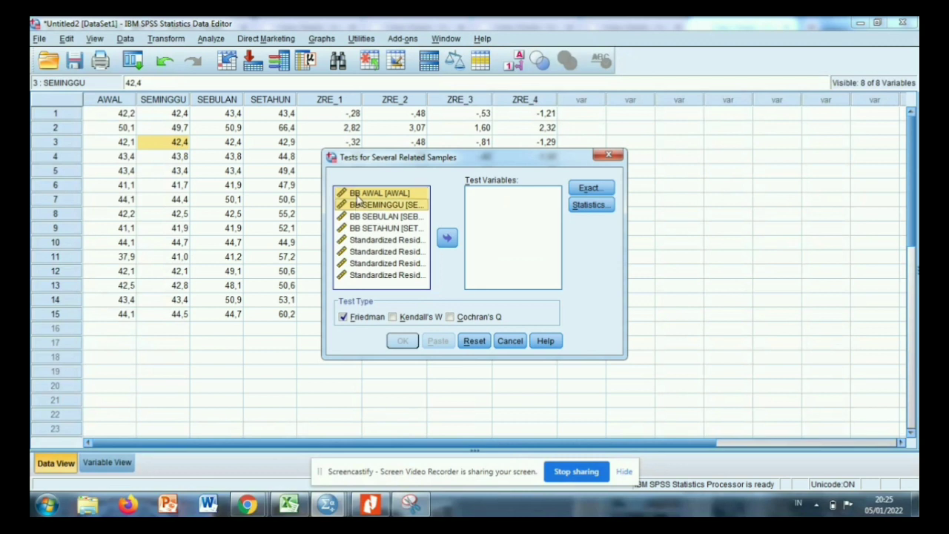
key(shift+Down)
key(shift+Down)
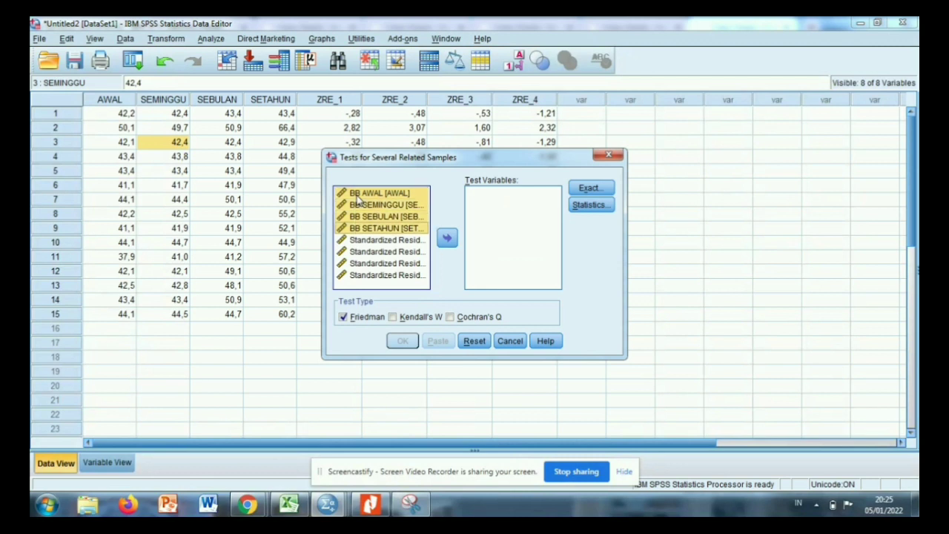
click(448, 239)
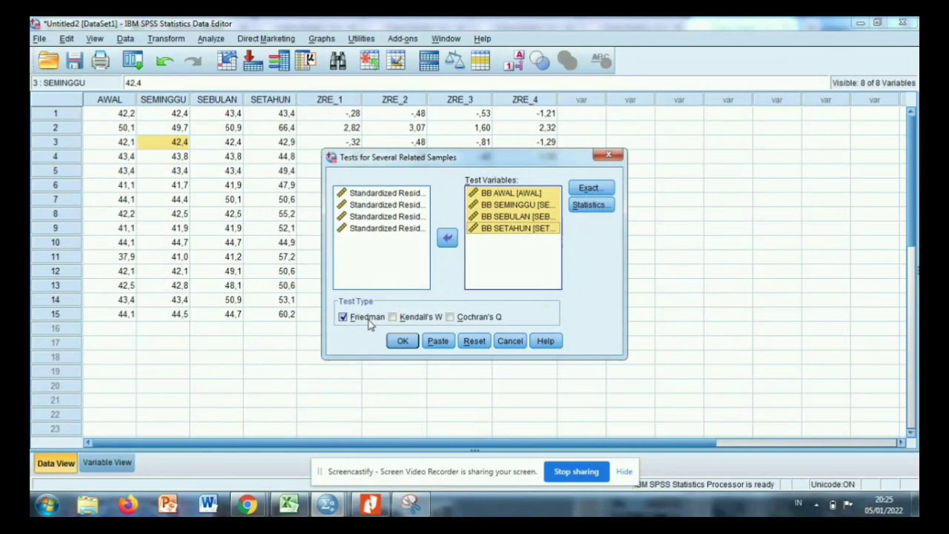
Request descriptive and quartile statistics for the related samples and run the Friedman test.
click(603, 209)
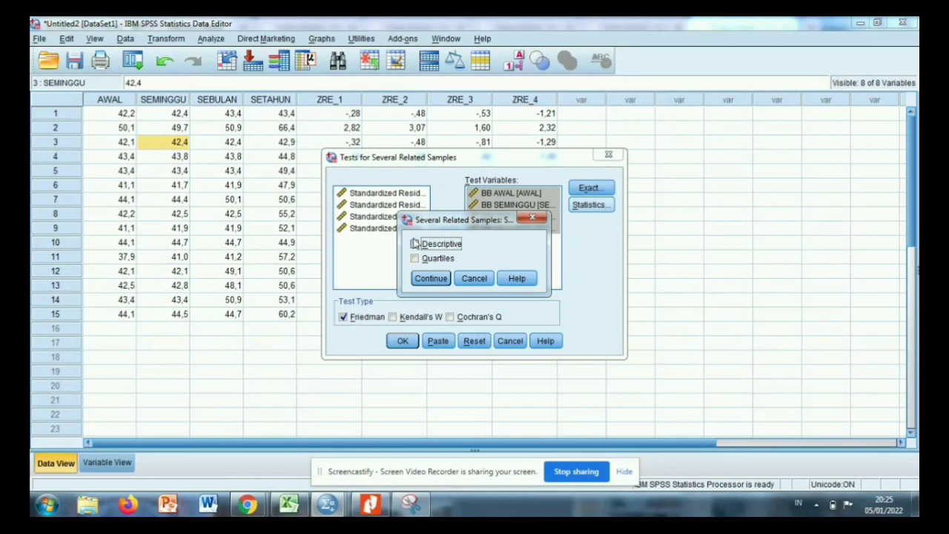
click(416, 259)
click(415, 258)
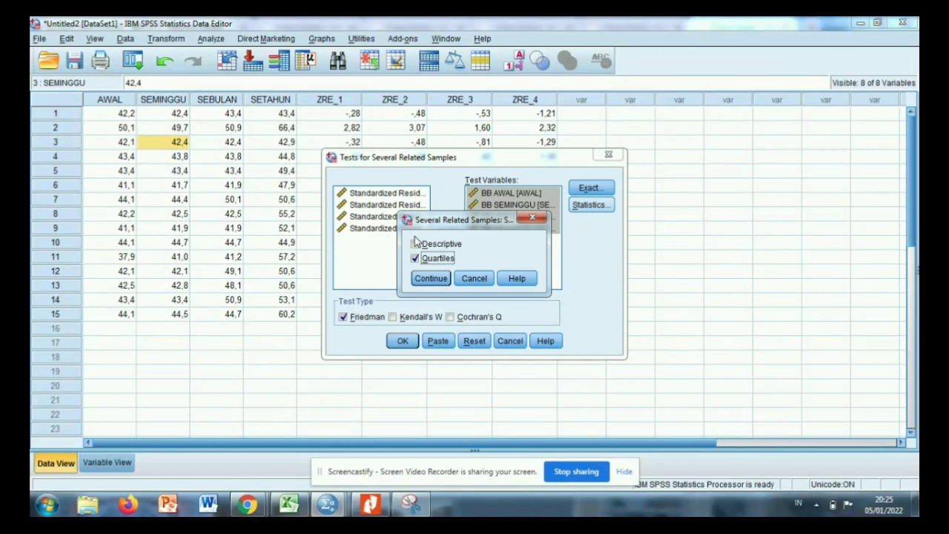
click(416, 244)
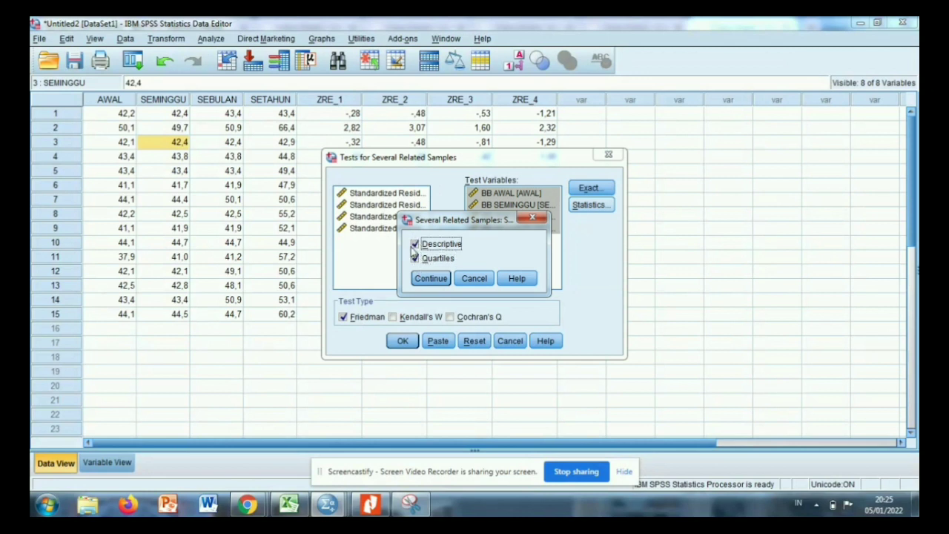
click(431, 278)
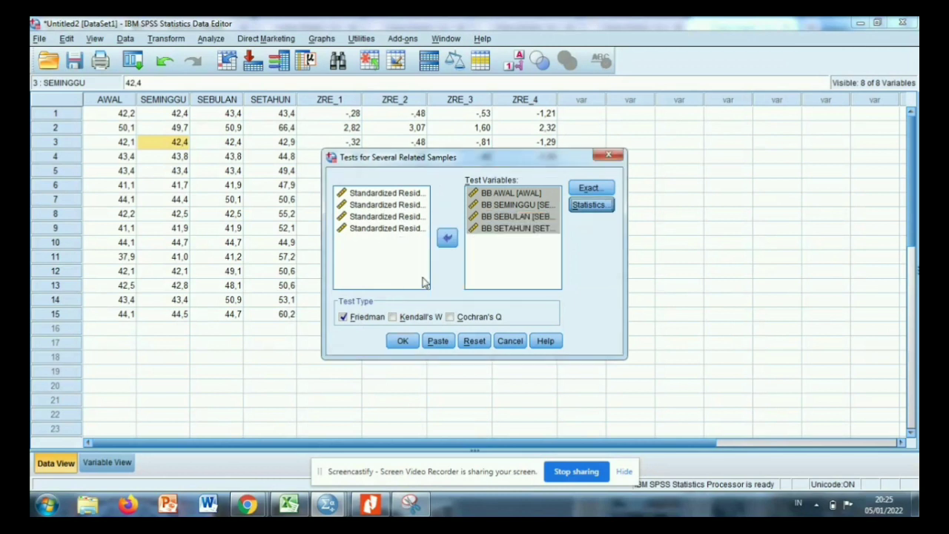
click(402, 341)
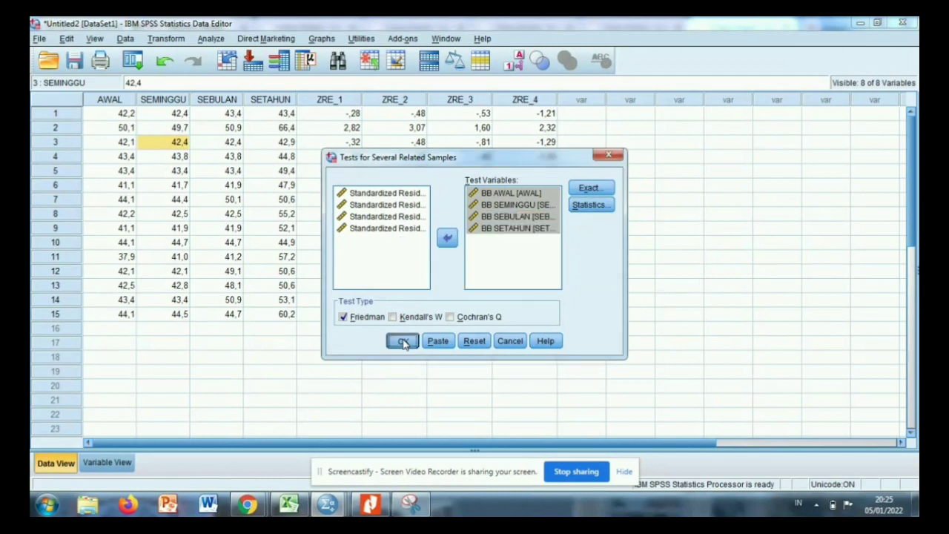
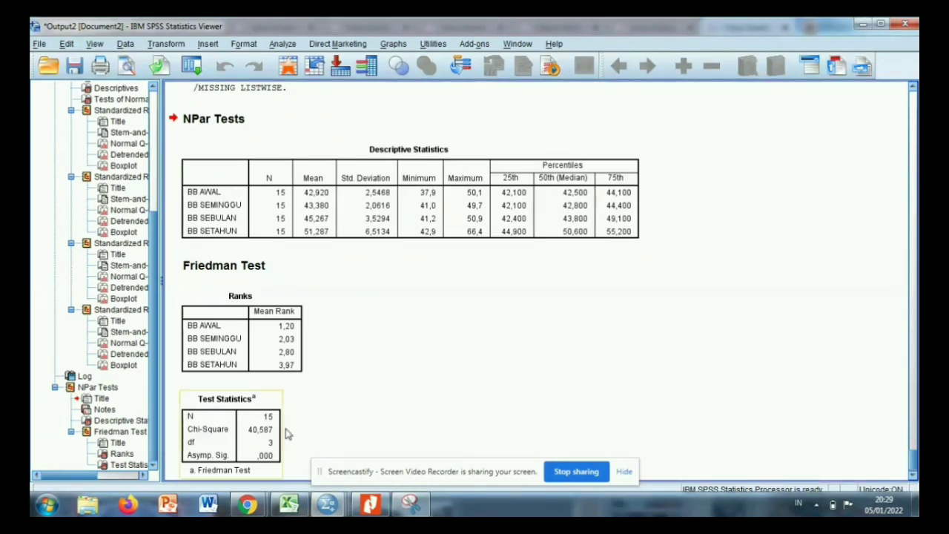
Compare the Friedman Test Statistics table in Output2 with the Asymp. Sig. decision rule in the Uji Non Parametrik PDF.
click(265, 440)
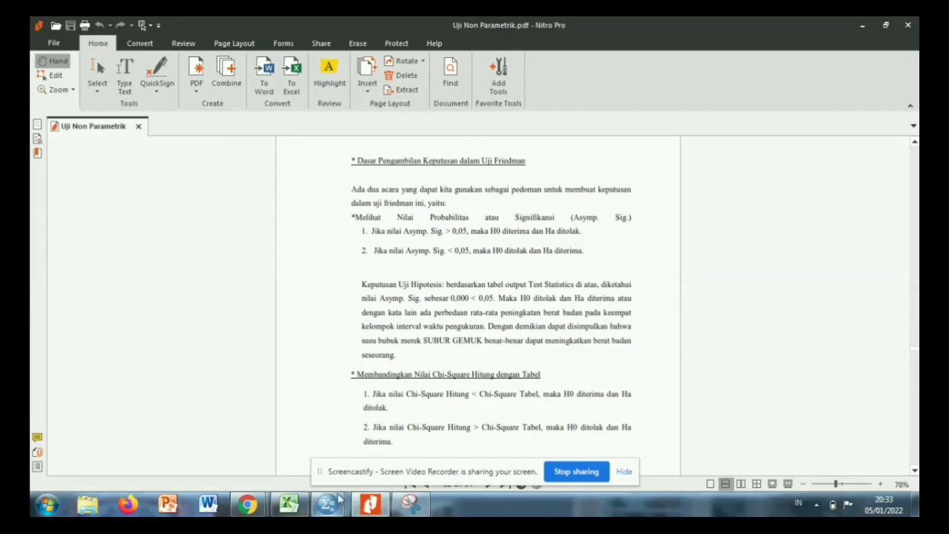
mouse_move(333, 504)
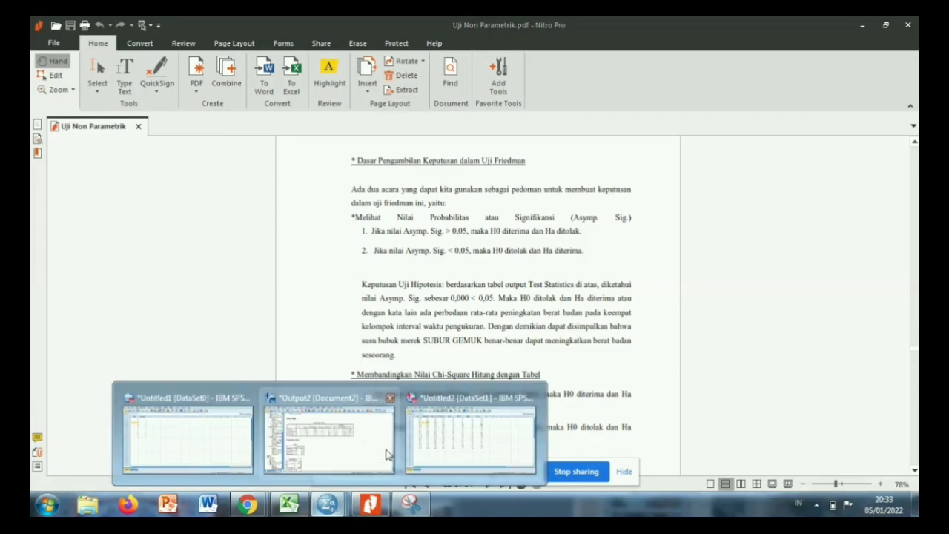
click(351, 450)
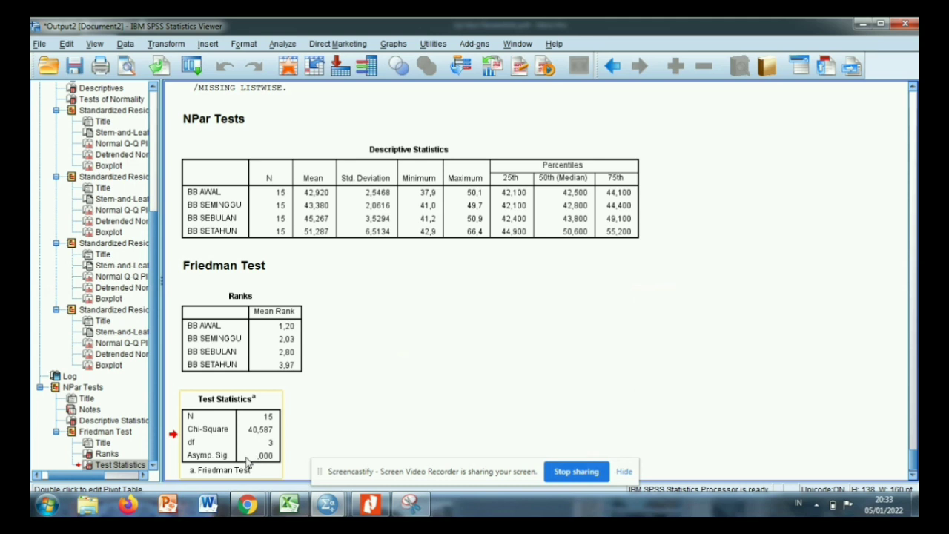
Read the chi-square decision rules in the Uji Non Parametrik PDF and check them against the Friedman Test Statistics table in SPSS.
click(369, 505)
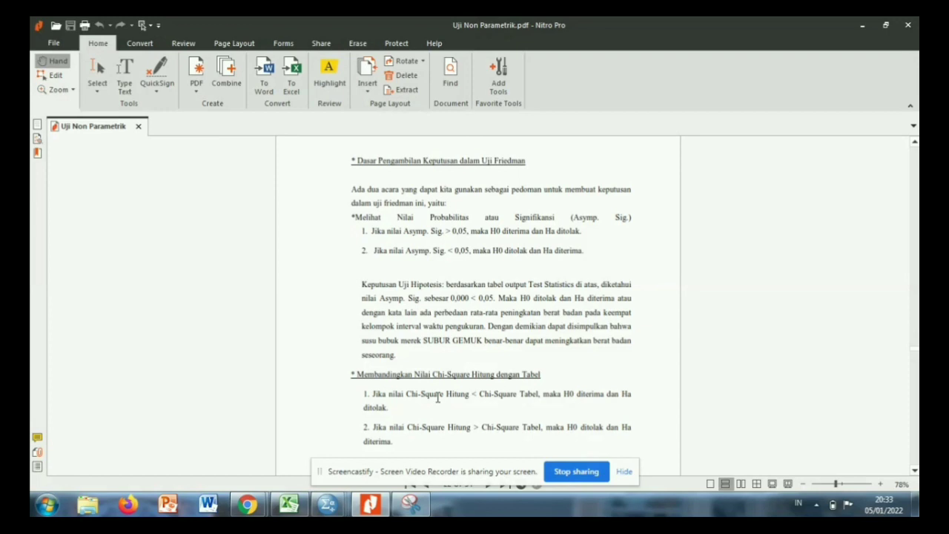
scroll(437, 398, down, 2)
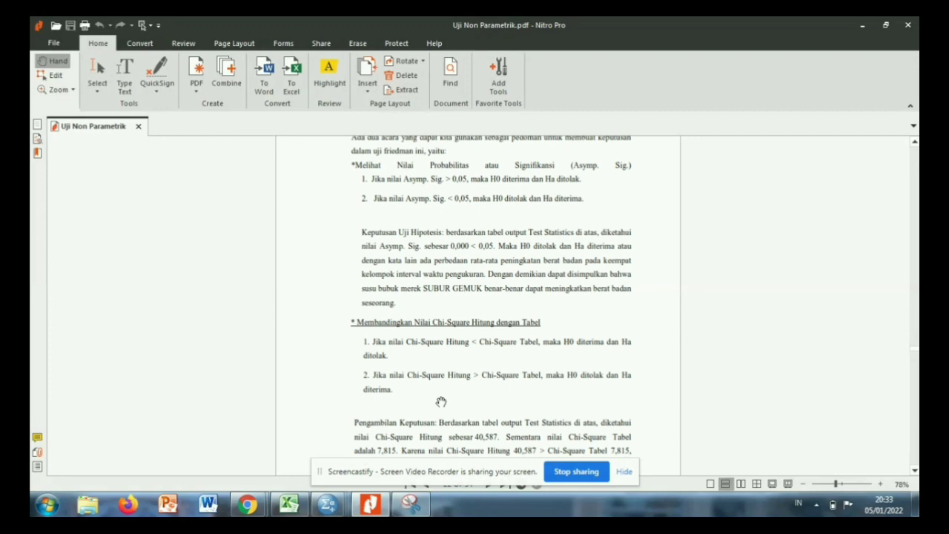
scroll(439, 398, down, 1)
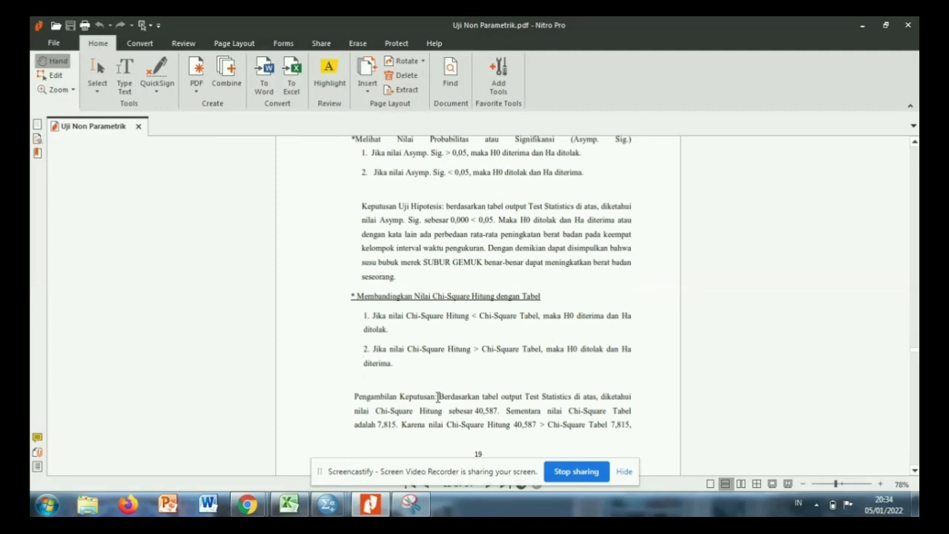
scroll(438, 397, down, 1)
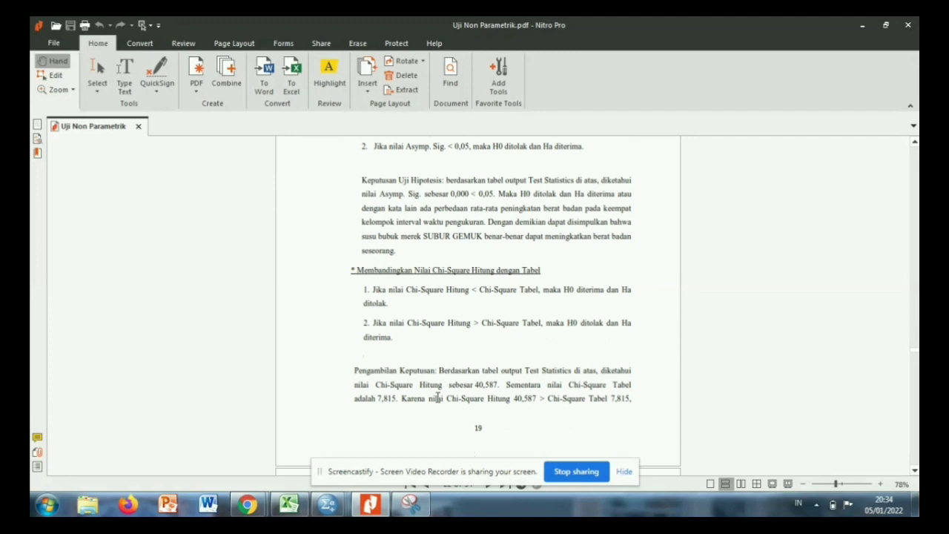
scroll(438, 397, down, 1)
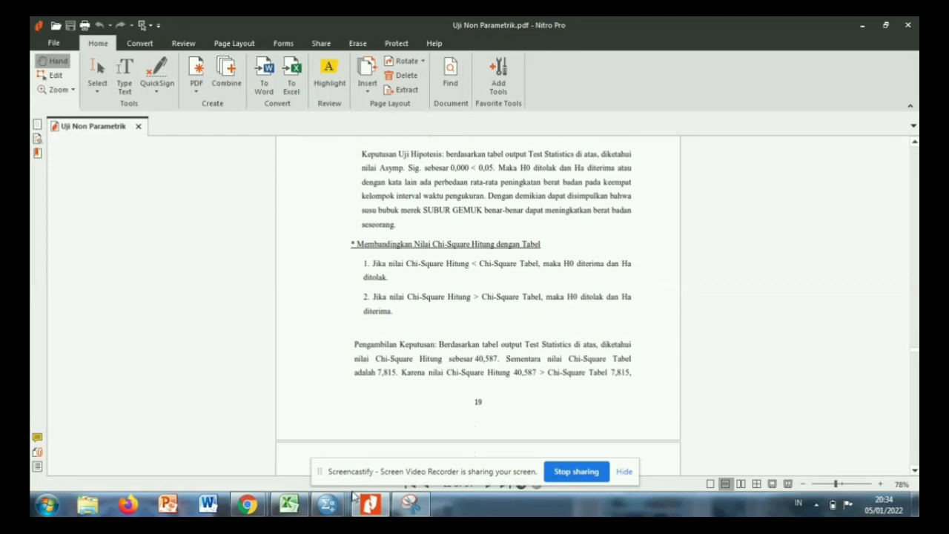
mouse_move(326, 508)
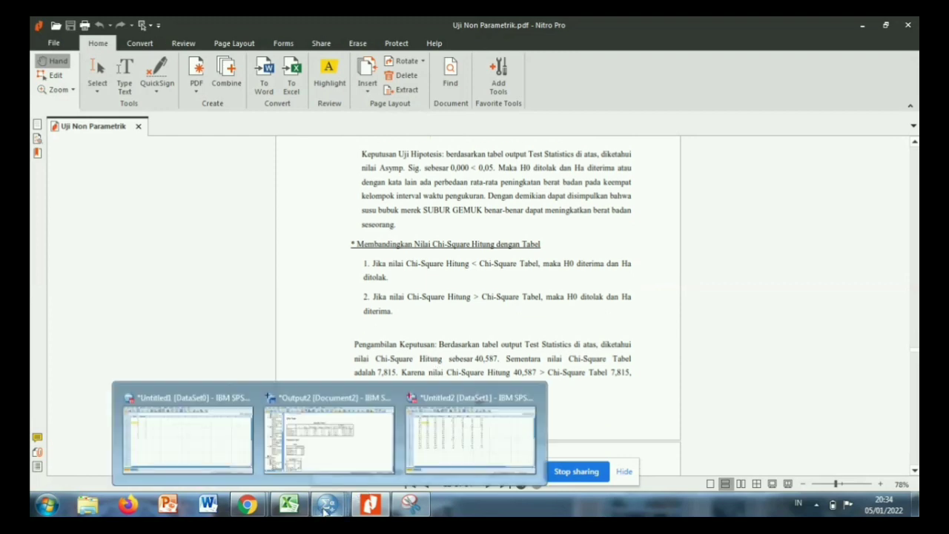
click(323, 460)
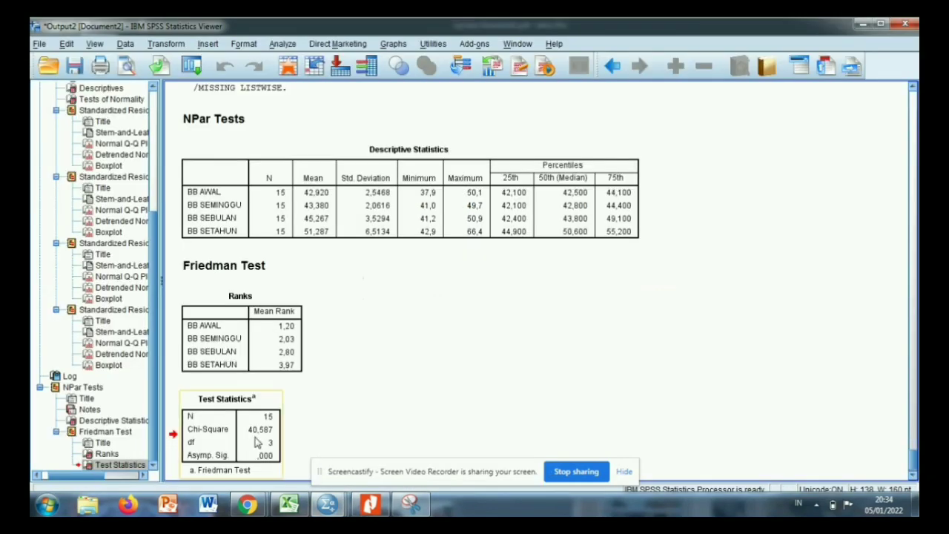
Go back to the PDF and read the Friedman chi-square conclusion and the method for finding the chi-square table value.
click(377, 509)
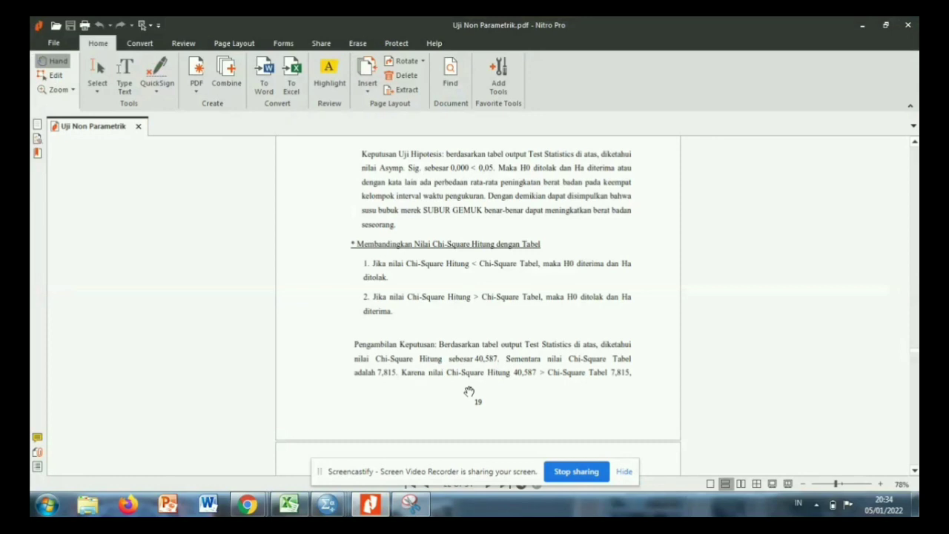
scroll(470, 391, down, 2)
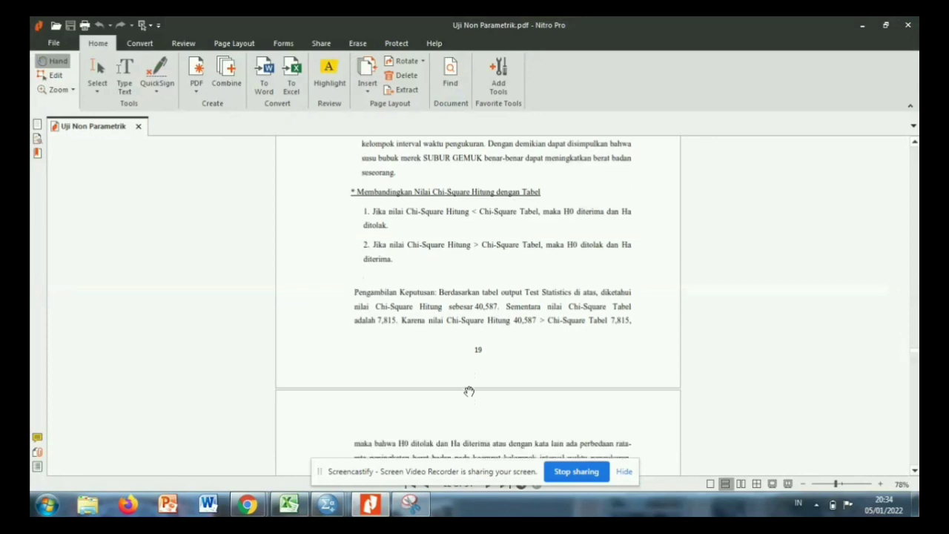
scroll(469, 391, down, 3)
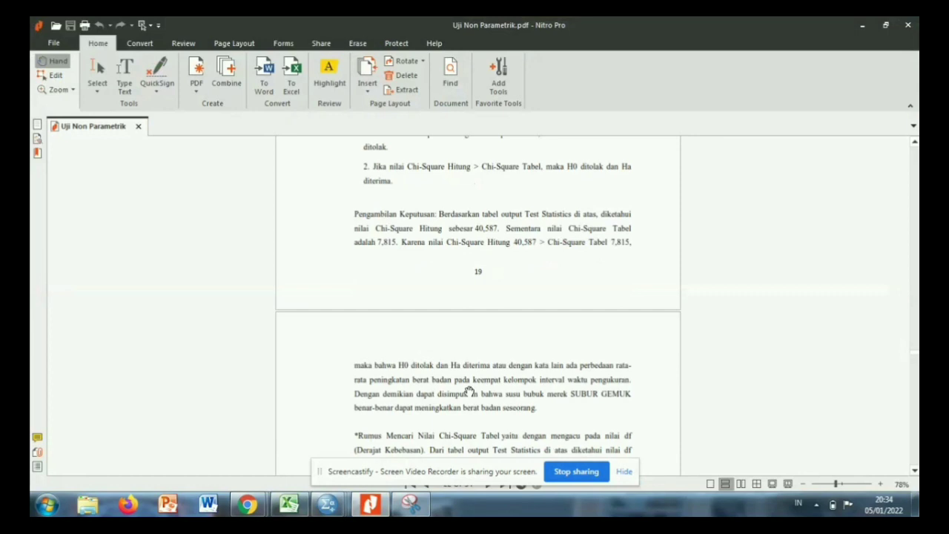
scroll(470, 390, down, 1)
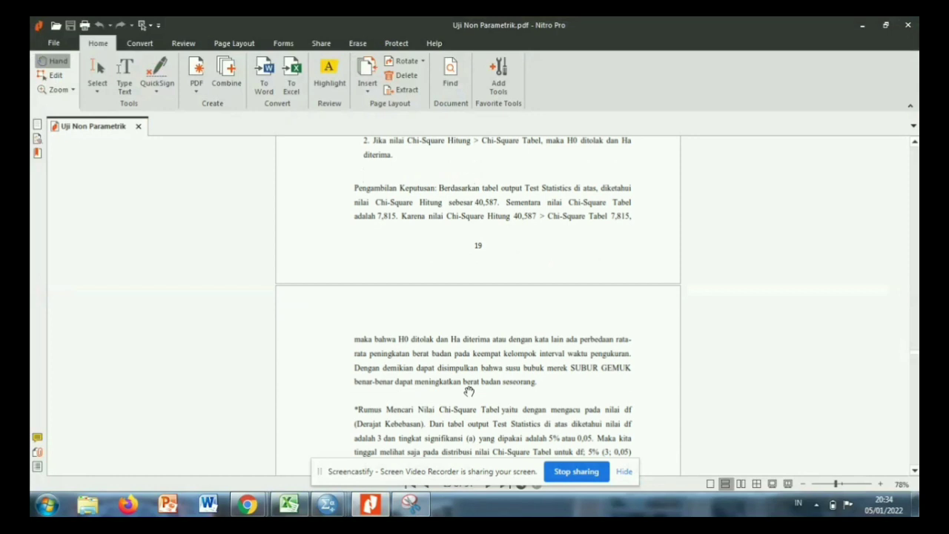
scroll(470, 391, down, 2)
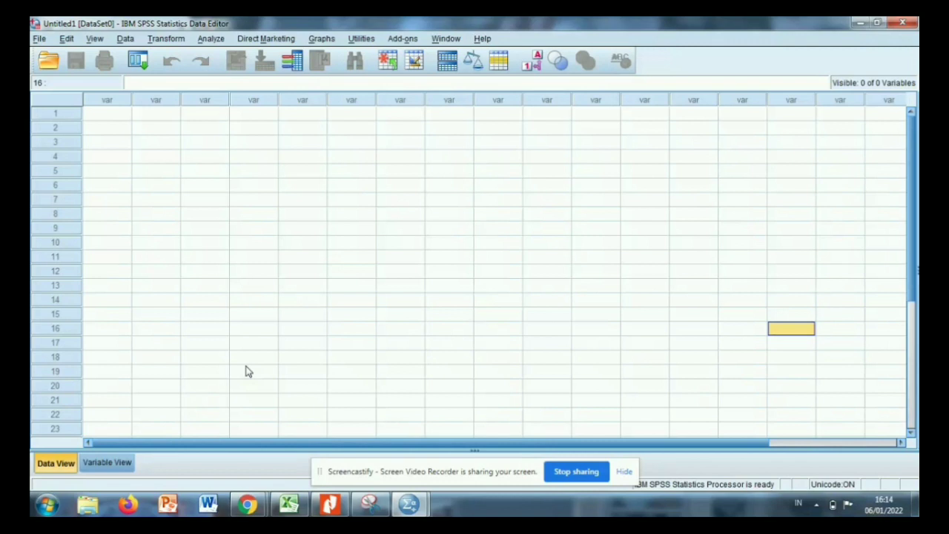
Review the snipped pre test and post test table of mathematics results in Snipping Tool and return to SPSS's Untitled1 dataset.
click(368, 505)
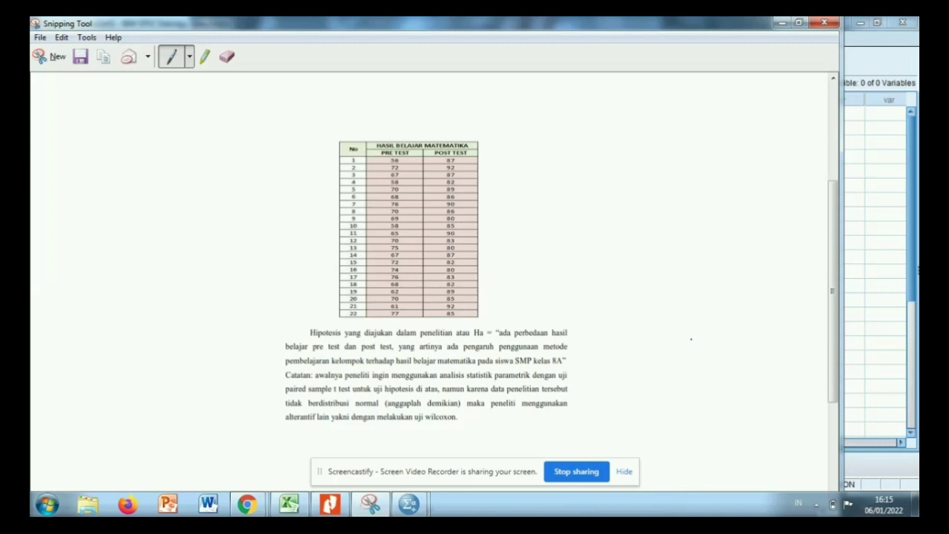
mouse_move(589, 319)
mouse_down()
mouse_move(474, 293)
mouse_move(418, 336)
mouse_up()
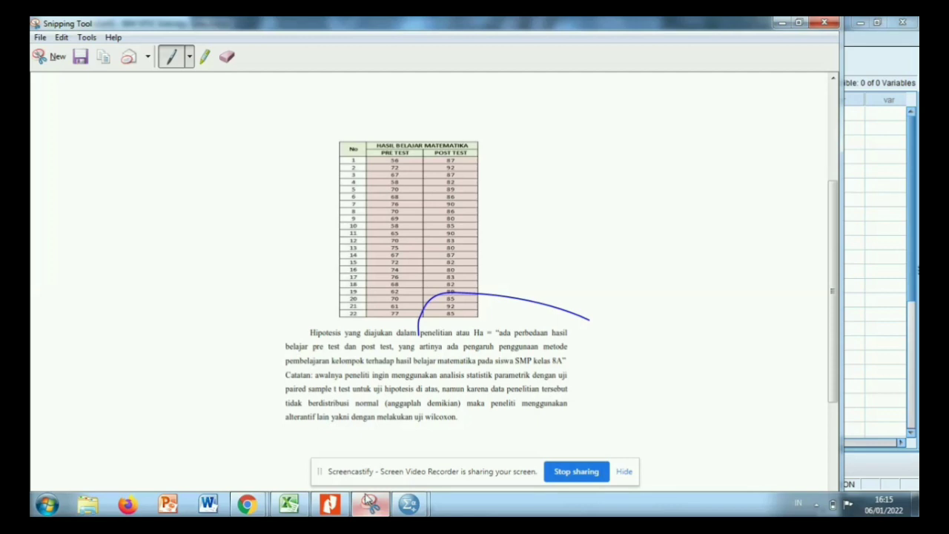
click(412, 505)
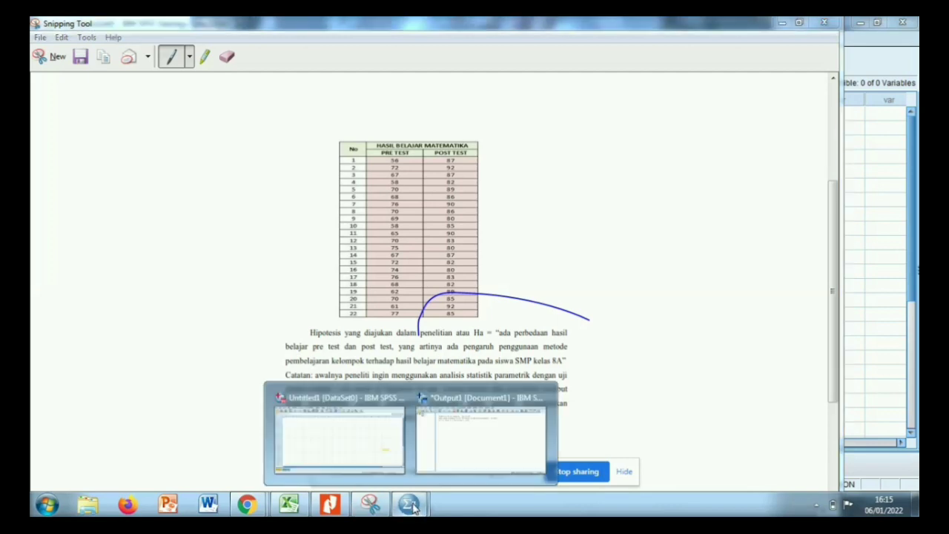
click(334, 430)
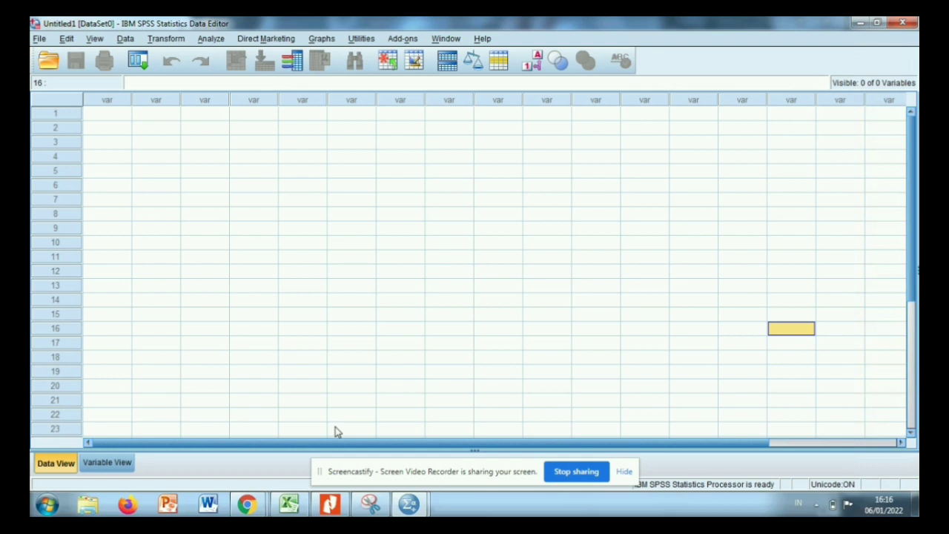
Define a first variable named pre with 0 decimals in the variable definitions of the Untitled1 dataset.
click(104, 463)
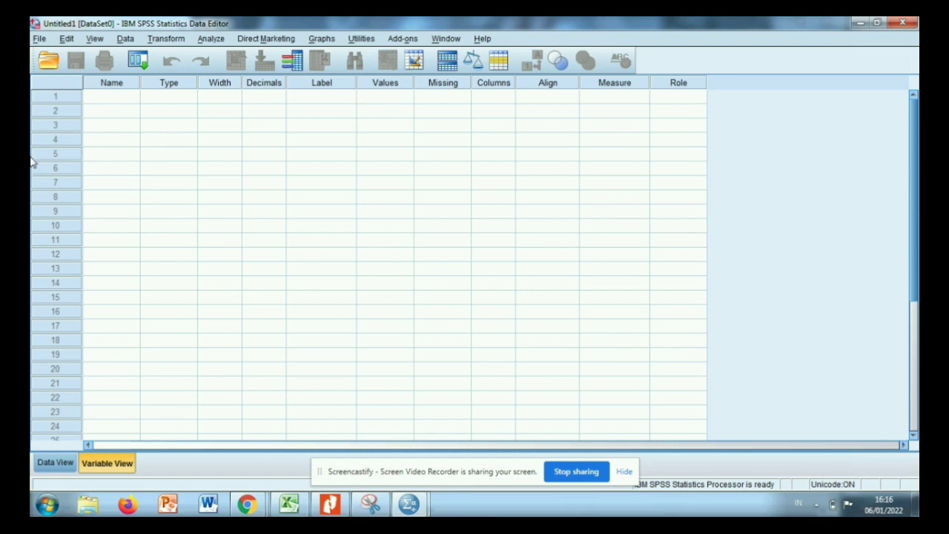
click(104, 97)
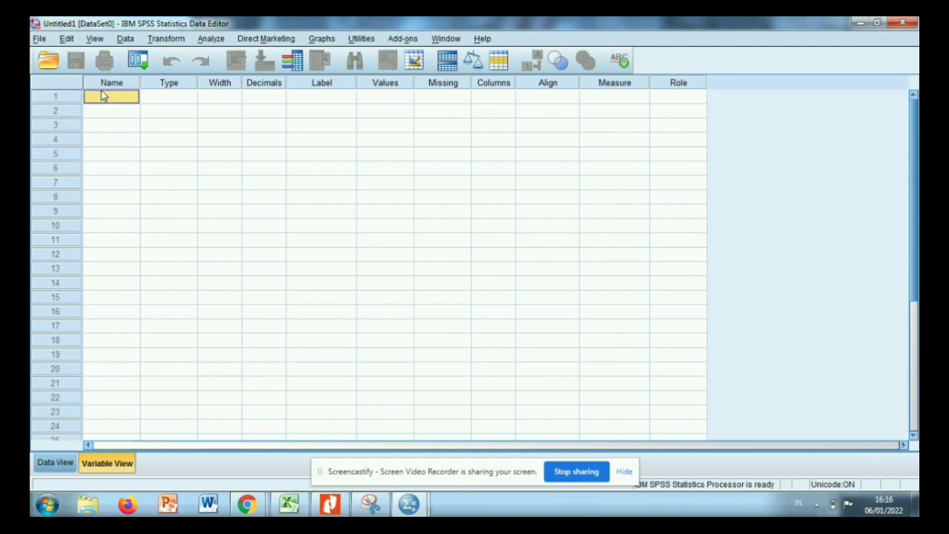
text(pre)
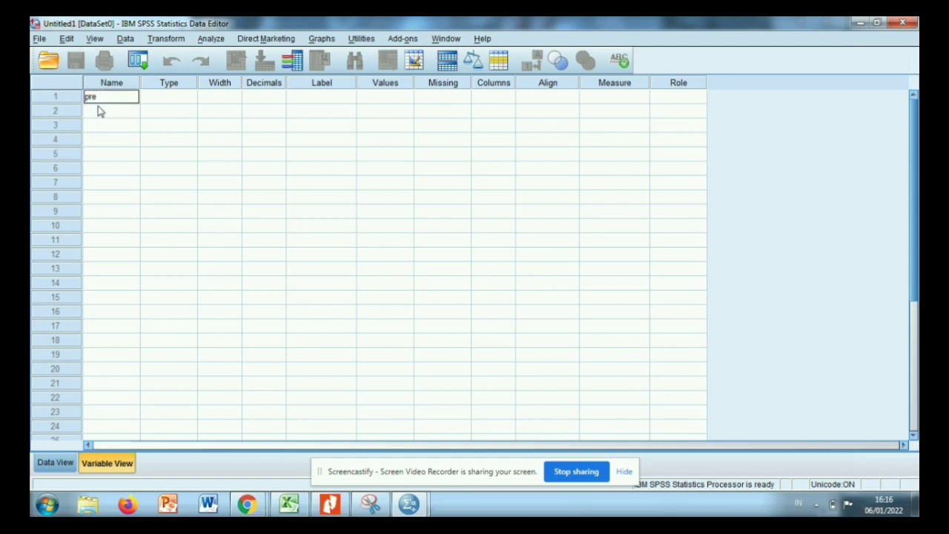
click(101, 112)
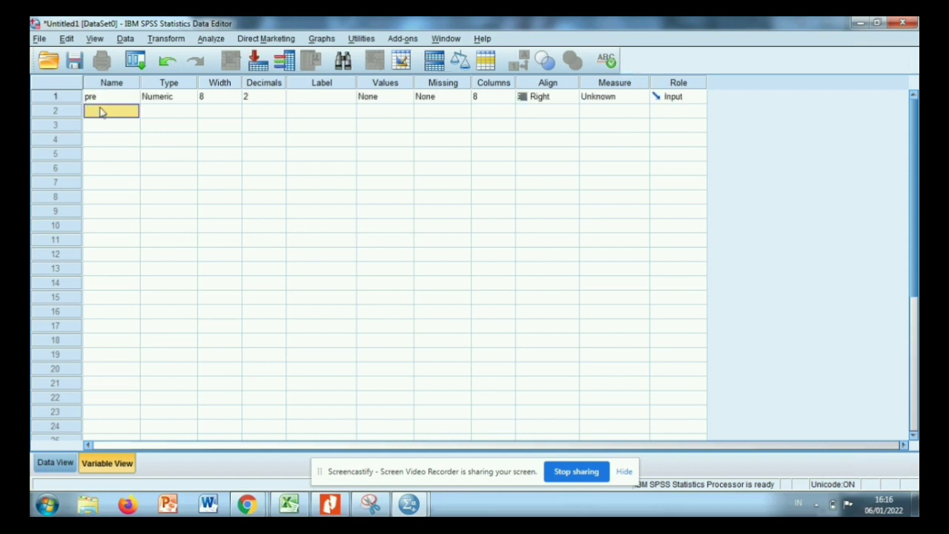
click(166, 104)
click(222, 103)
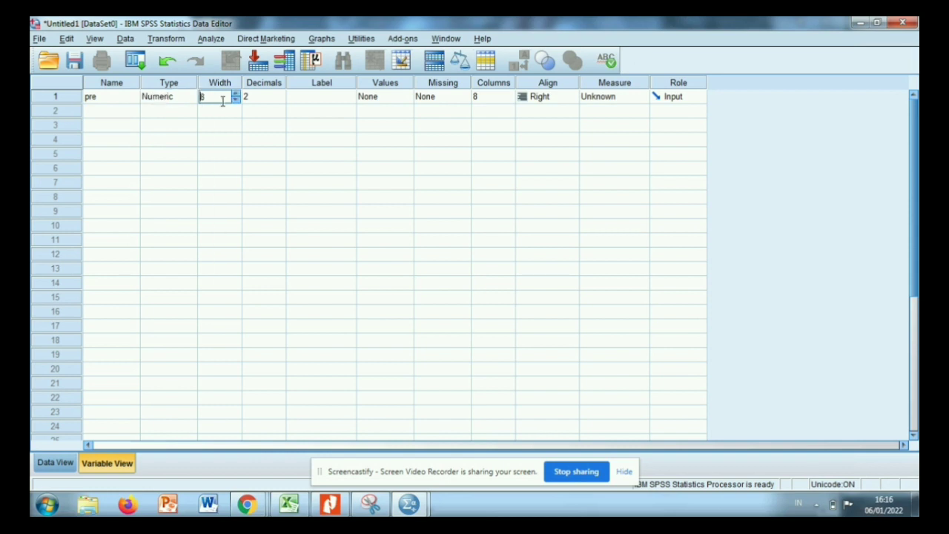
click(262, 95)
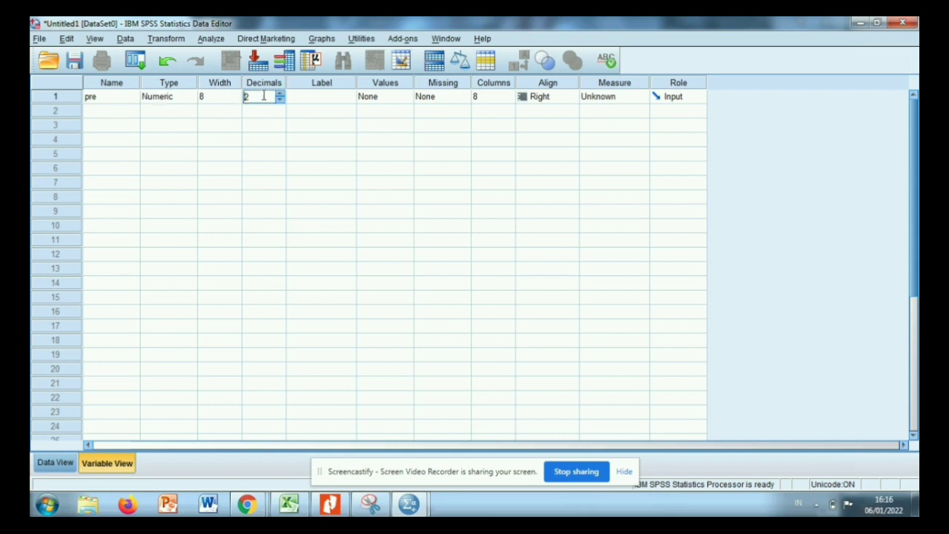
key(BackSpace)
text(0)
Add a second variable named post and set its decimals to 0.
click(110, 111)
text(post)
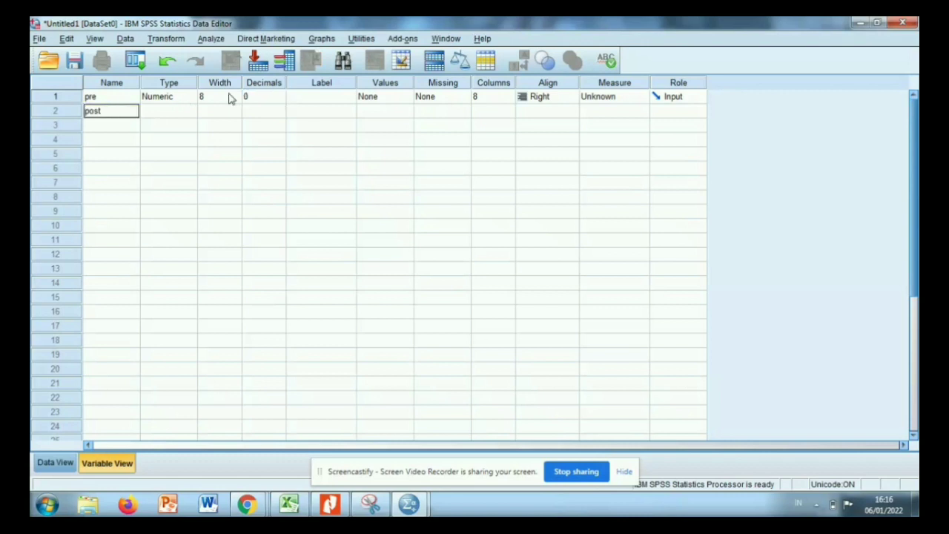
click(256, 96)
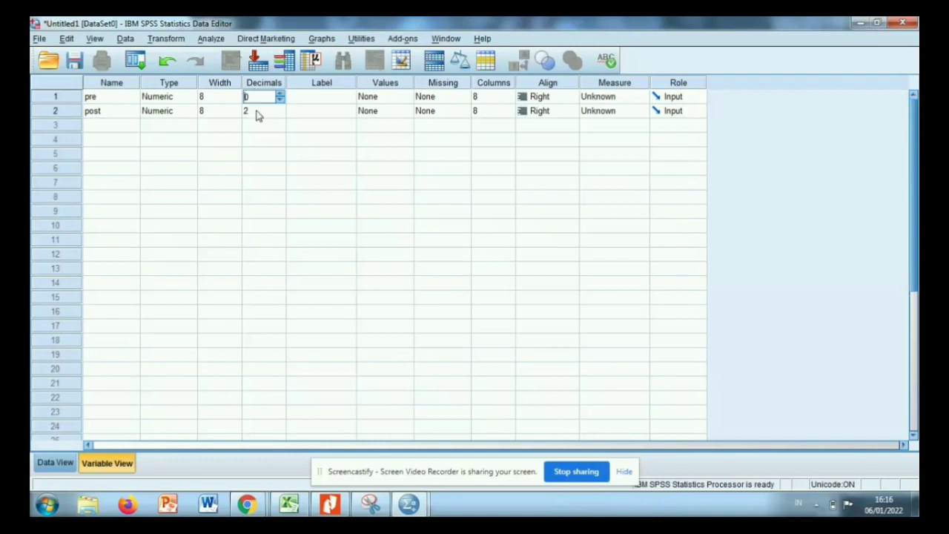
click(254, 110)
text(0)
Label the variable pre as "pre test" and the variable post as "post test".
click(314, 97)
text(pre test)
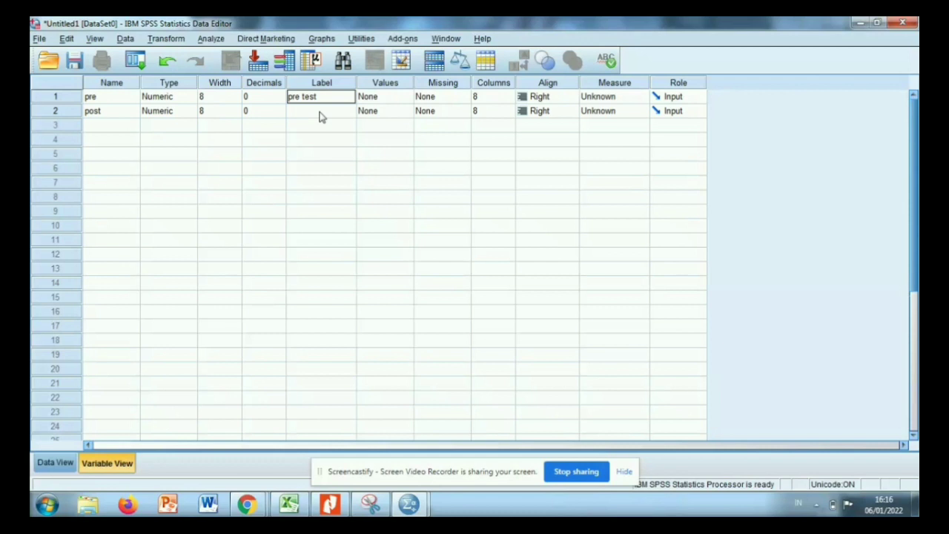
click(320, 115)
text(post p)
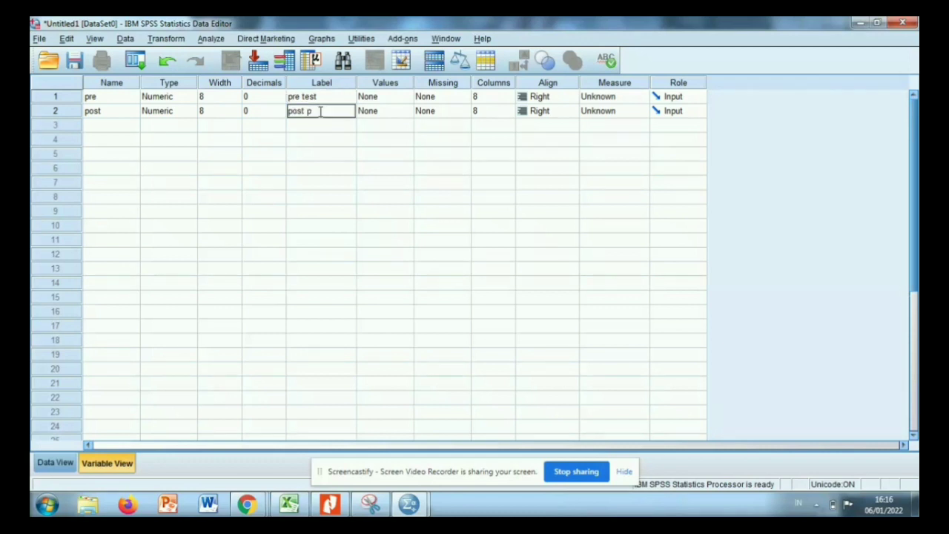
key(BackSpace)
text(test)
click(395, 100)
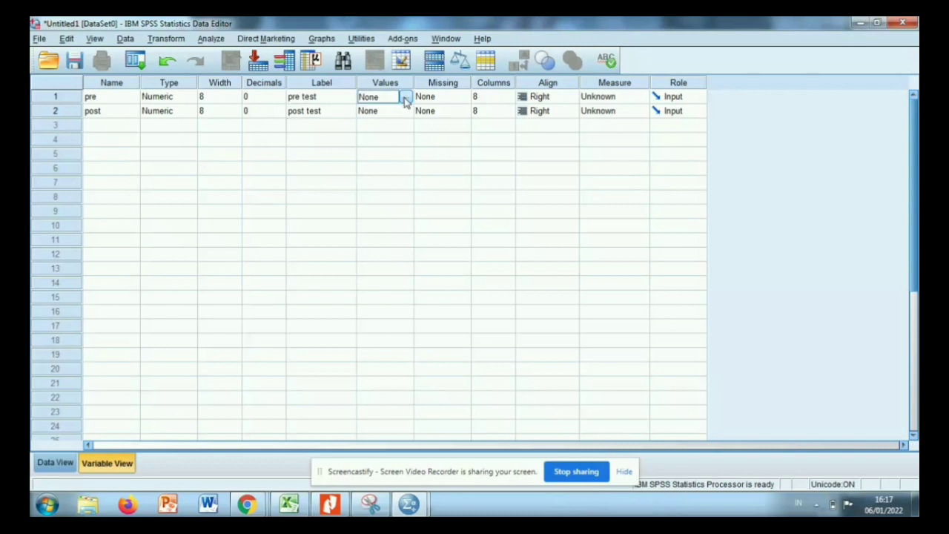
click(405, 100)
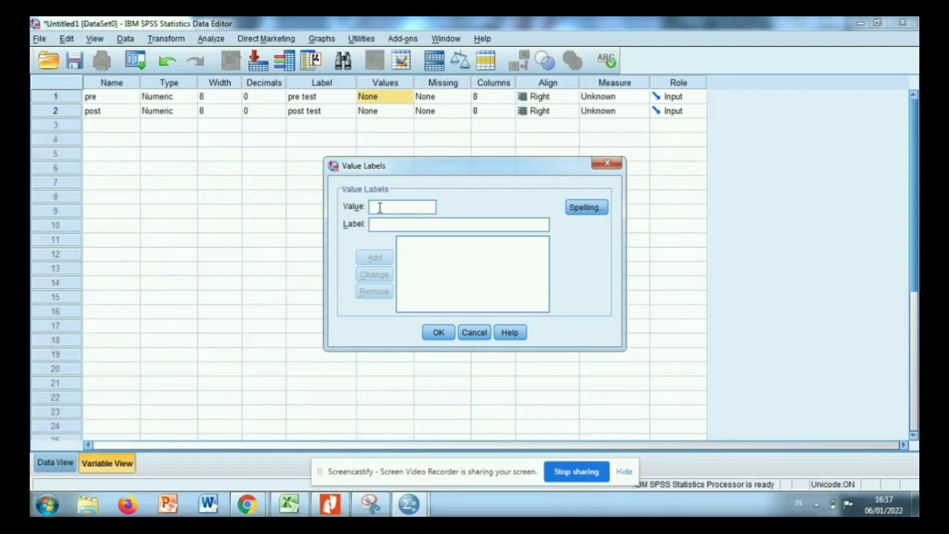
text(1)
click(608, 164)
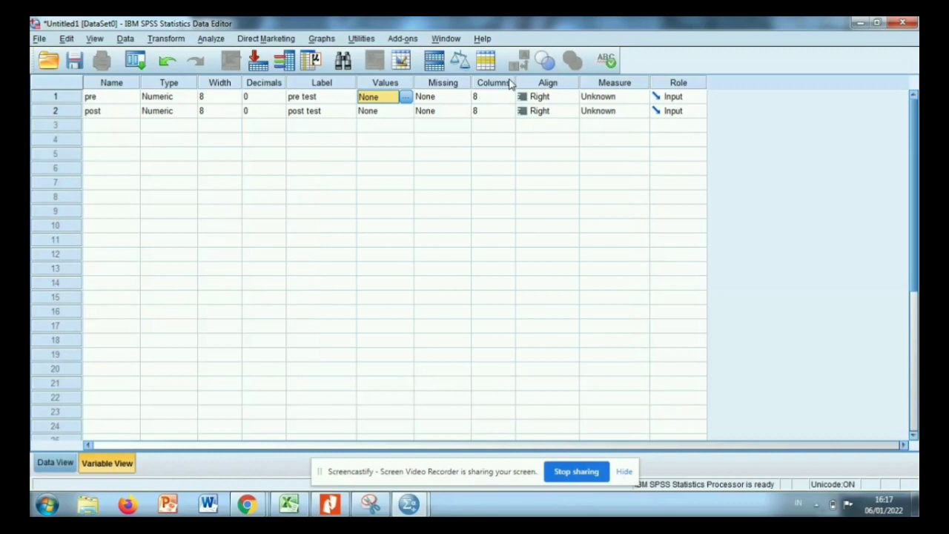
click(566, 100)
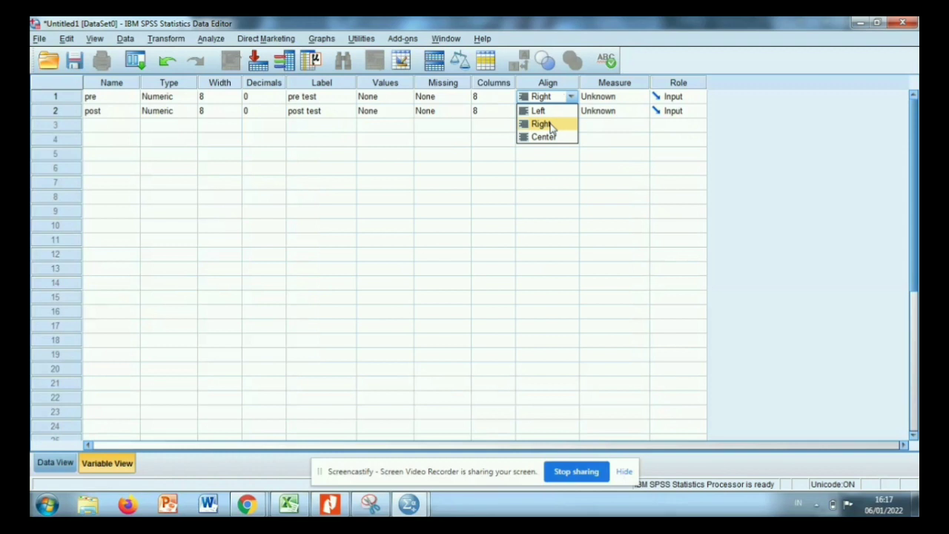
Set the measurement level of both pre and post to Scale.
click(625, 99)
click(620, 110)
click(619, 110)
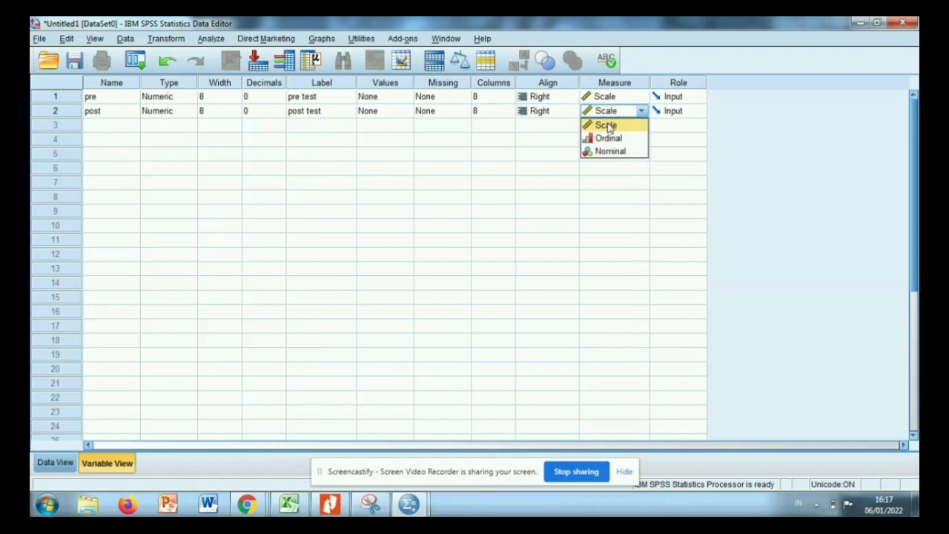
click(607, 126)
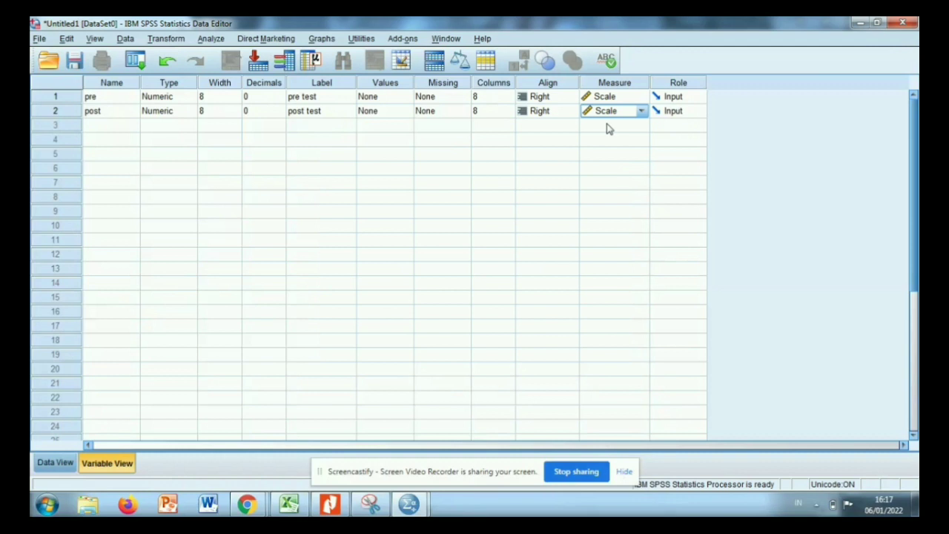
Check the alignment options of the pre variable, then open the dataset's data sheet.
click(542, 98)
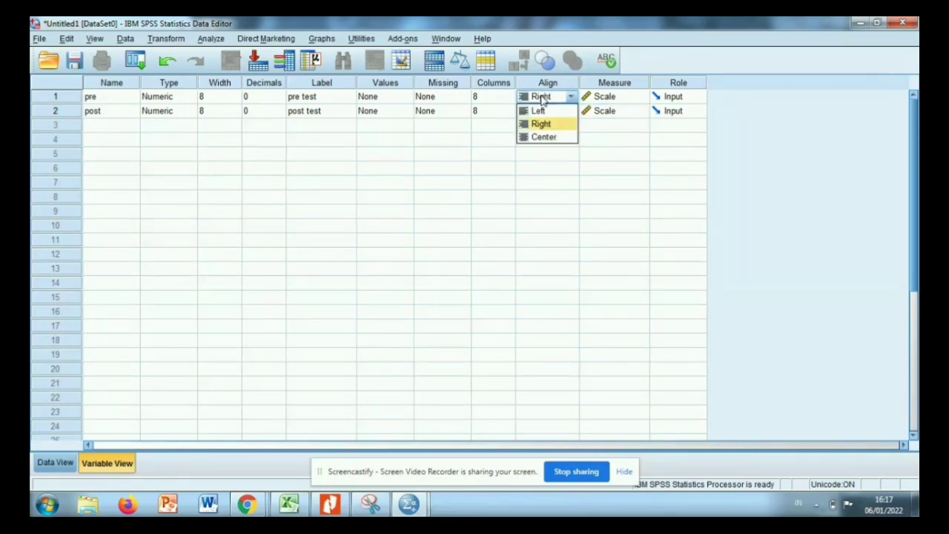
click(453, 174)
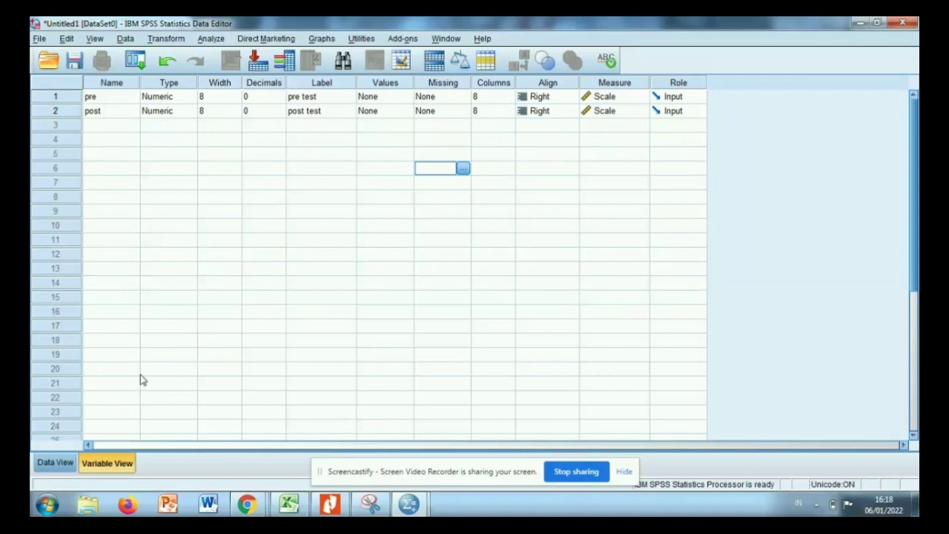
click(48, 463)
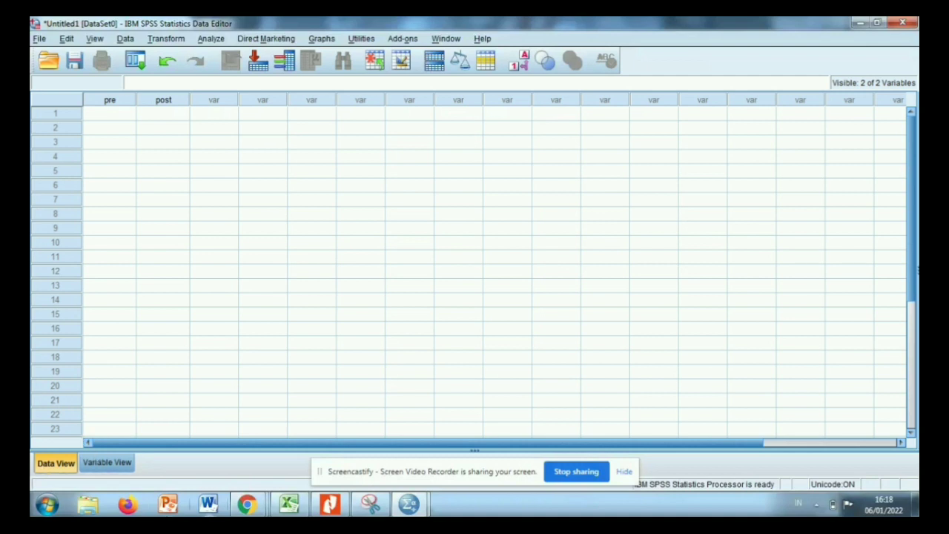
Switch to Excel and try to copy the Uji Wilcoxon values in I3:J24 of the Kel. 10 Data workbook.
click(295, 510)
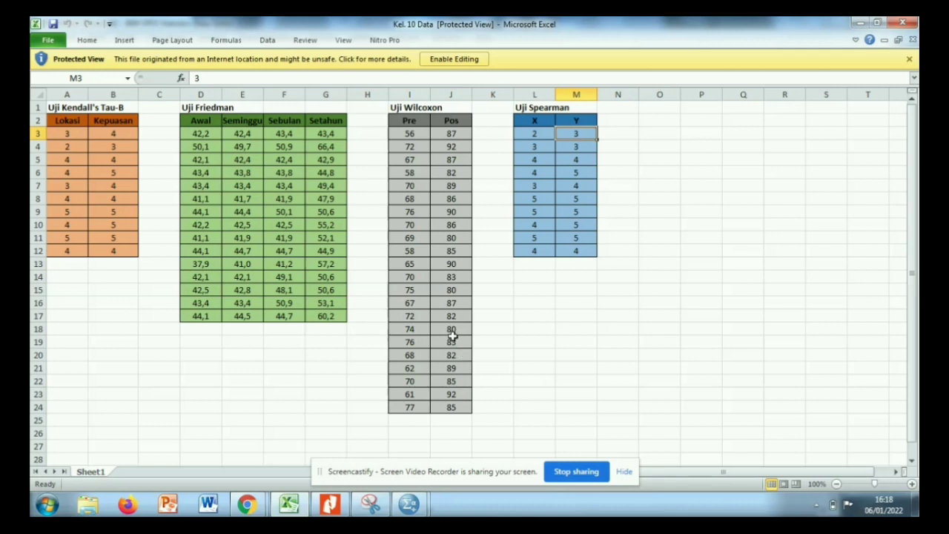
click(404, 138)
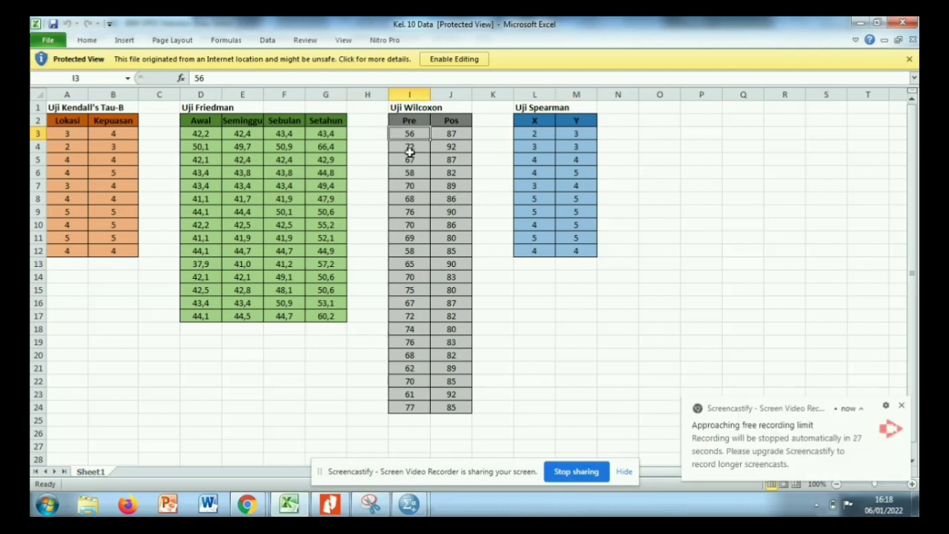
drag(407, 136, 461, 407)
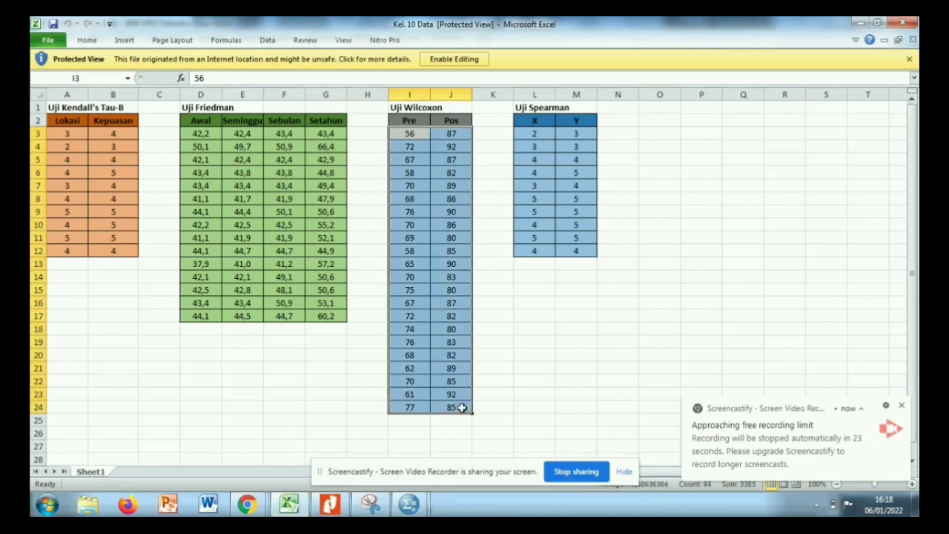
right_click(462, 408)
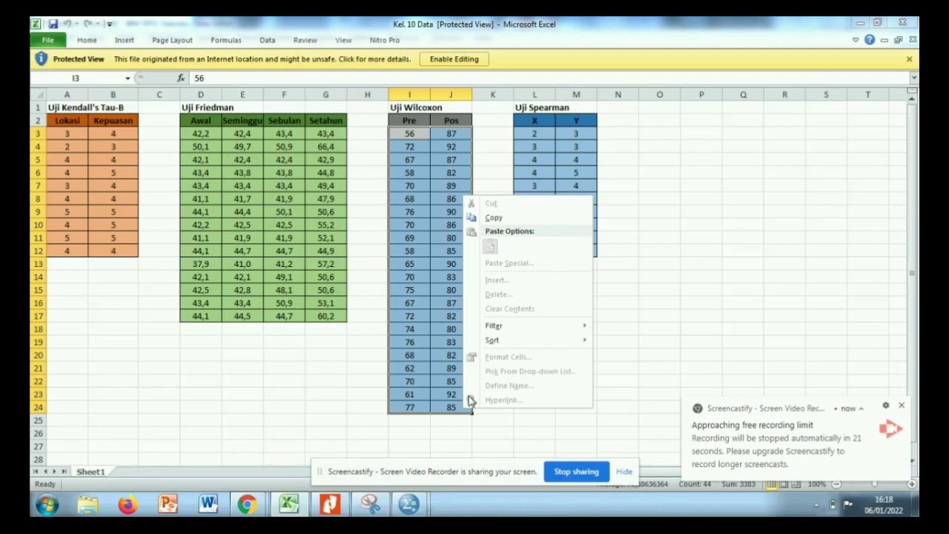
click(492, 217)
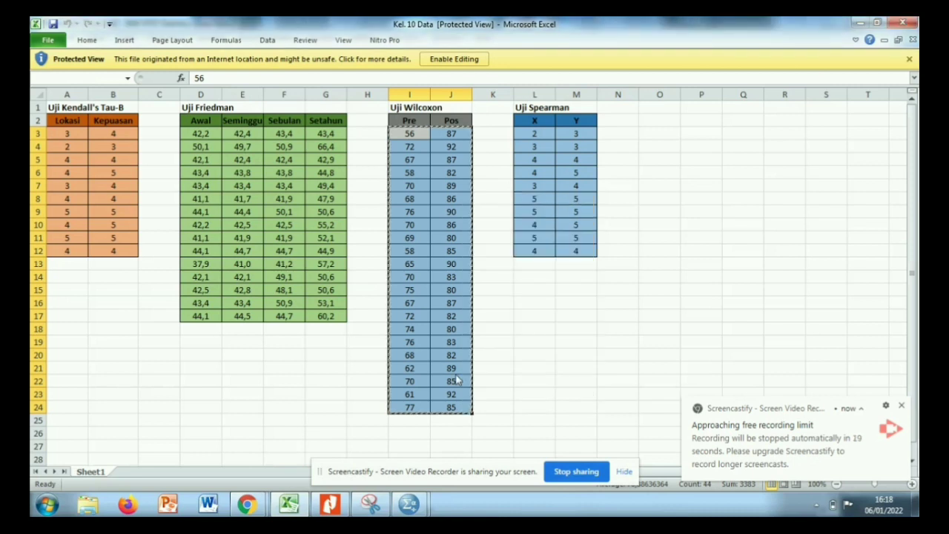
Switch to the SPSS Untitled1 dataset and try to paste the Wilcoxon values at row 1 of pre.
mouse_move(422, 511)
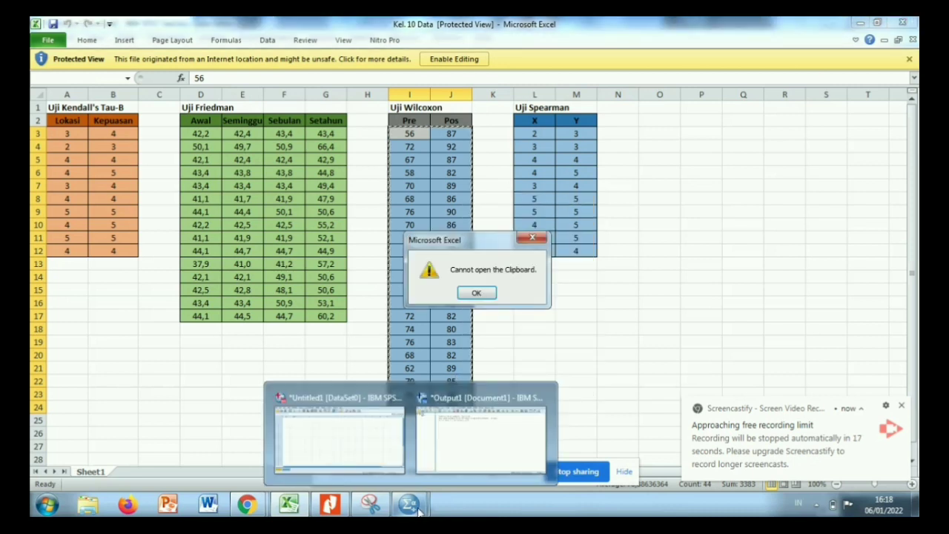
click(384, 457)
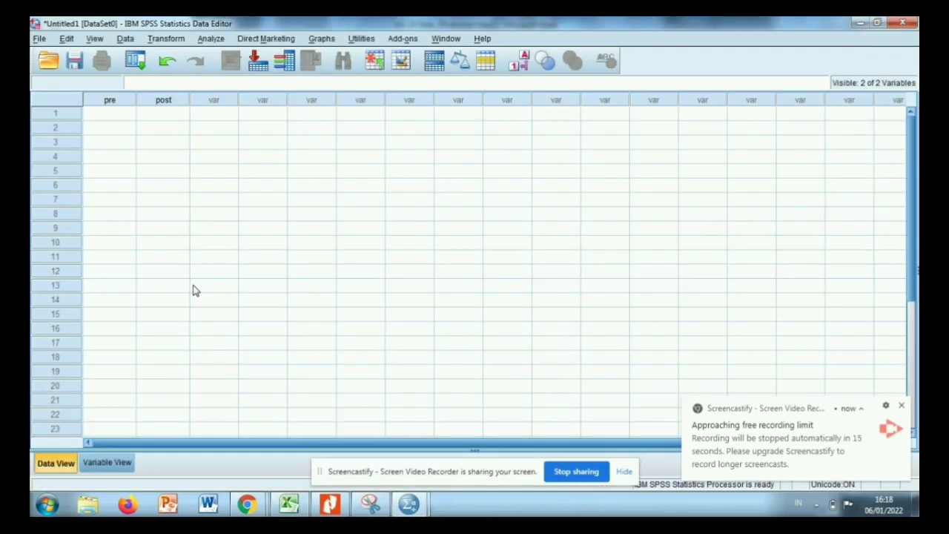
right_click(92, 121)
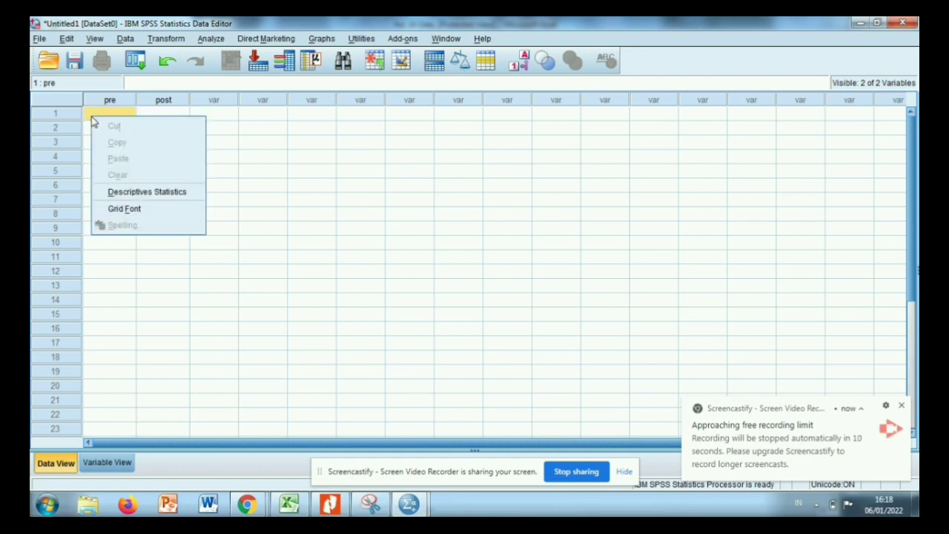
click(293, 314)
drag(295, 315, 363, 443)
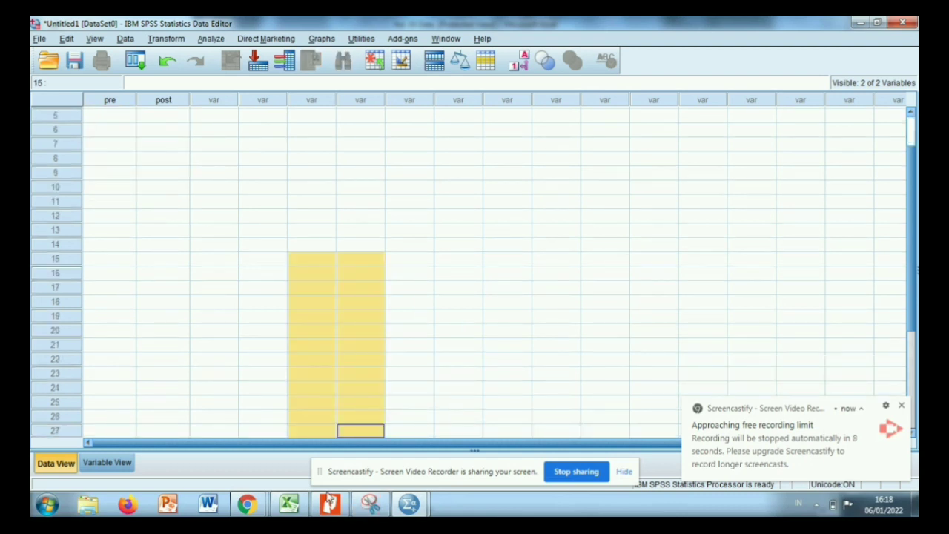
Return to Excel, dismiss the clipboard message and enable editing of the protected Kel. 10 Data workbook.
click(287, 505)
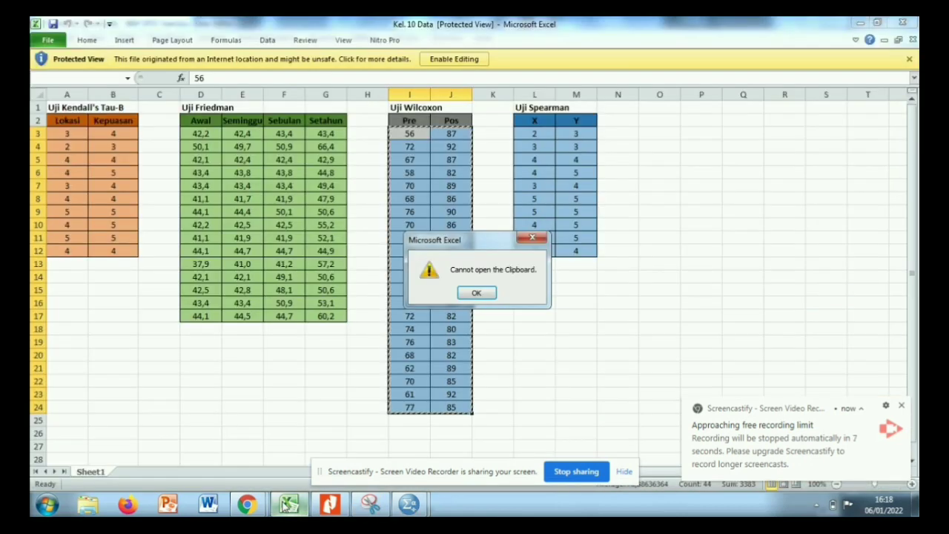
click(476, 293)
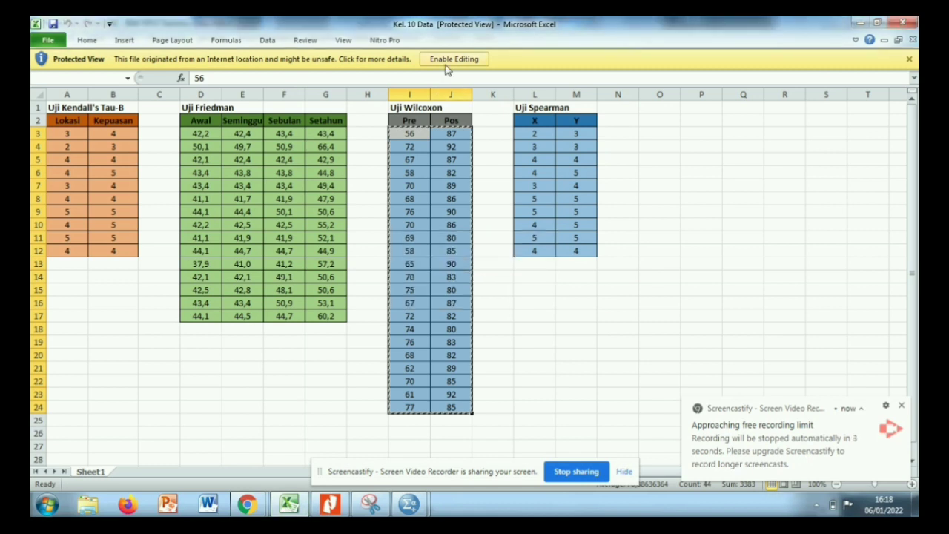
click(447, 67)
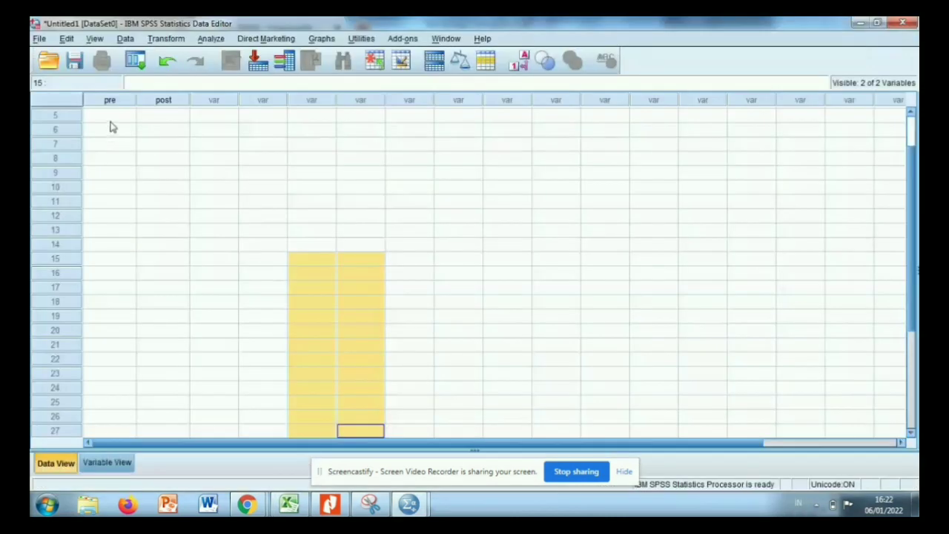
Try to paste the Wilcoxon values into the SPSS data sheet at row 5 of pre.
click(109, 121)
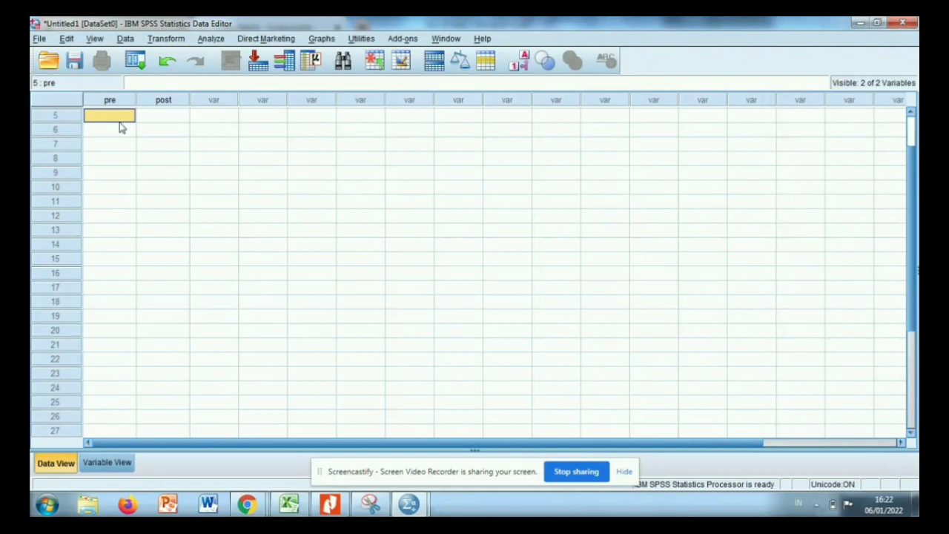
right_click(122, 121)
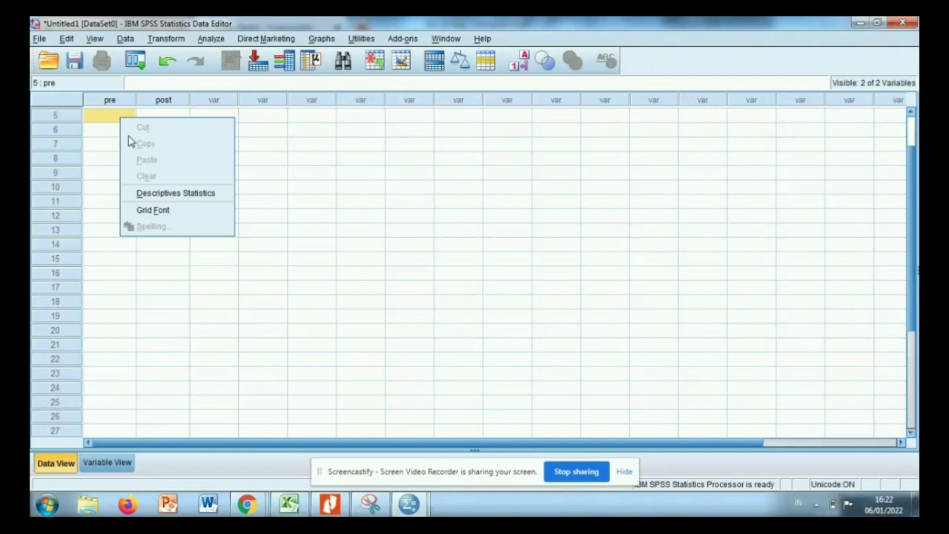
click(325, 187)
click(104, 121)
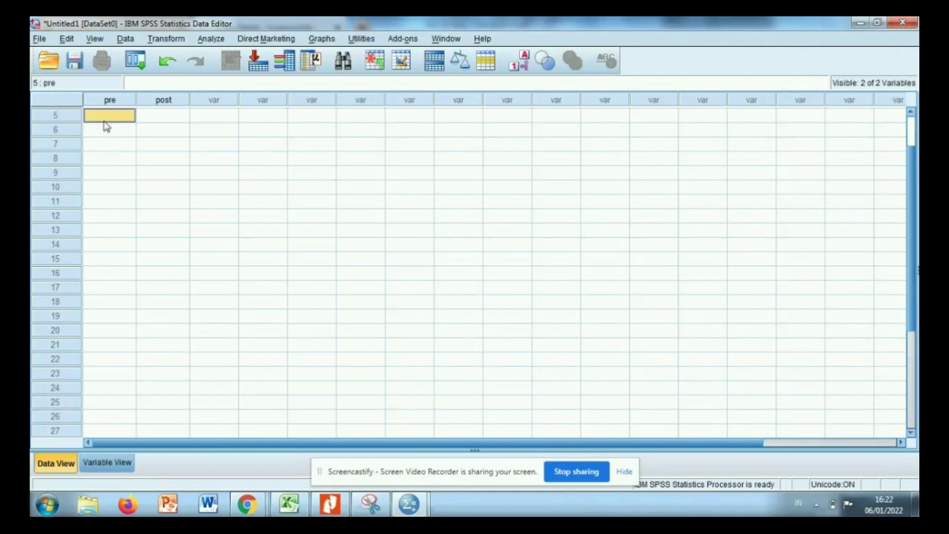
right_click(105, 126)
drag(453, 308, 300, 512)
Switch to Excel and copy the Pre and Pos values in I3:J24.
click(289, 505)
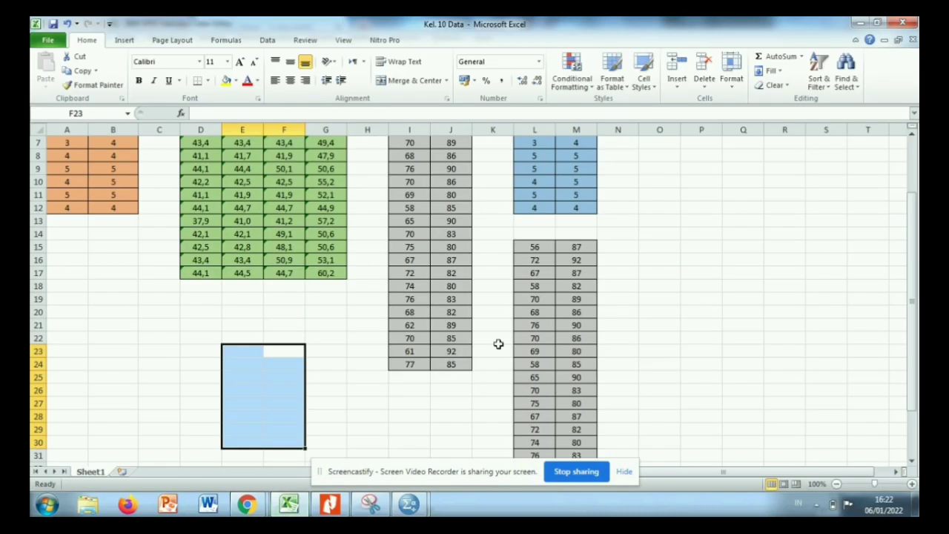
click(470, 312)
key(Up)
key(Up)
key(Up)
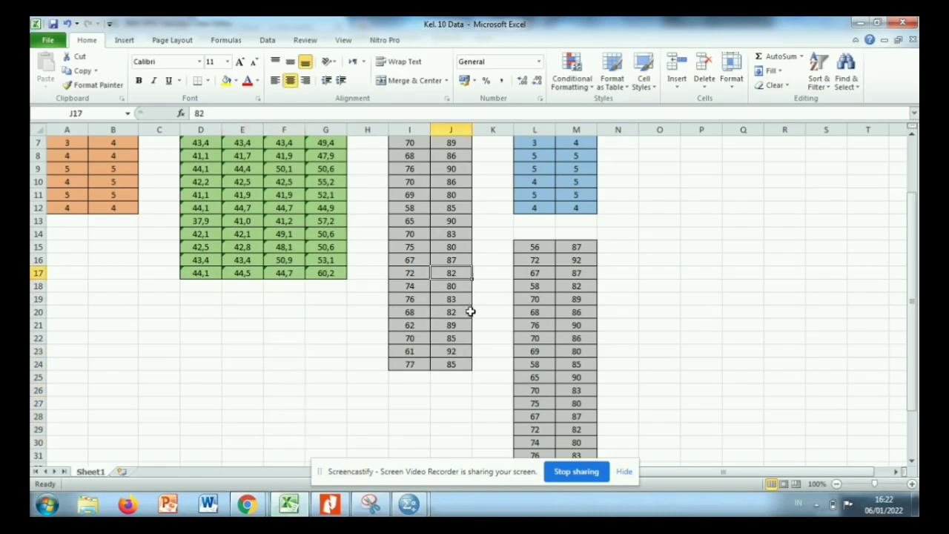
key(Up)
key(Up)
key(Up)
key(Up)
key(Up)
key(Up)
key(Up)
key(Up)
key(Up)
key(Up)
key(Up)
key(Up)
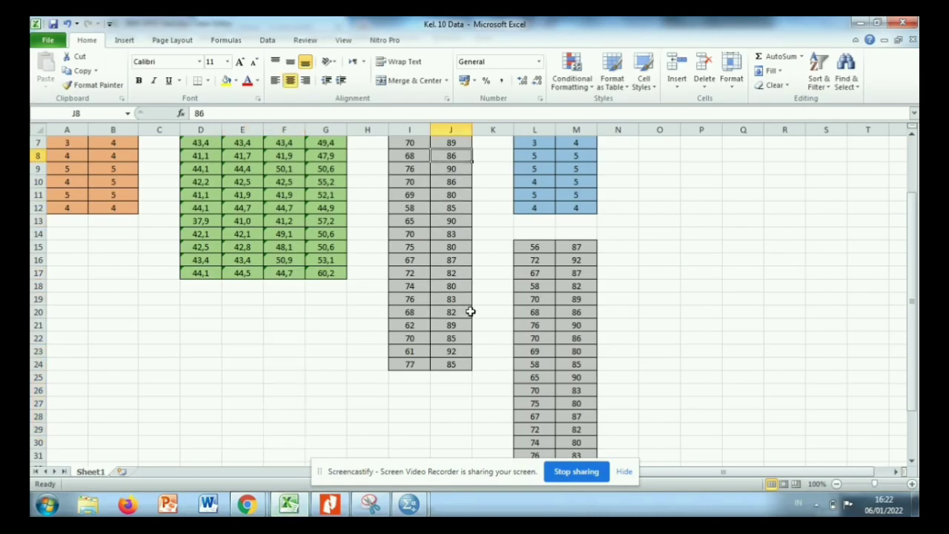
key(Up)
key(Up)
key(Up)
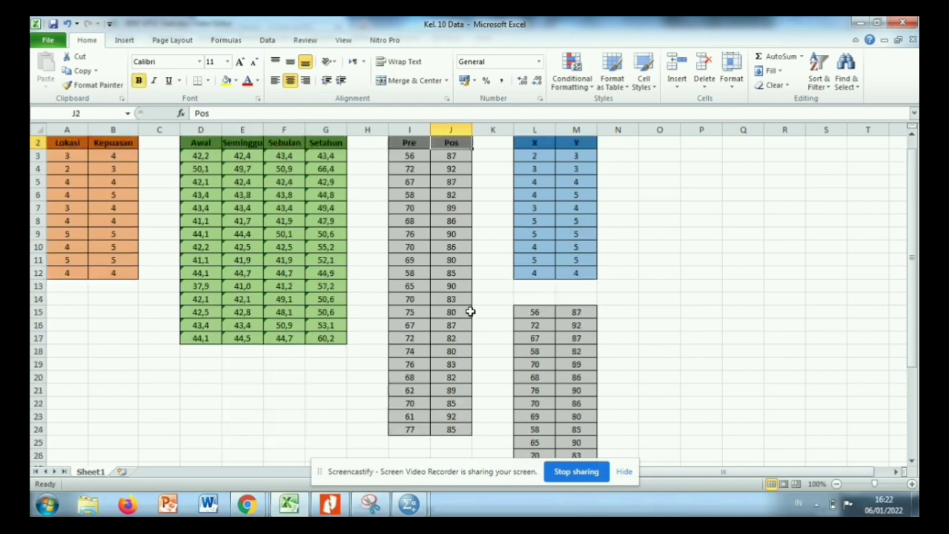
click(401, 157)
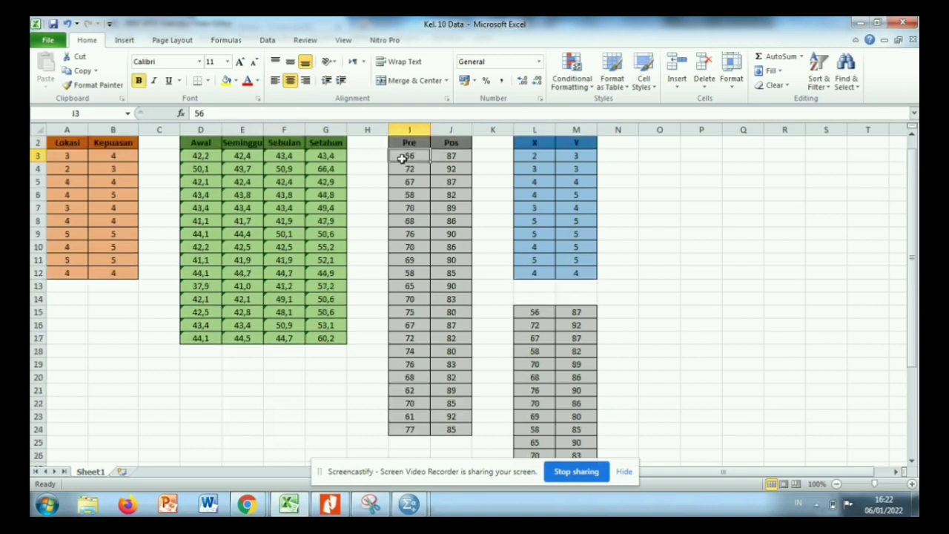
drag(455, 195, 446, 432)
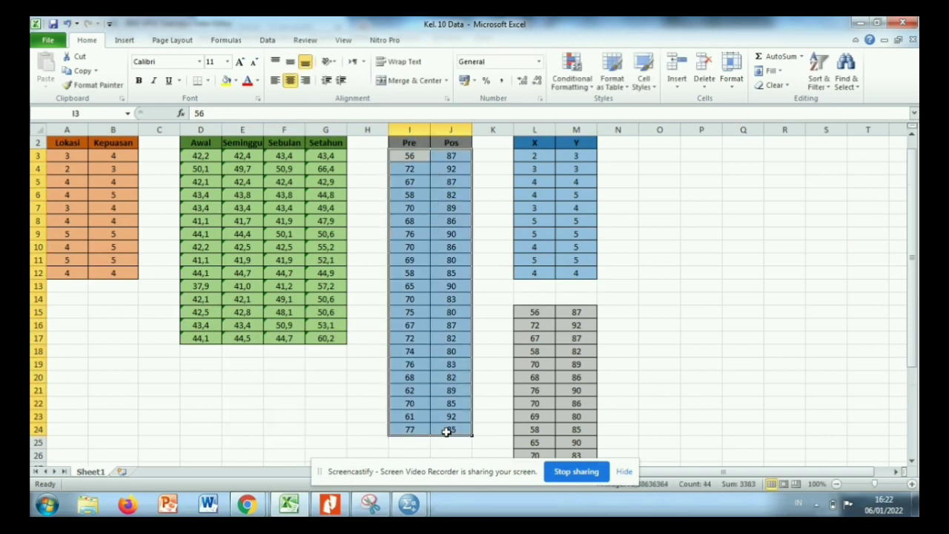
right_click(446, 433)
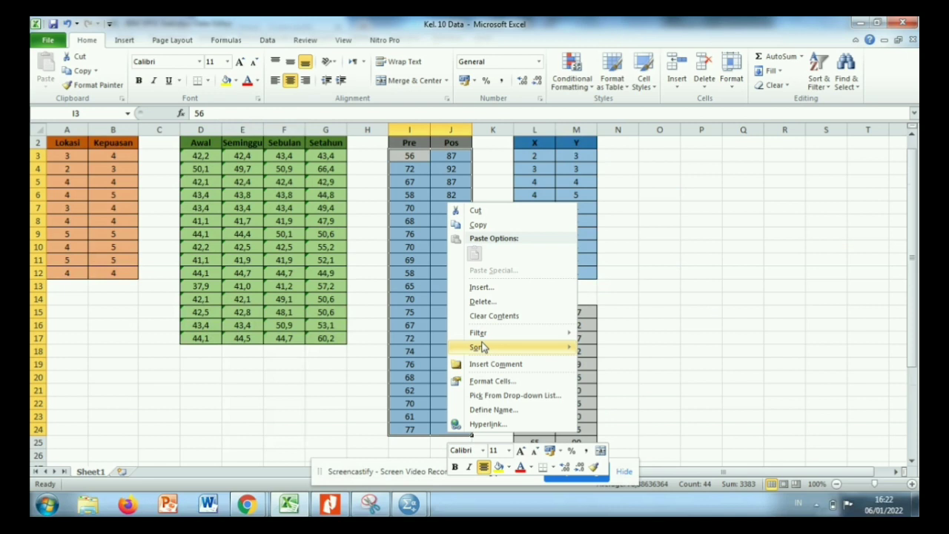
click(478, 225)
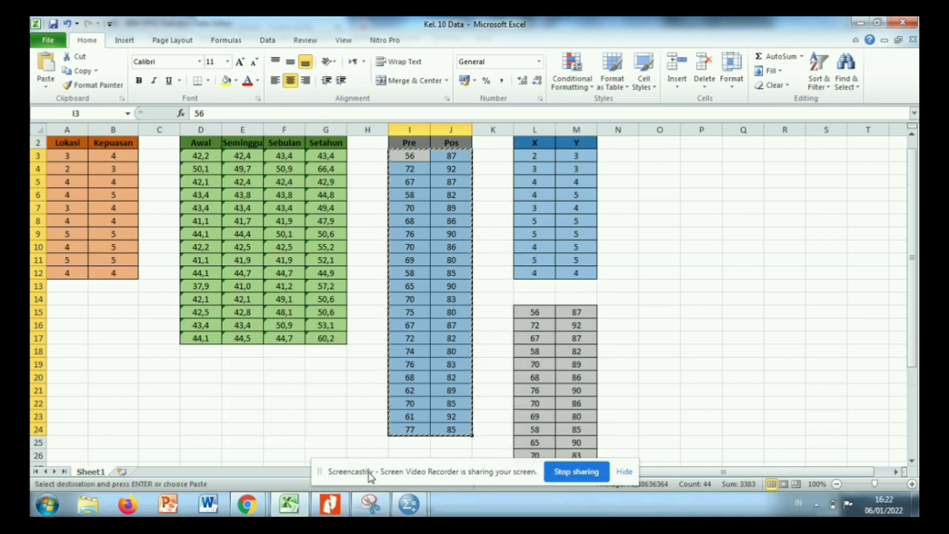
Switch to the SPSS Untitled1 dataset and paste the copied values into pre and post starting at row 13.
click(401, 506)
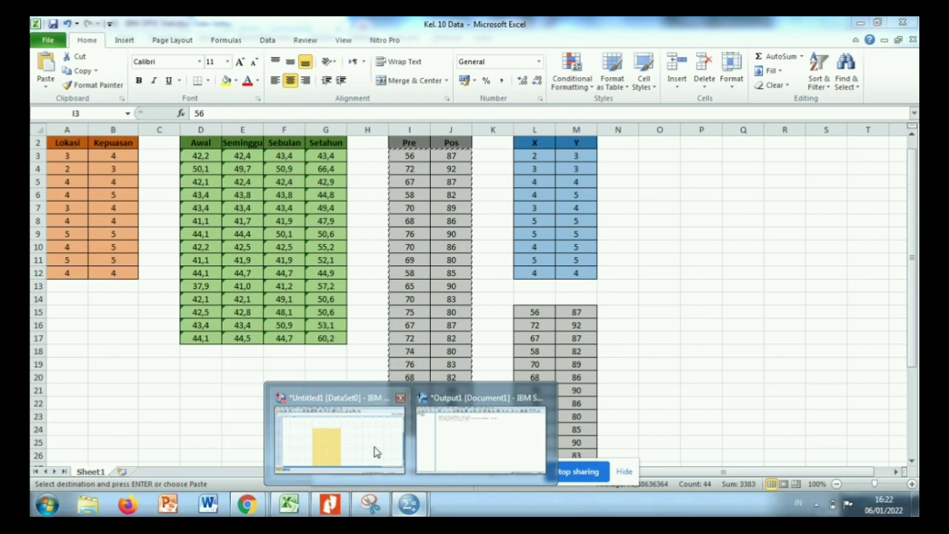
click(375, 449)
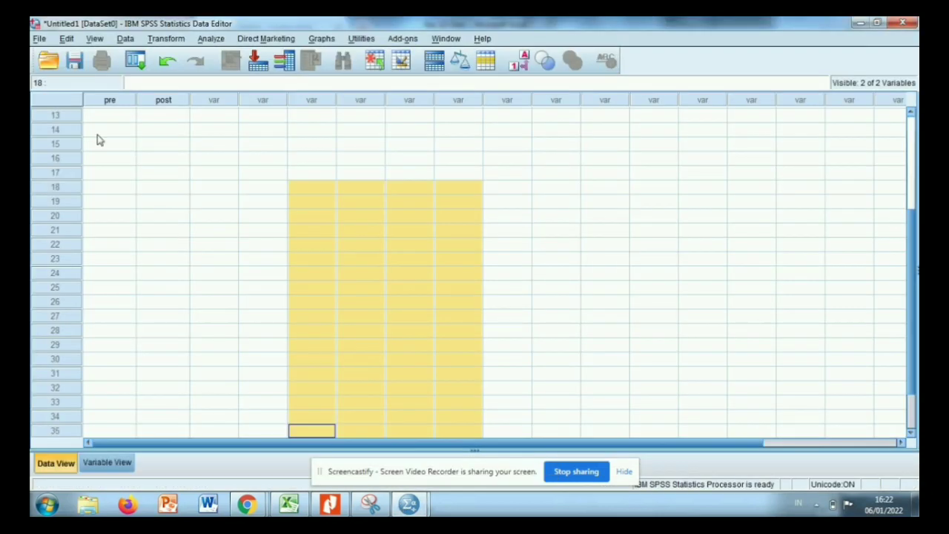
click(106, 116)
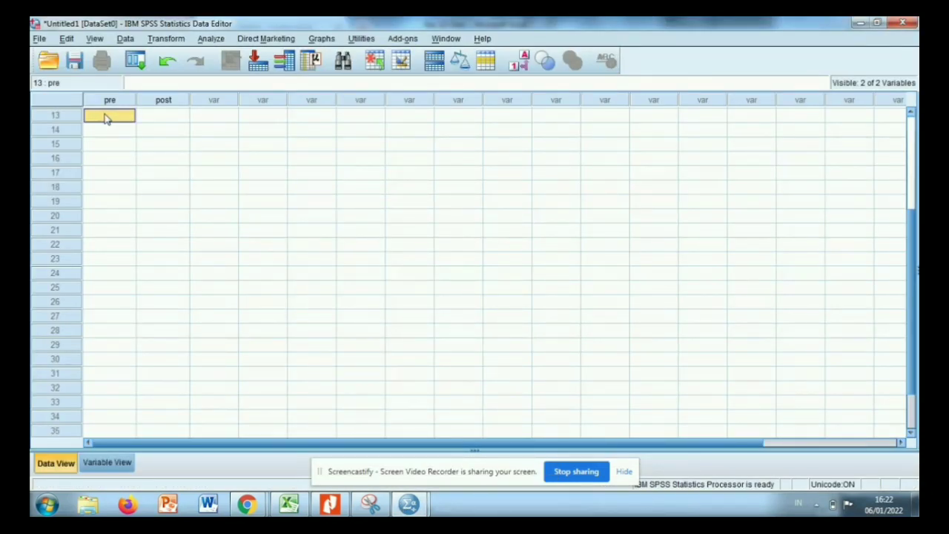
key(ctrl+v)
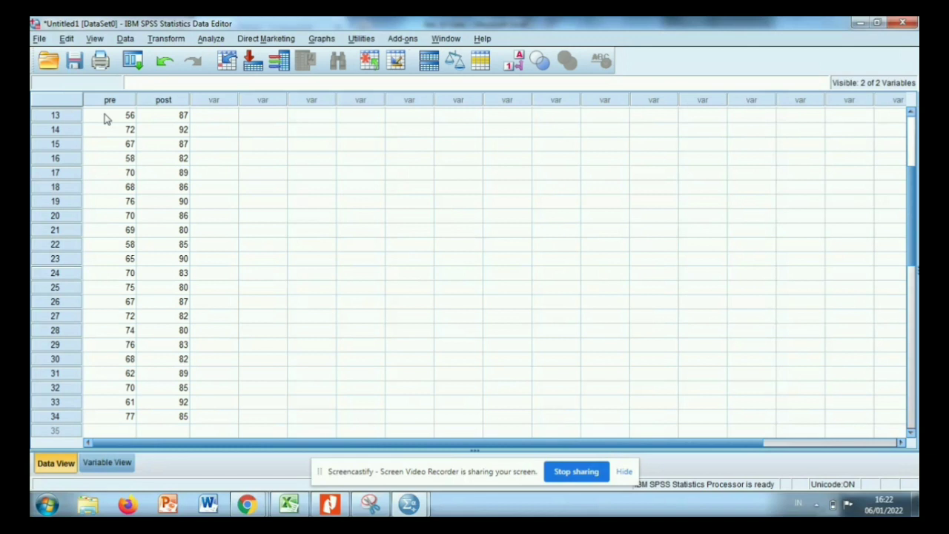
Undo the paste of the pre and post values, redo it once, and undo it again.
drag(169, 127, 211, 46)
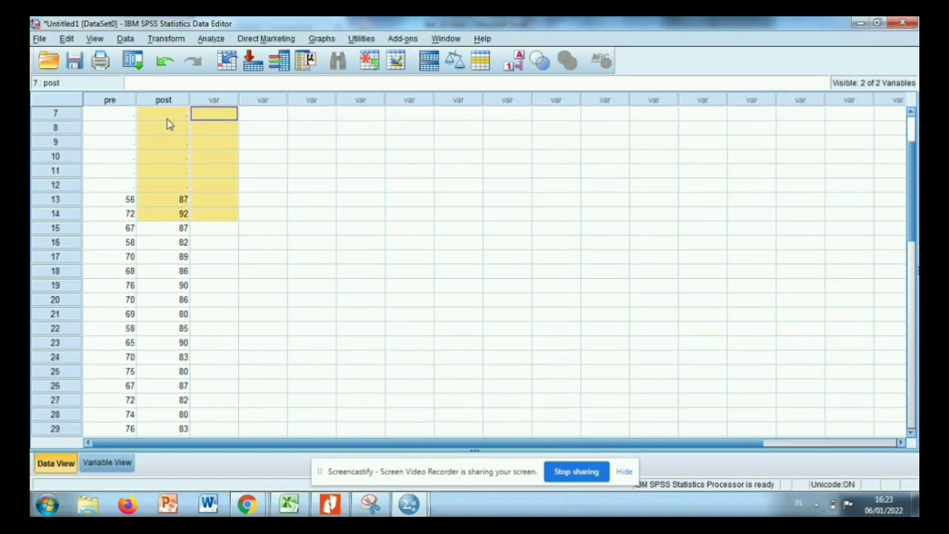
click(305, 259)
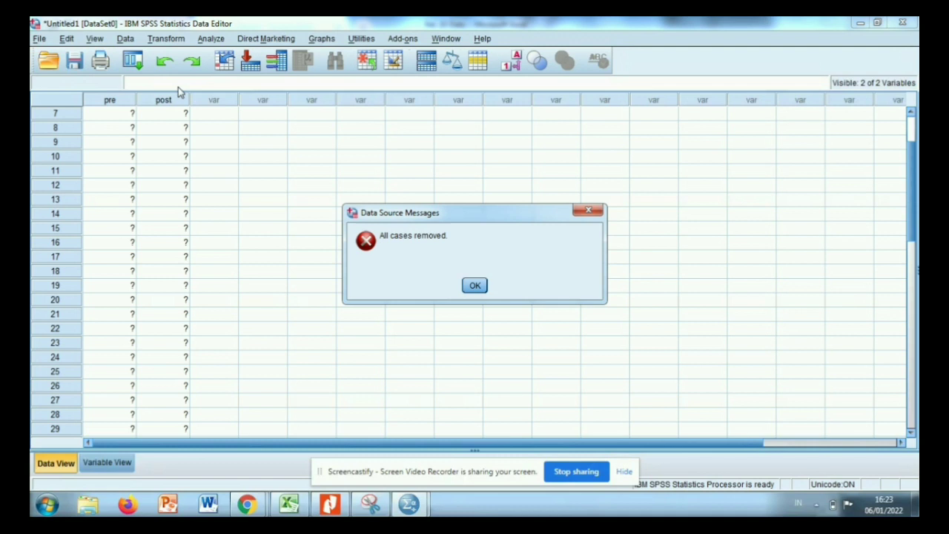
click(587, 213)
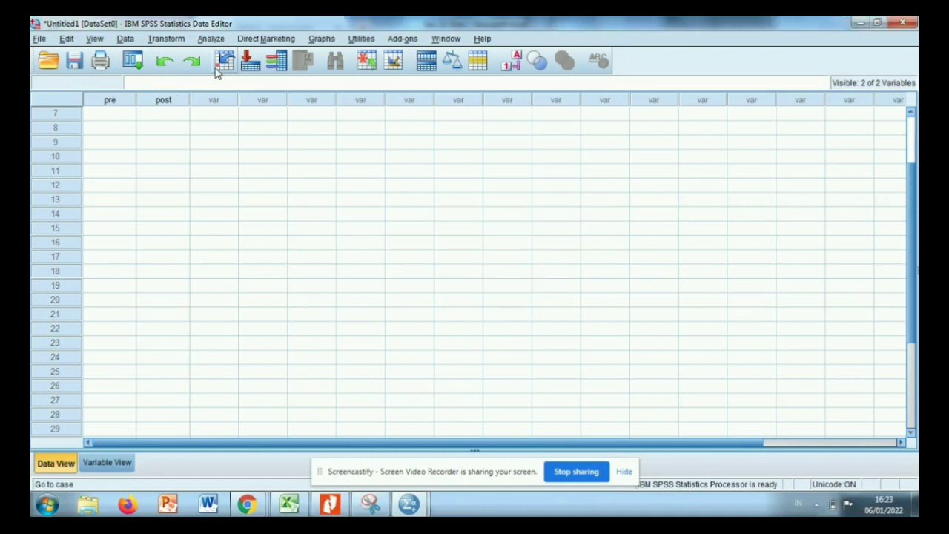
click(192, 62)
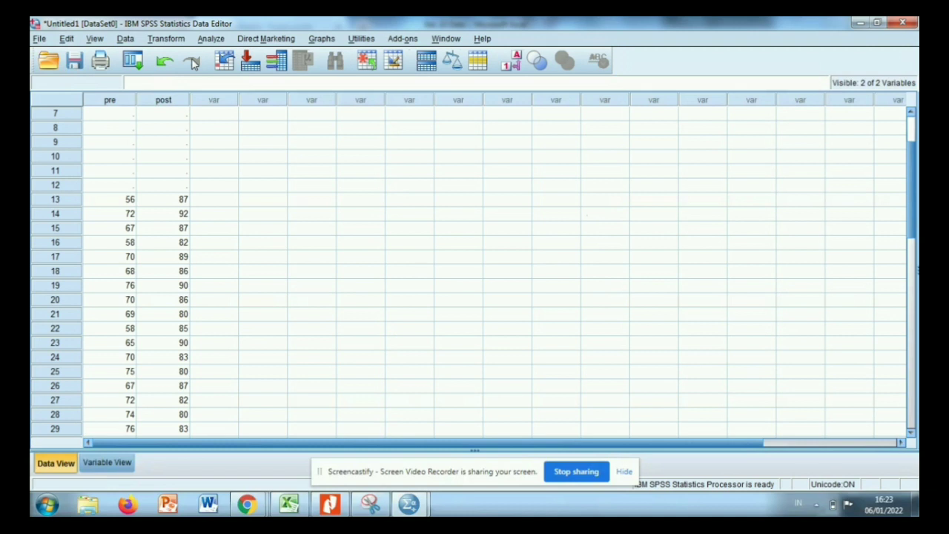
click(165, 62)
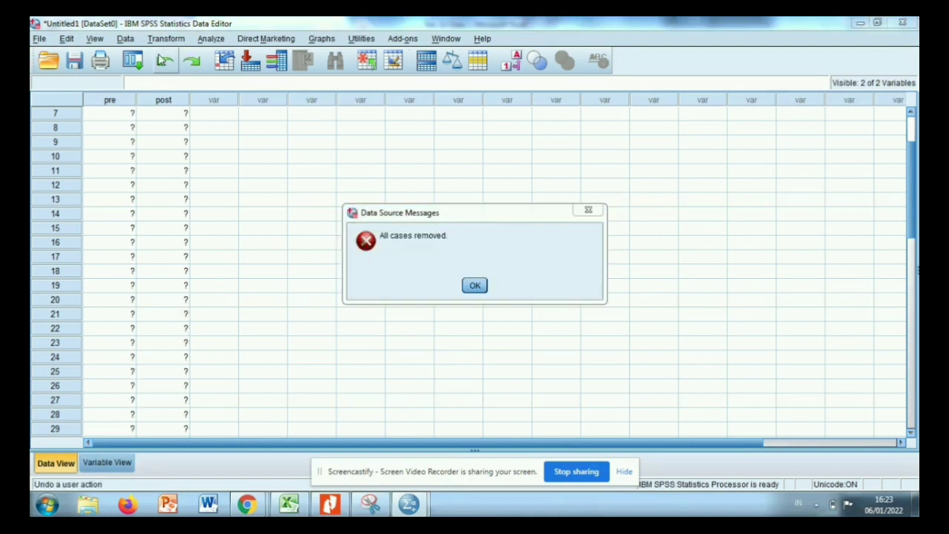
Try pasting the copied values into pre and post starting at row 7, and undo the paste.
click(475, 286)
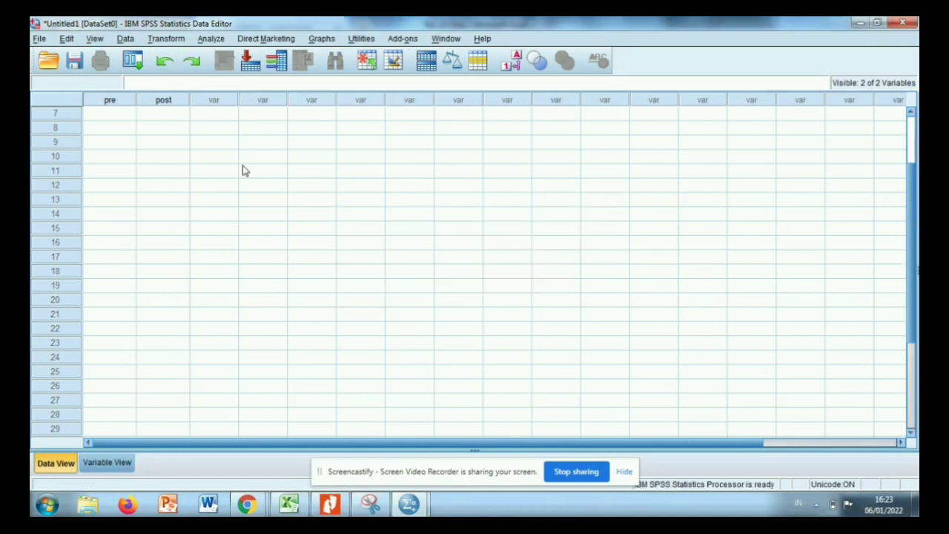
click(121, 115)
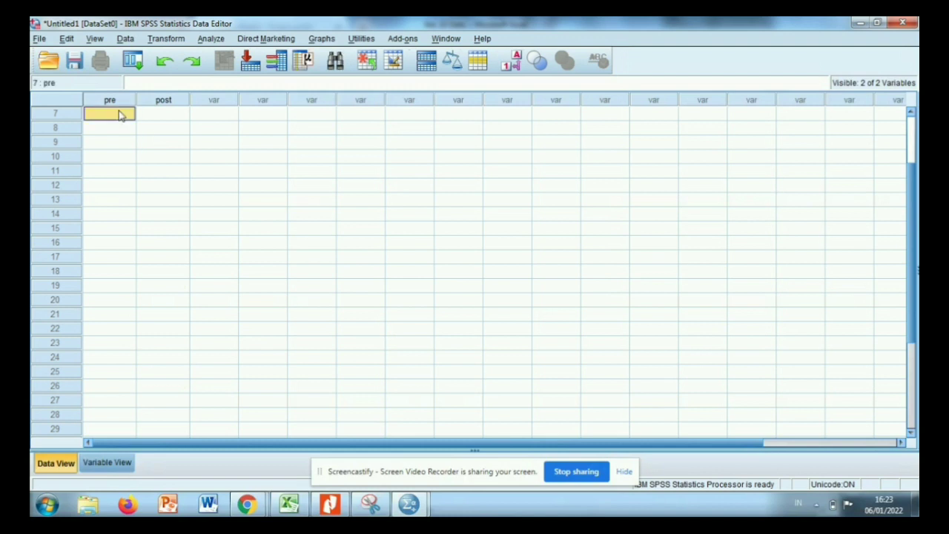
key(ctrl+v)
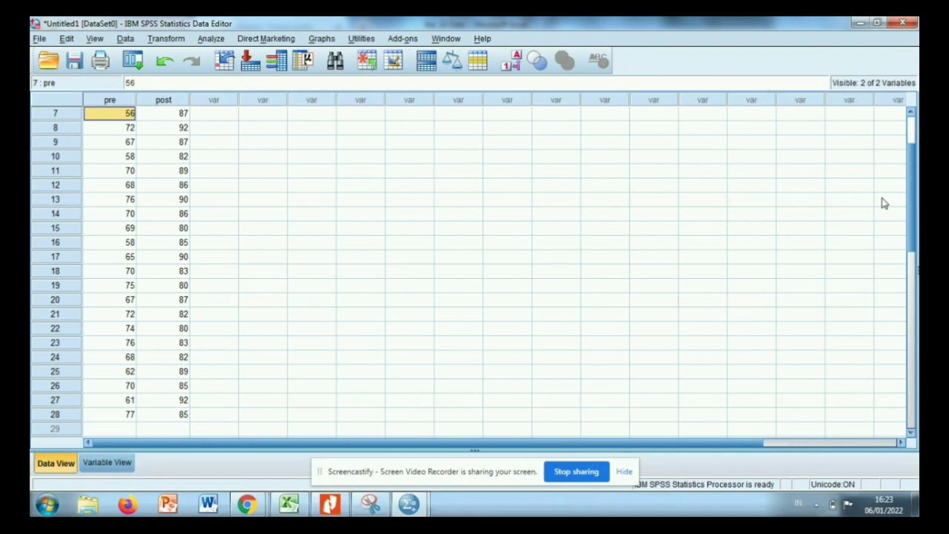
drag(910, 203, 910, 161)
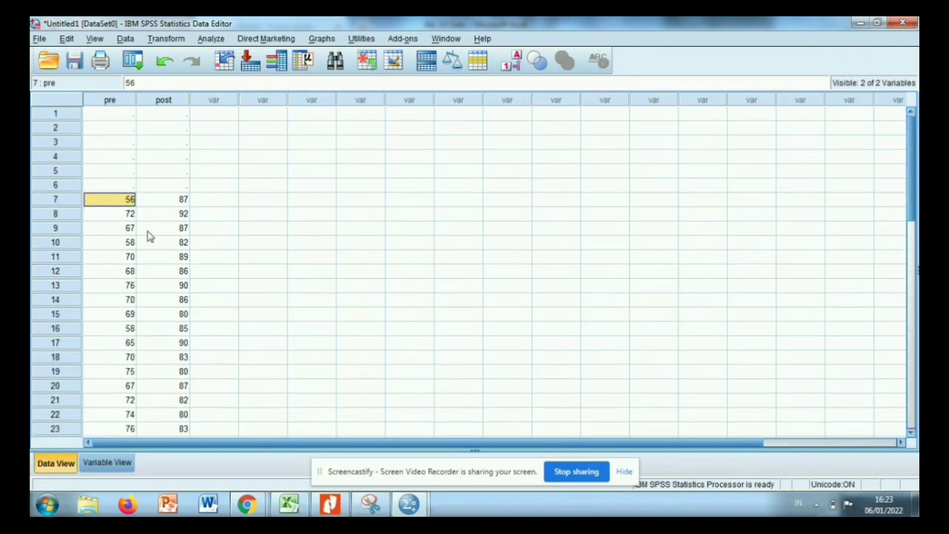
click(164, 62)
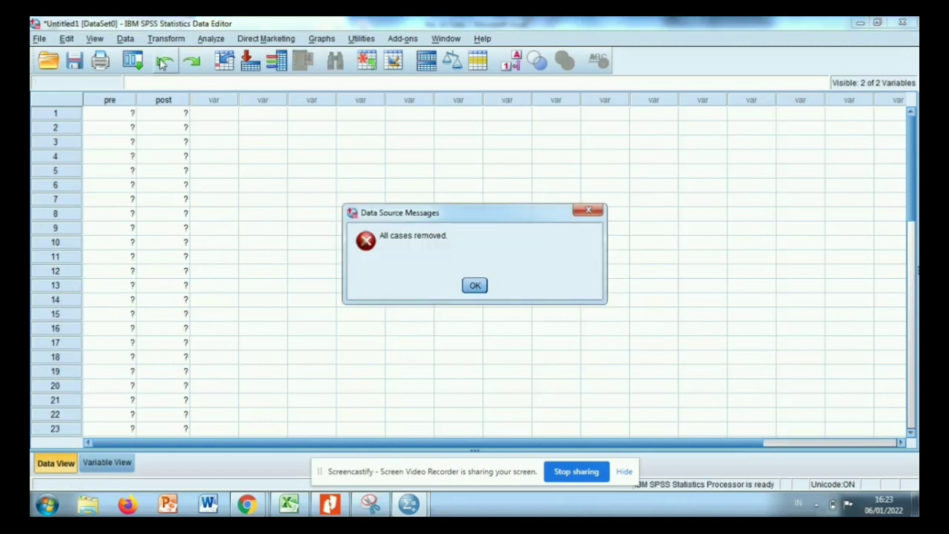
click(475, 288)
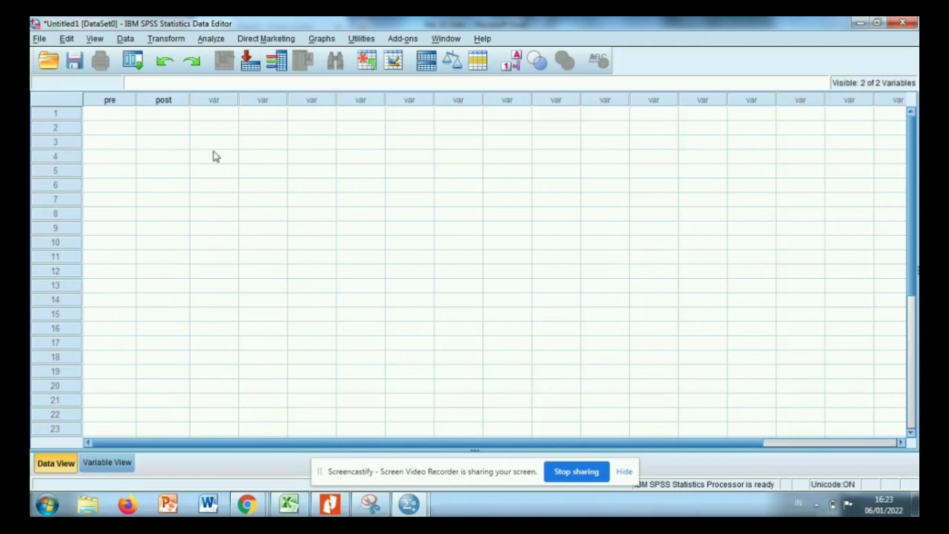
Paste the copied values into pre and post starting at row 1.
click(122, 113)
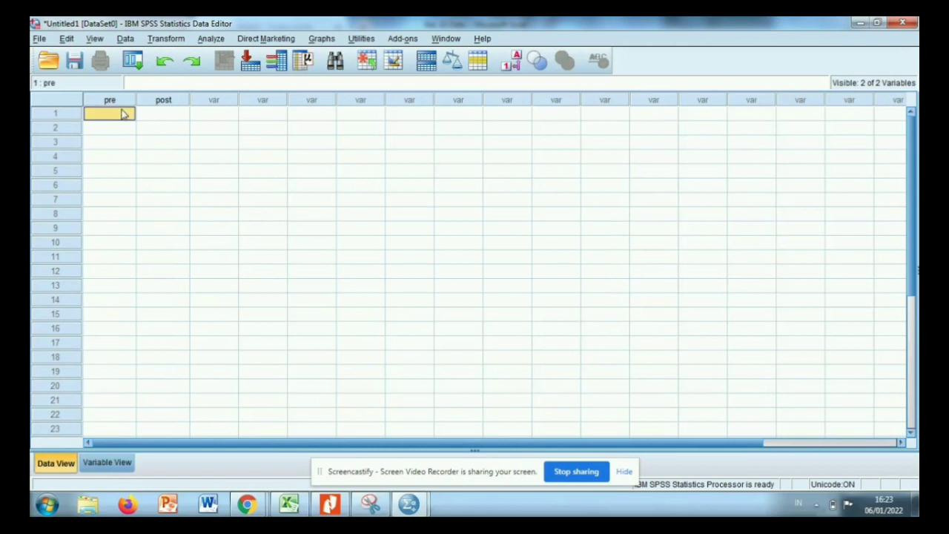
key(ctrl+v)
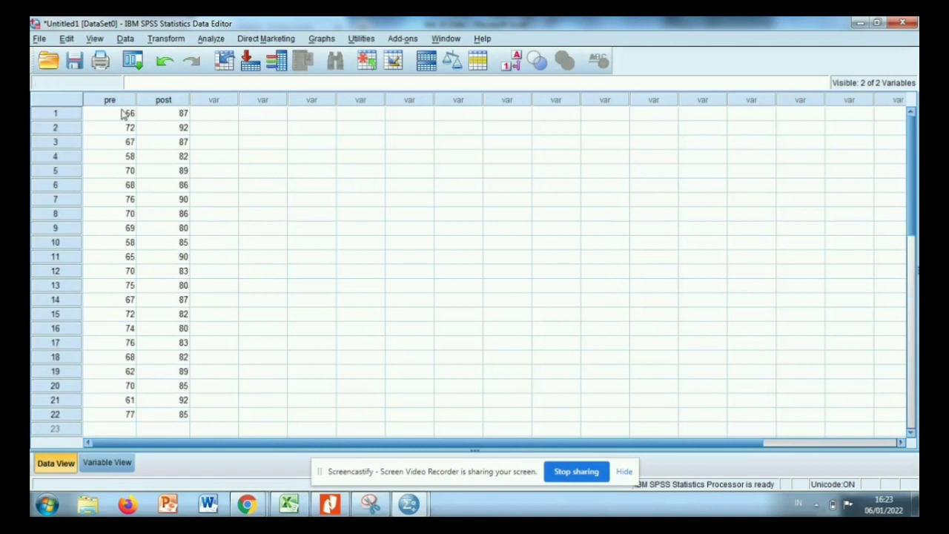
click(124, 112)
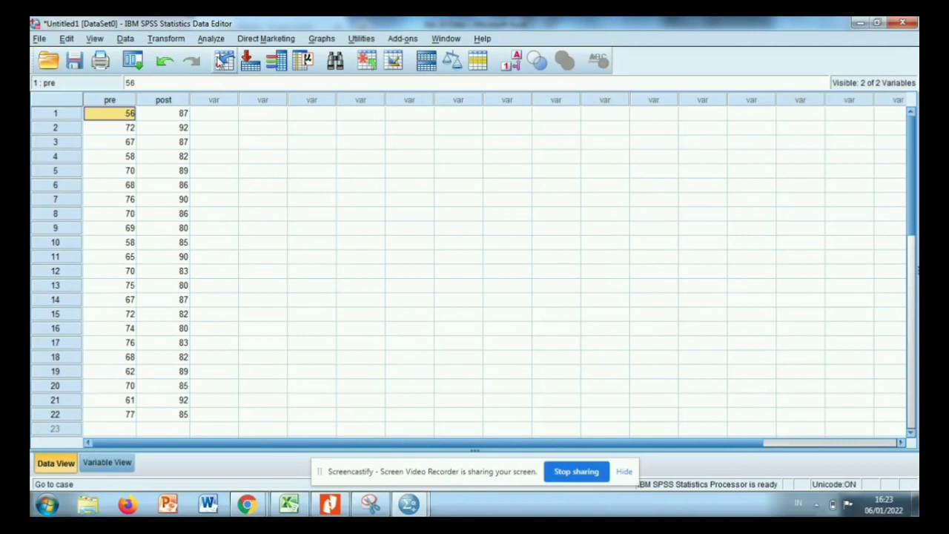
Run the legacy two-related-samples nonparametric test with the Wilcoxon type, pairing pre test with post test.
click(212, 40)
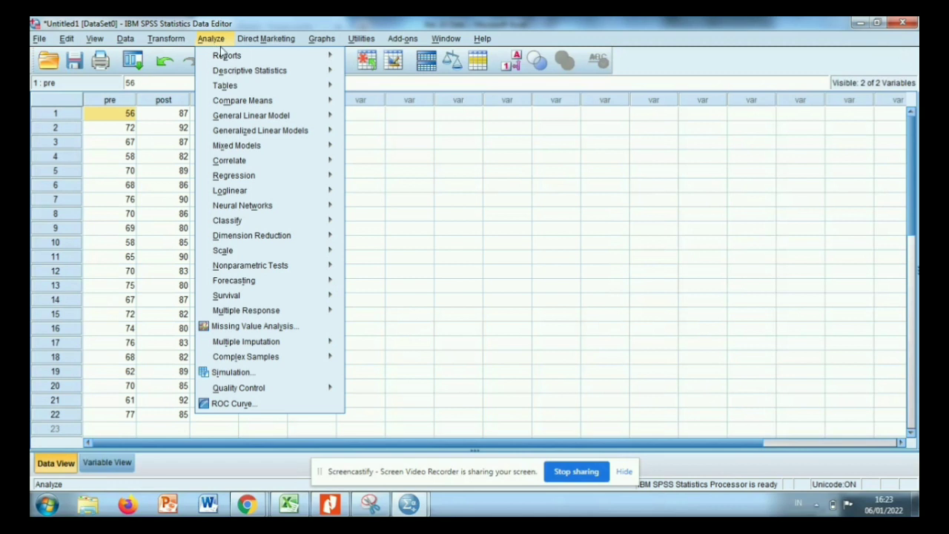
mouse_move(234, 268)
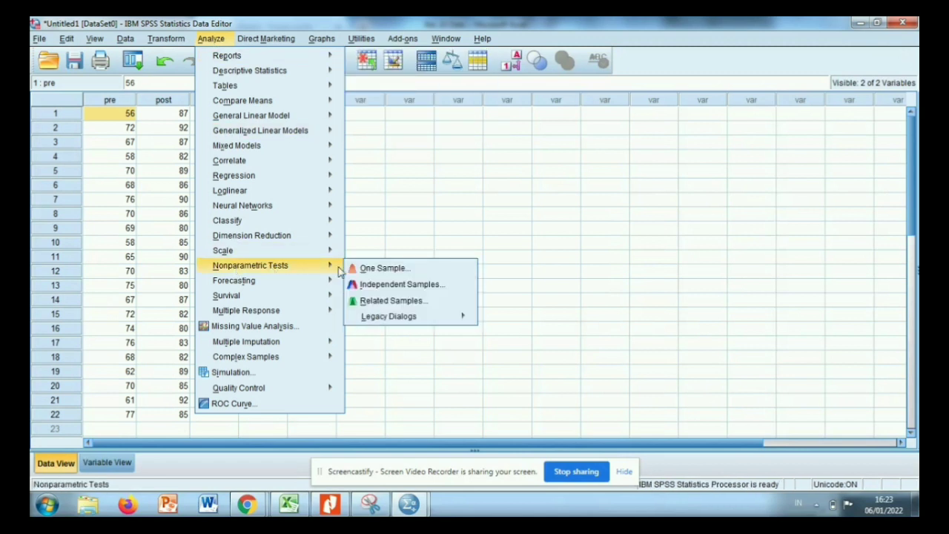
mouse_move(370, 317)
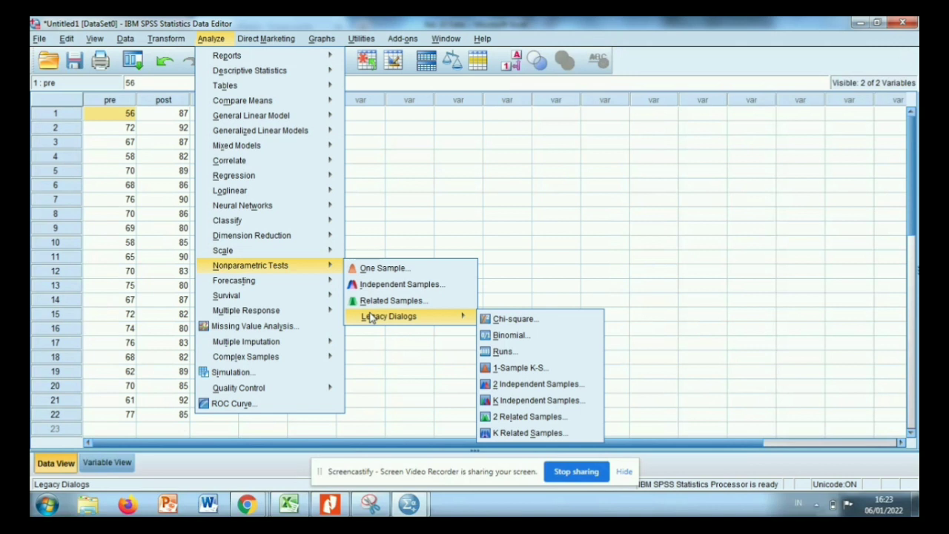
click(535, 414)
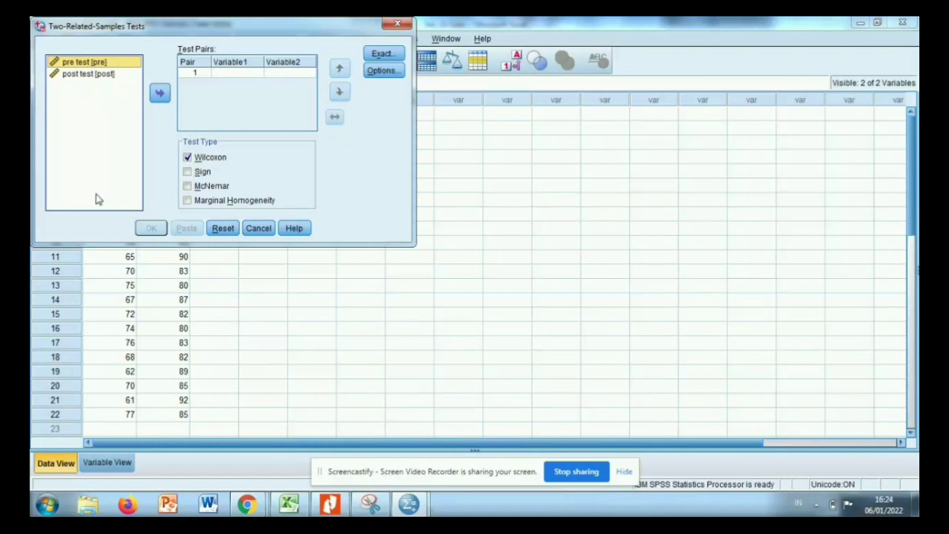
click(157, 98)
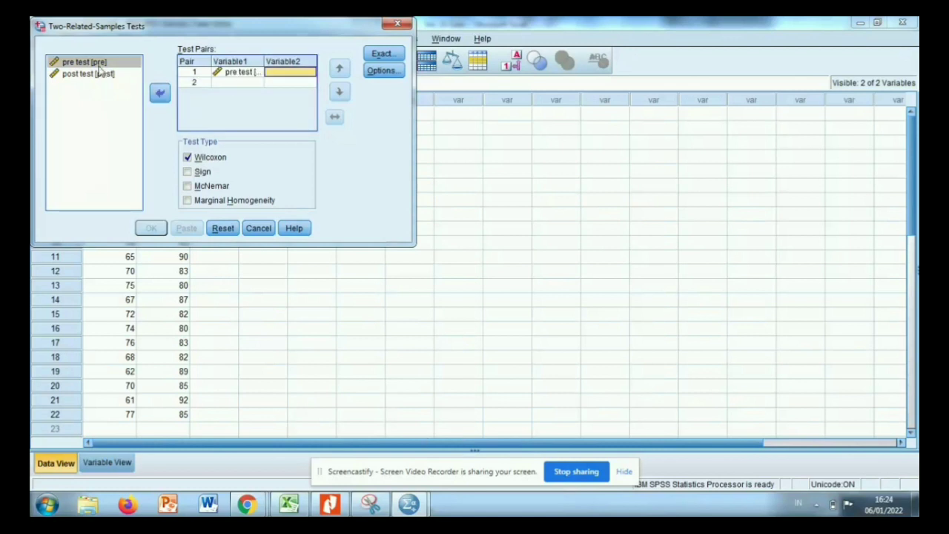
click(98, 74)
click(158, 97)
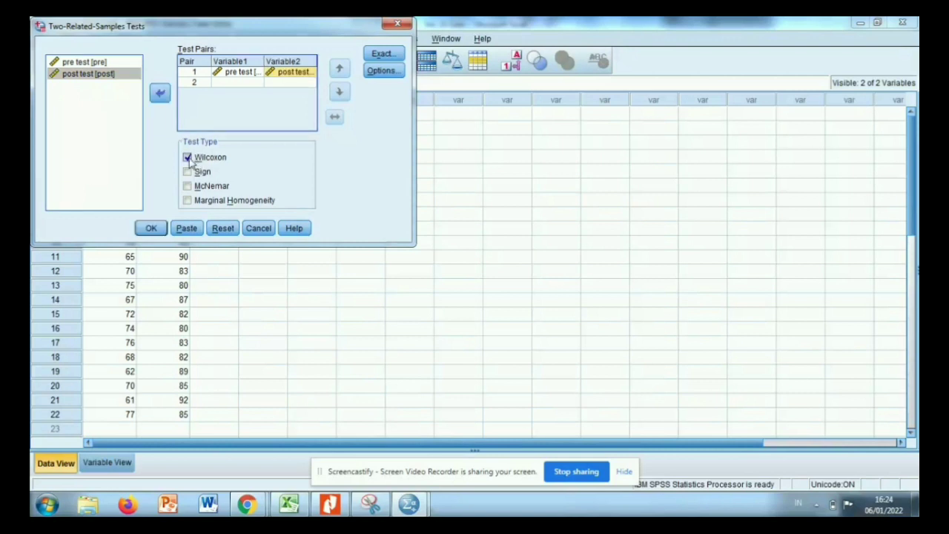
click(151, 229)
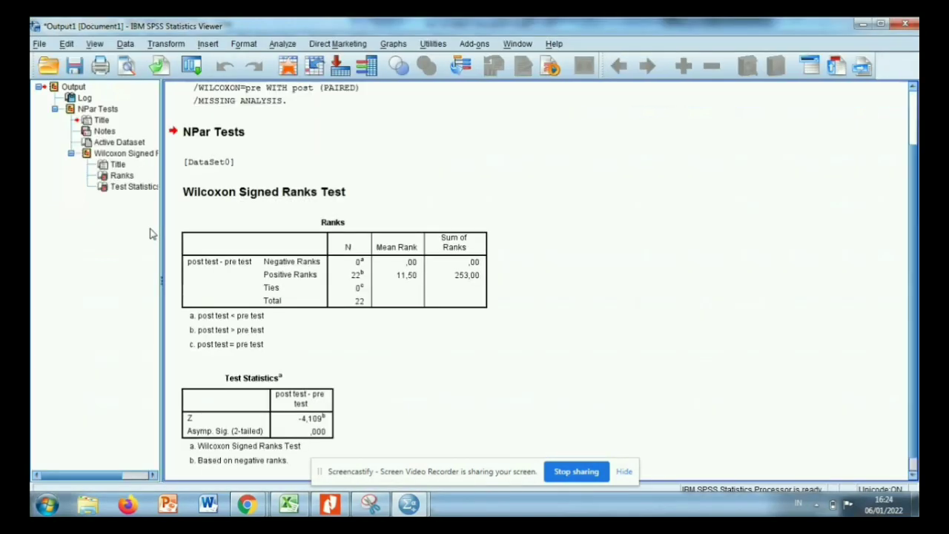
Return from the output to the Untitled1 dataset and create a new empty dataset.
click(208, 245)
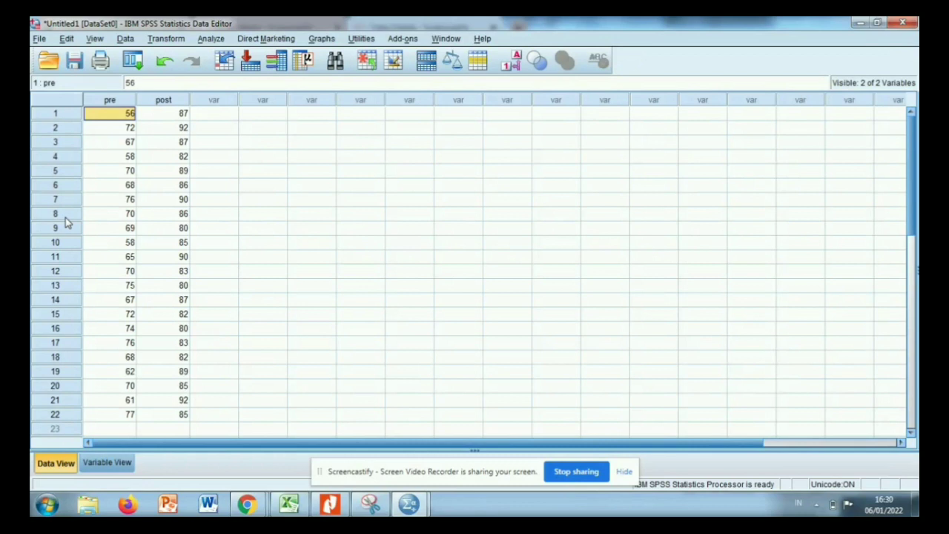
click(39, 40)
mouse_move(146, 63)
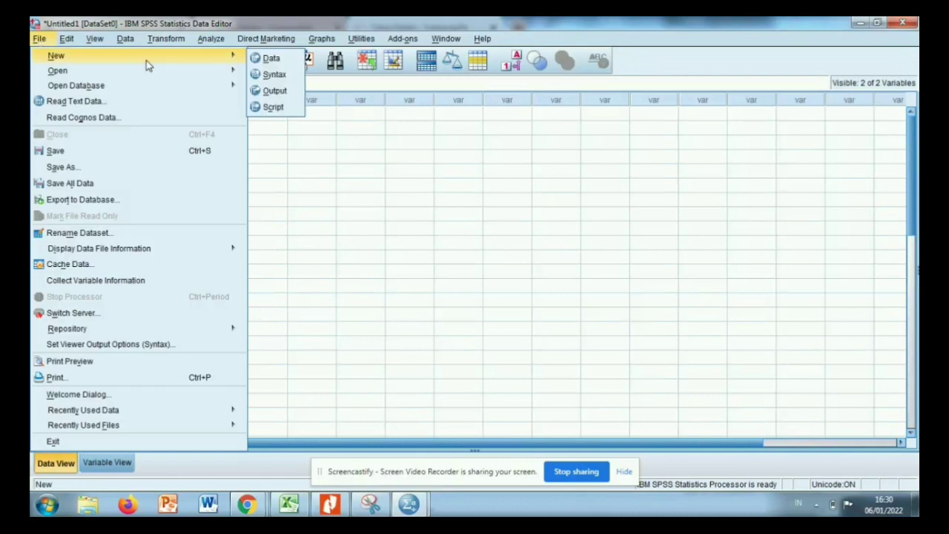
click(270, 58)
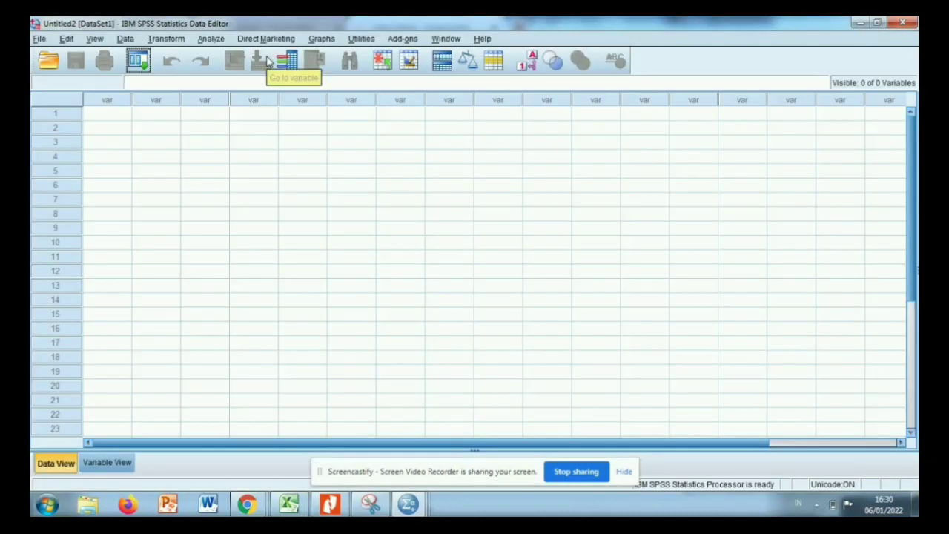
Define two variables named X and Y in the new dataset.
click(105, 118)
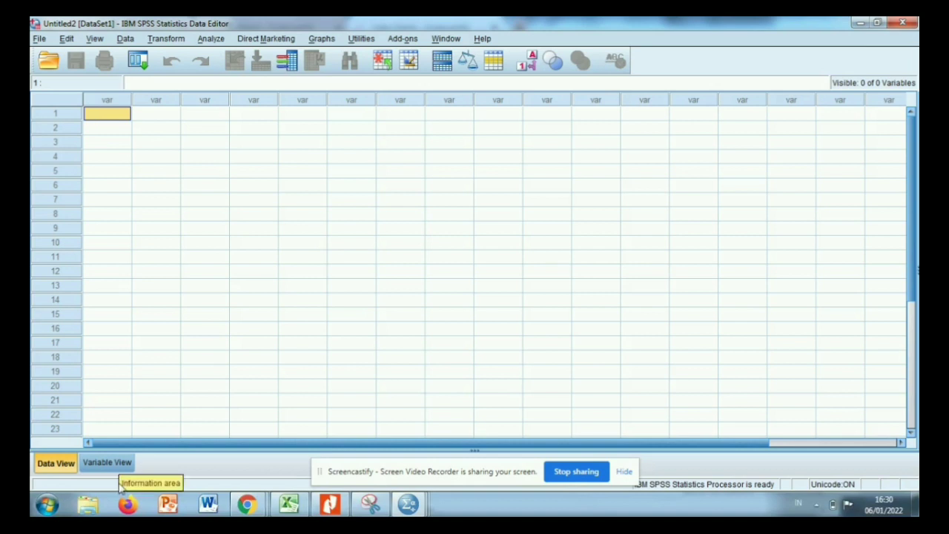
click(105, 464)
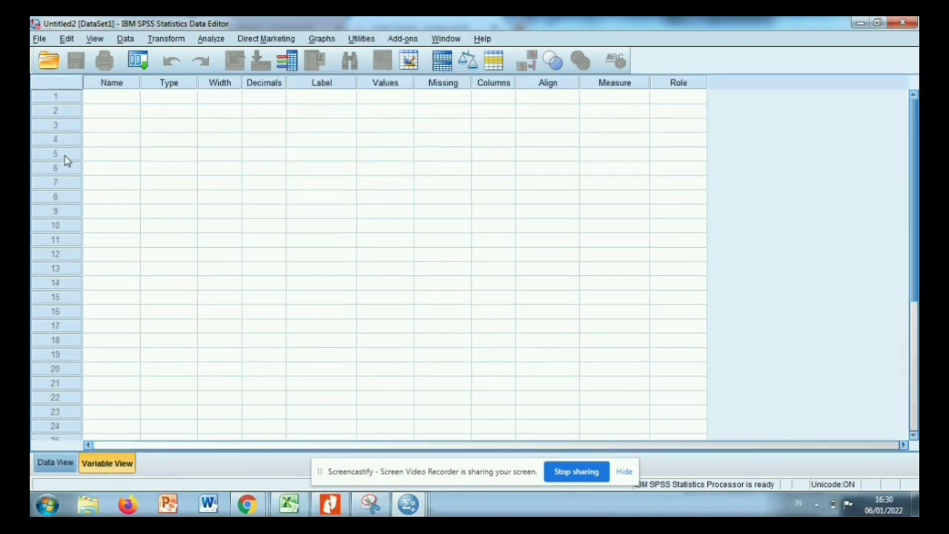
click(114, 98)
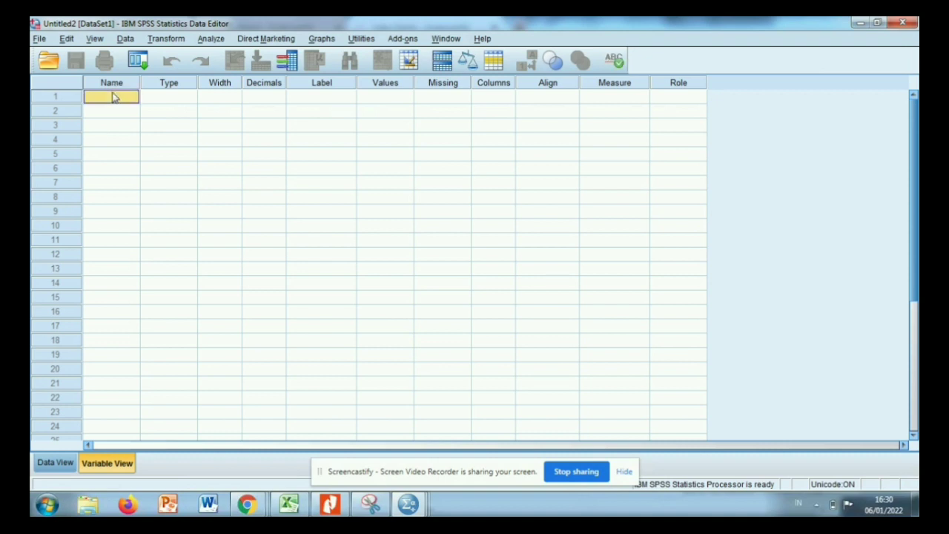
click(113, 94)
text(z)
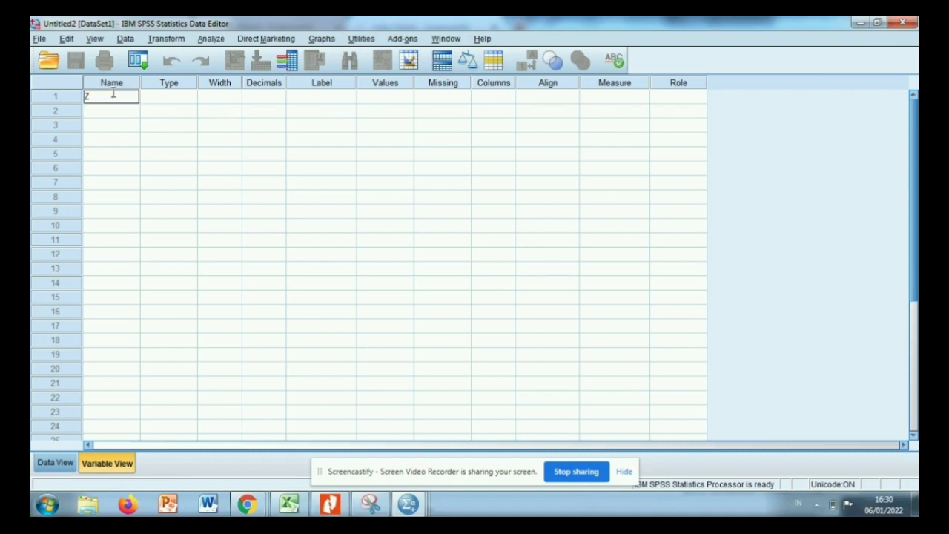
key(BackSpace)
text(x)
click(95, 111)
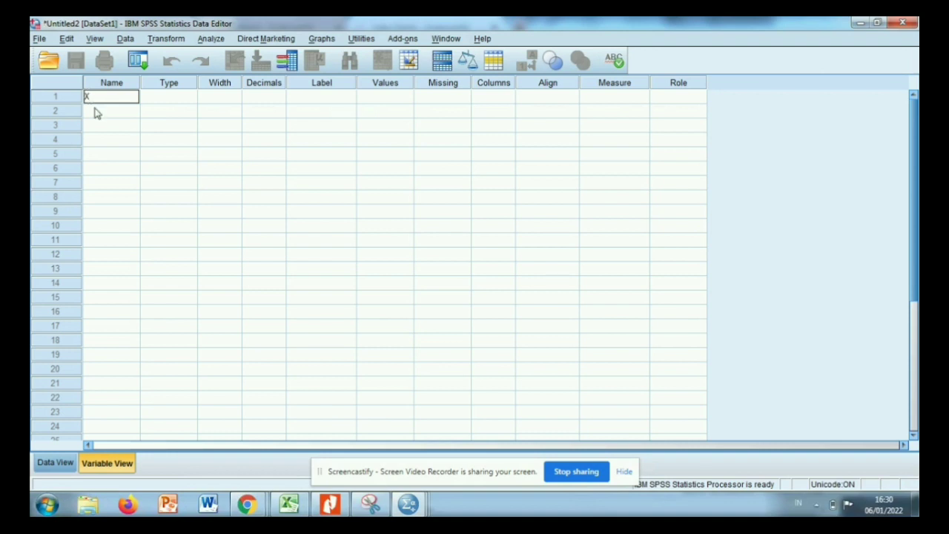
text(Y)
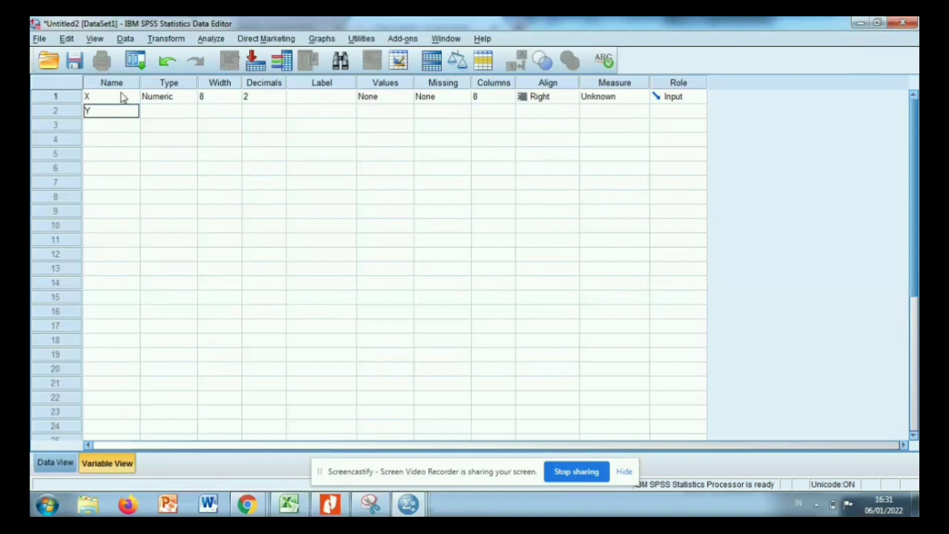
Label variable X as KUALITAS PRODUK and variable Y as KEPUASAN KONSUMEN, and return to the data sheet.
click(261, 97)
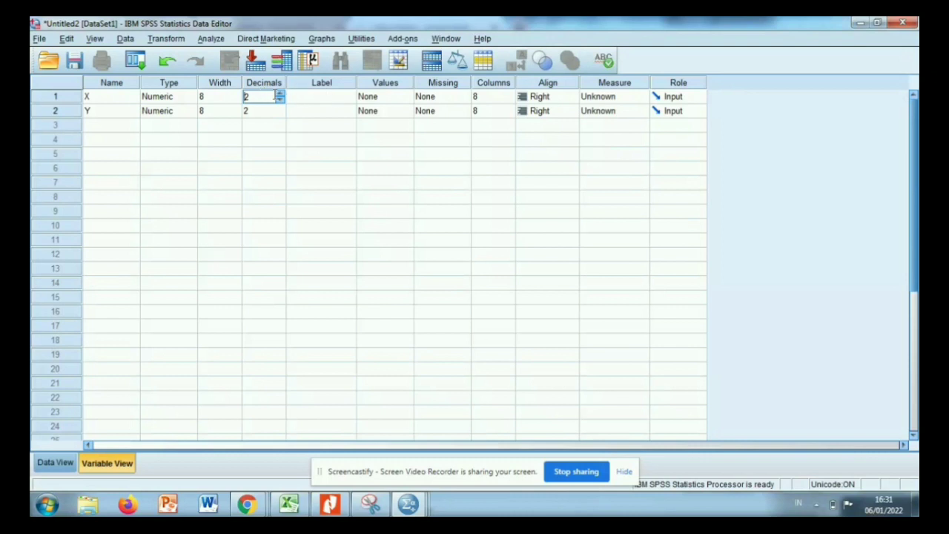
click(307, 103)
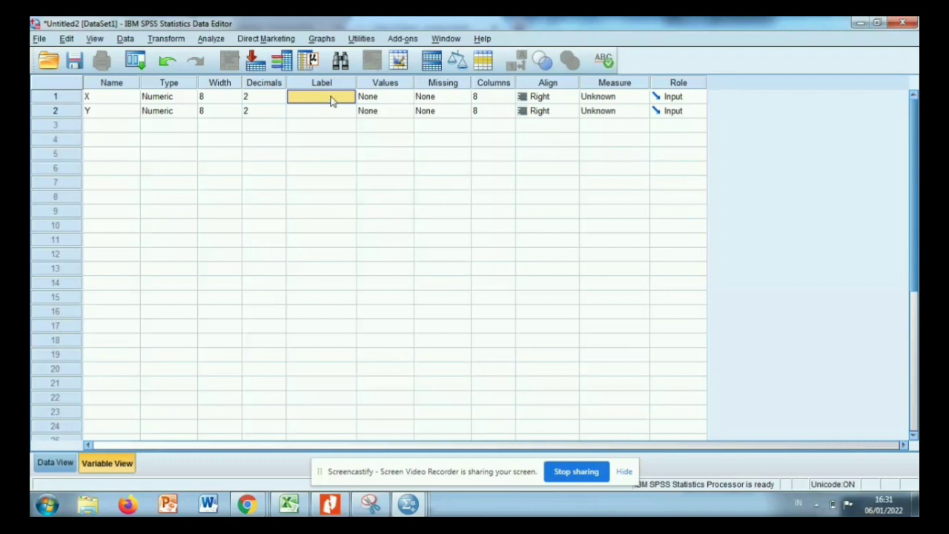
text(KUALITAS PRODUK)
click(325, 111)
text(KE)
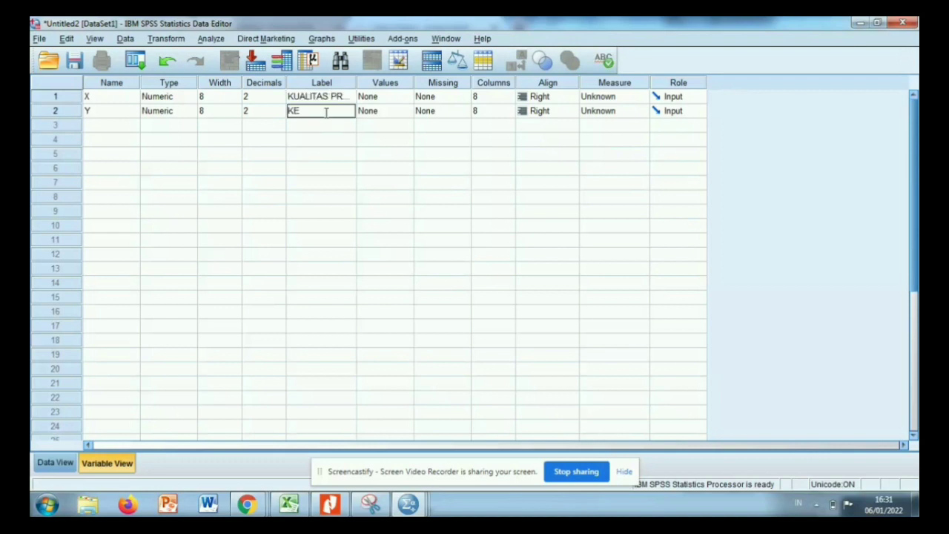
text(PUASA)
text(N KONS)
text(UMEN)
click(63, 463)
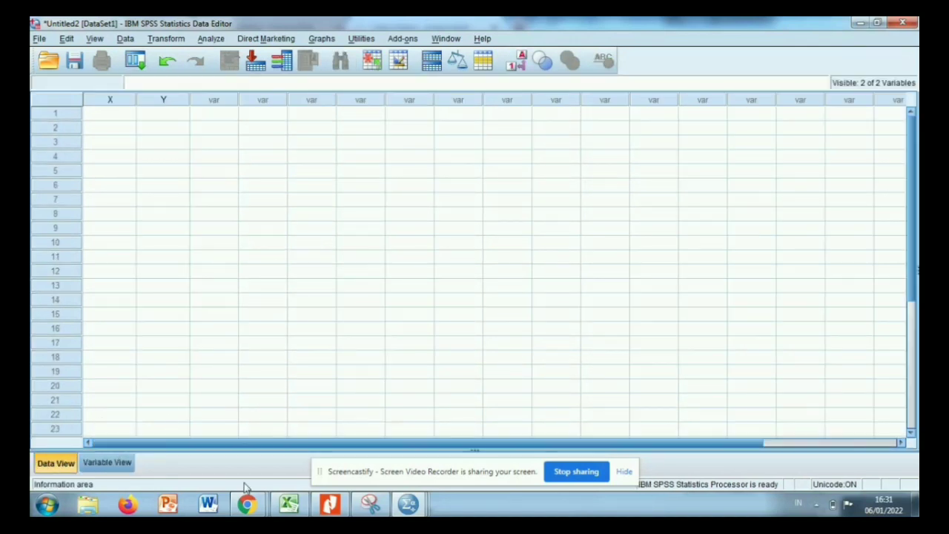
Switch to Excel and copy the Uji Spearman X and Y values in L3:M12.
click(289, 504)
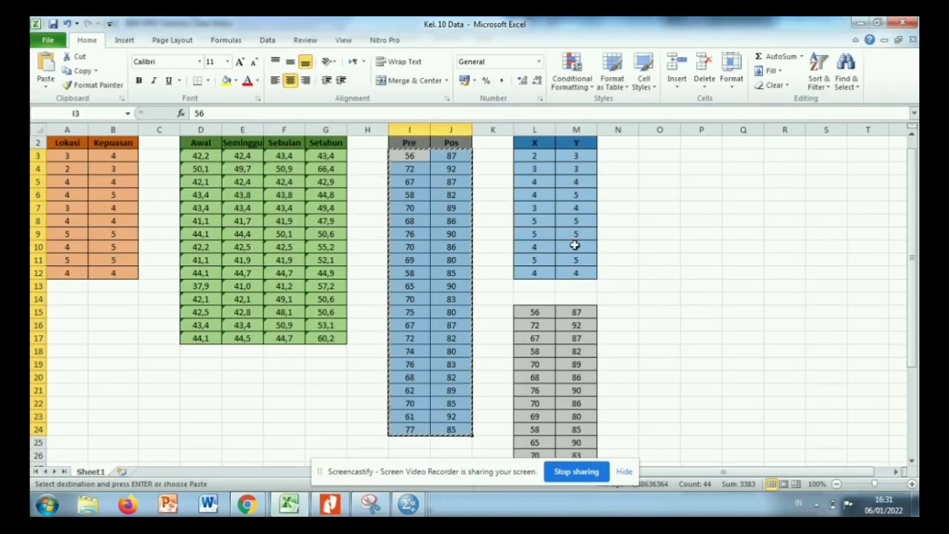
key(Up)
key(Up)
drag(538, 171, 571, 286)
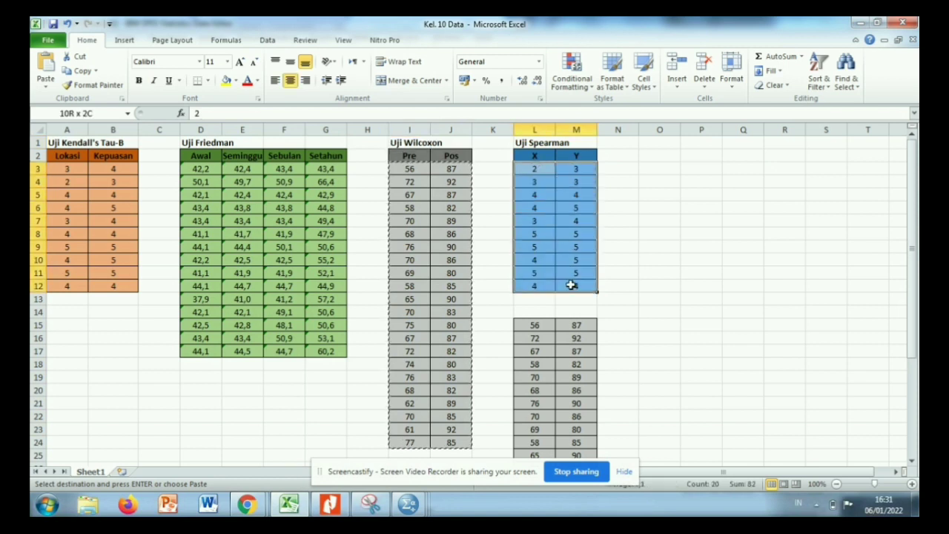
right_click(571, 286)
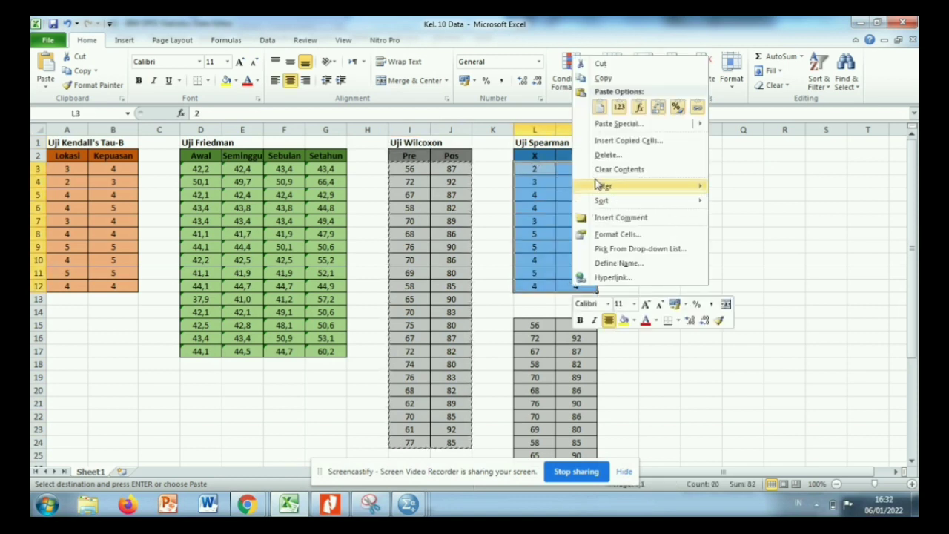
click(604, 79)
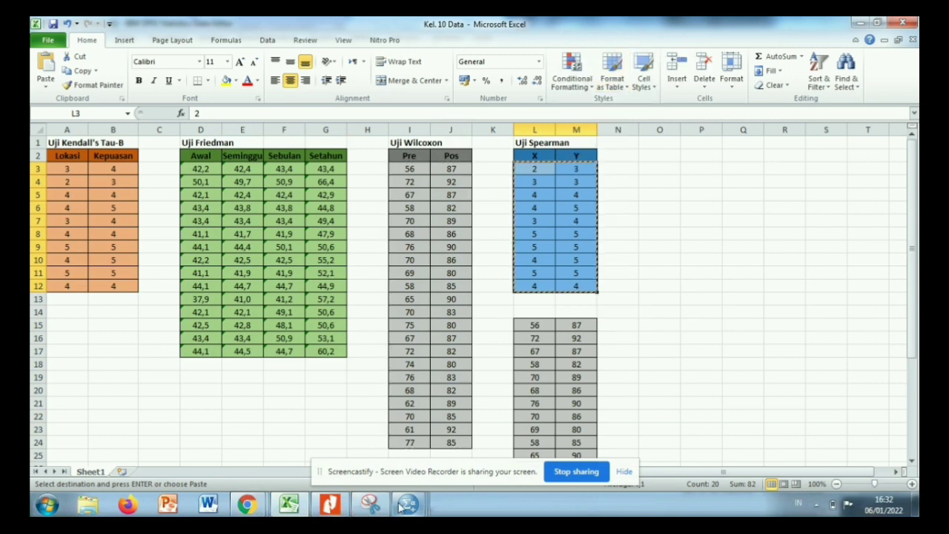
mouse_move(407, 504)
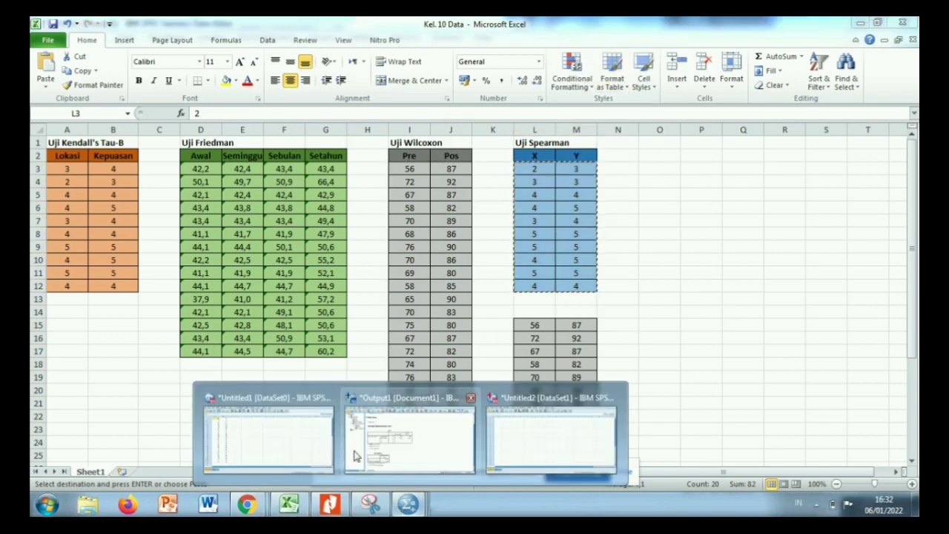
Switch to the Untitled2 dataset in SPSS and paste the copied values into X and Y starting at row 1.
click(495, 439)
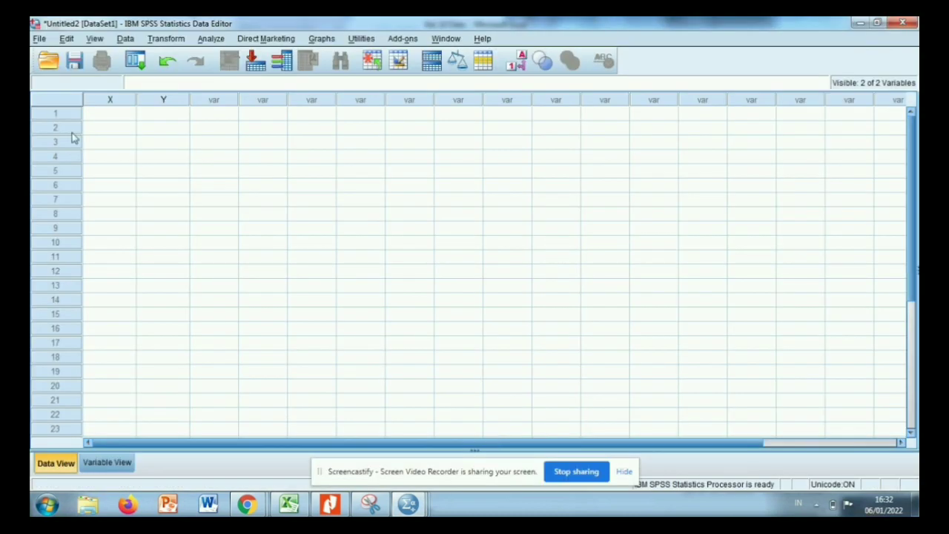
click(104, 119)
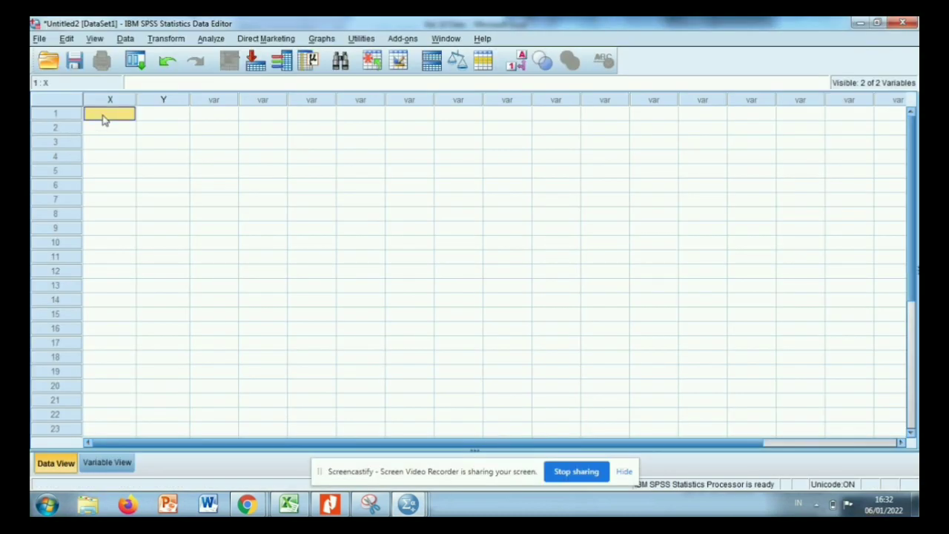
key(ctrl+v)
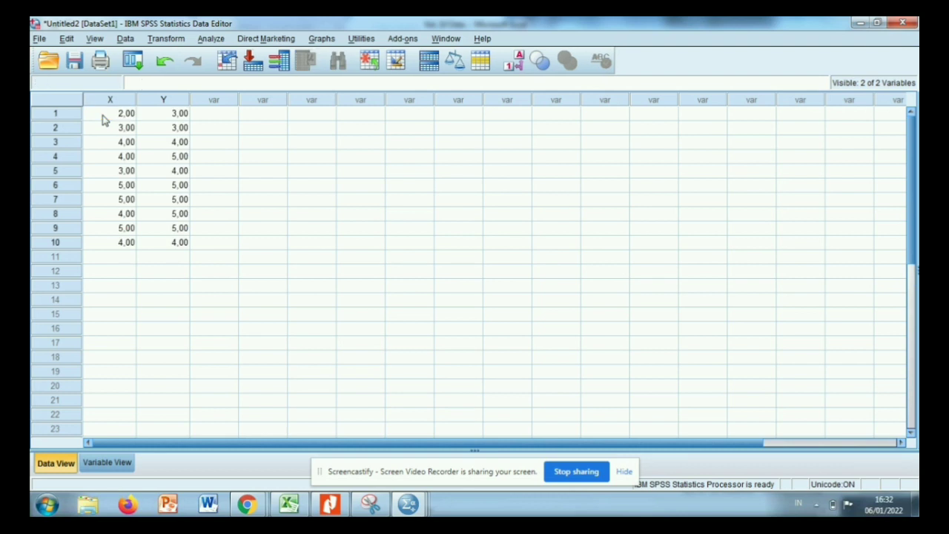
click(105, 117)
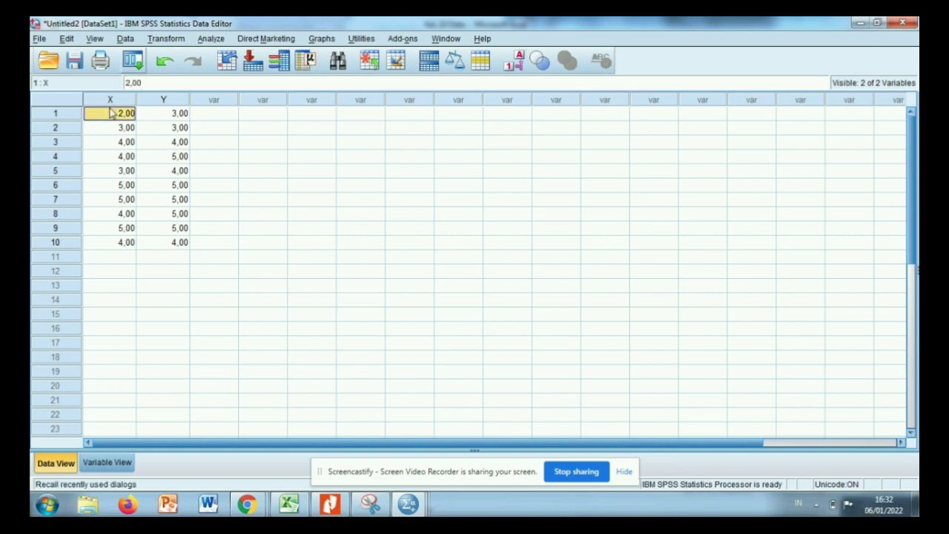
Set up a Bivariate Correlations analysis with KUALITAS PRODUK and KEPUASAN KONSUMEN as the variables.
click(211, 38)
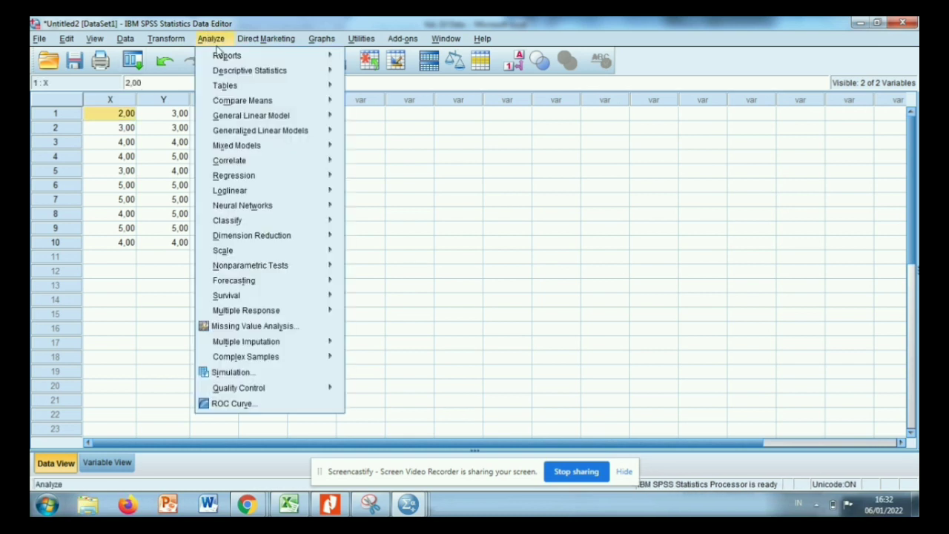
mouse_move(230, 152)
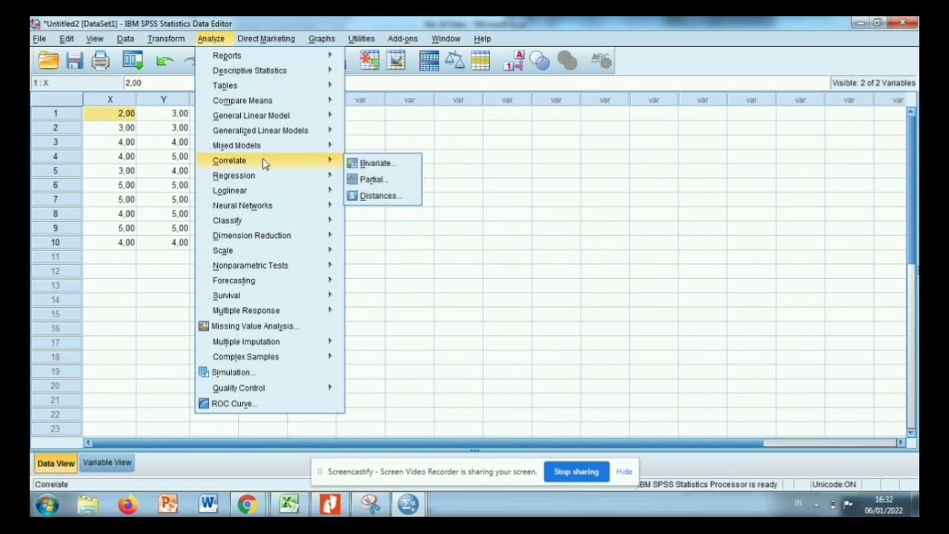
mouse_move(332, 160)
click(371, 164)
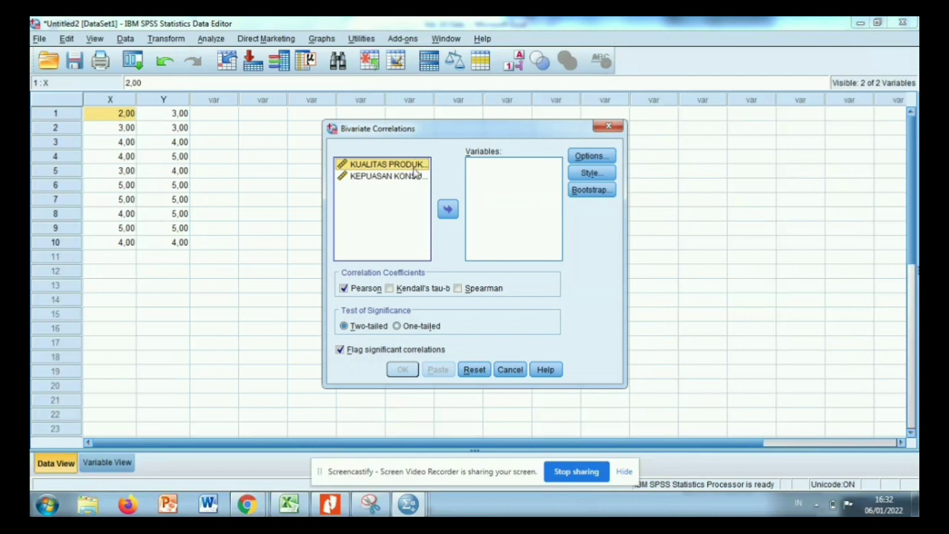
click(447, 212)
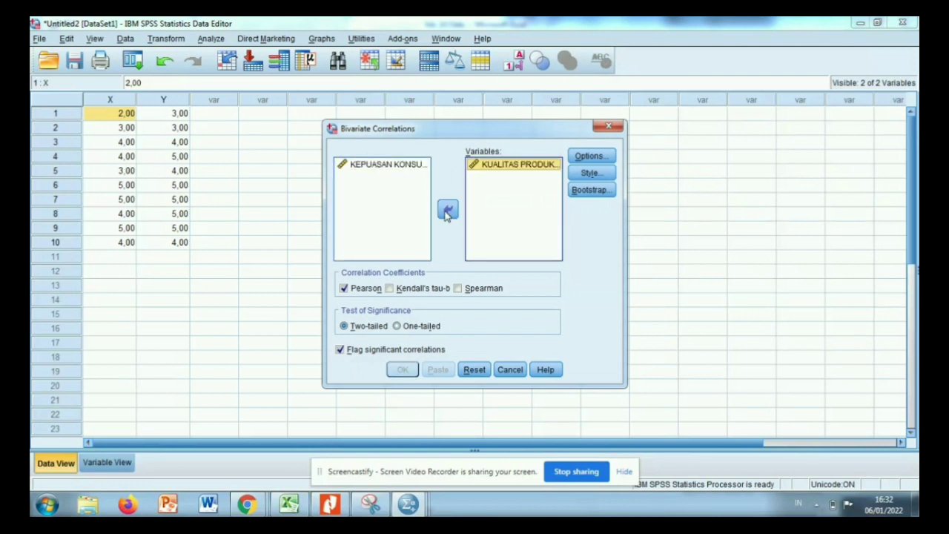
click(408, 169)
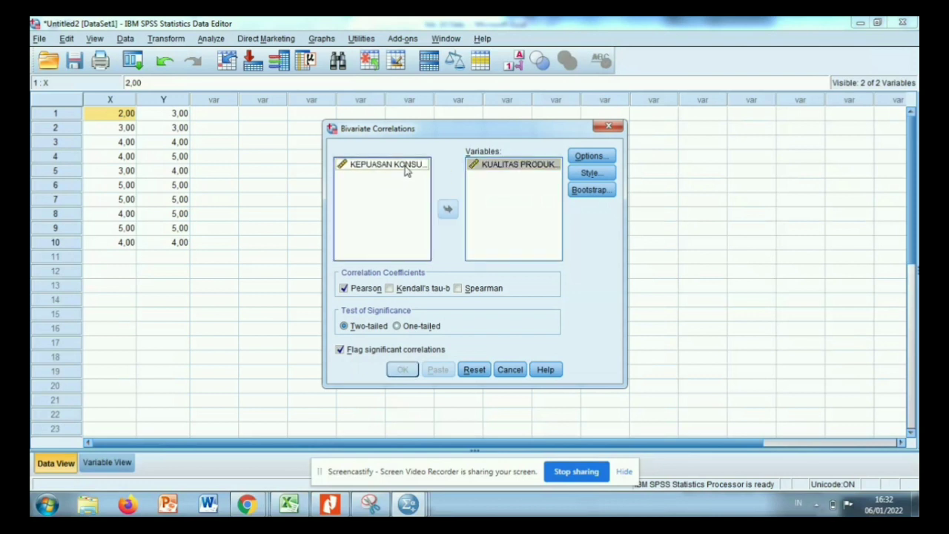
click(447, 211)
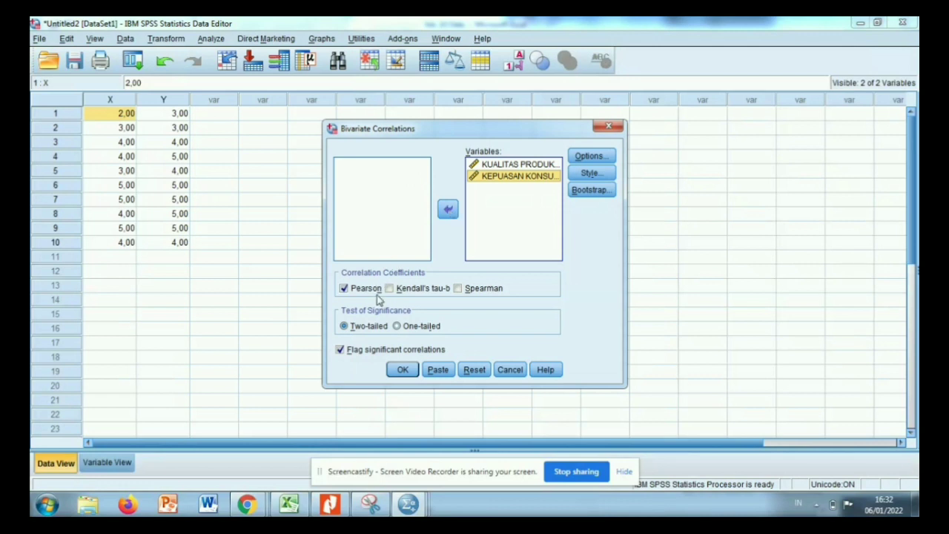
Choose Spearman instead of Pearson as the coefficient, keep pairwise exclusion of missing values, and run the correlation.
click(457, 288)
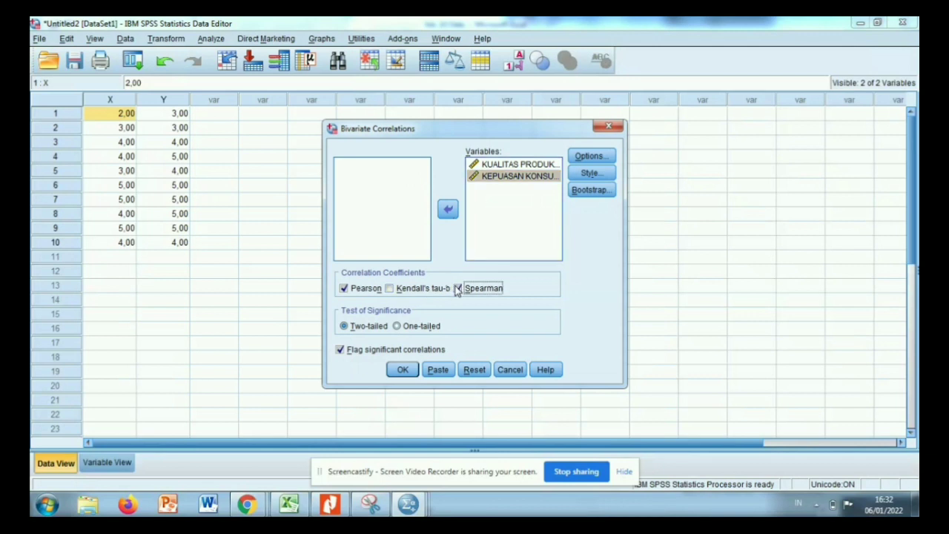
click(343, 289)
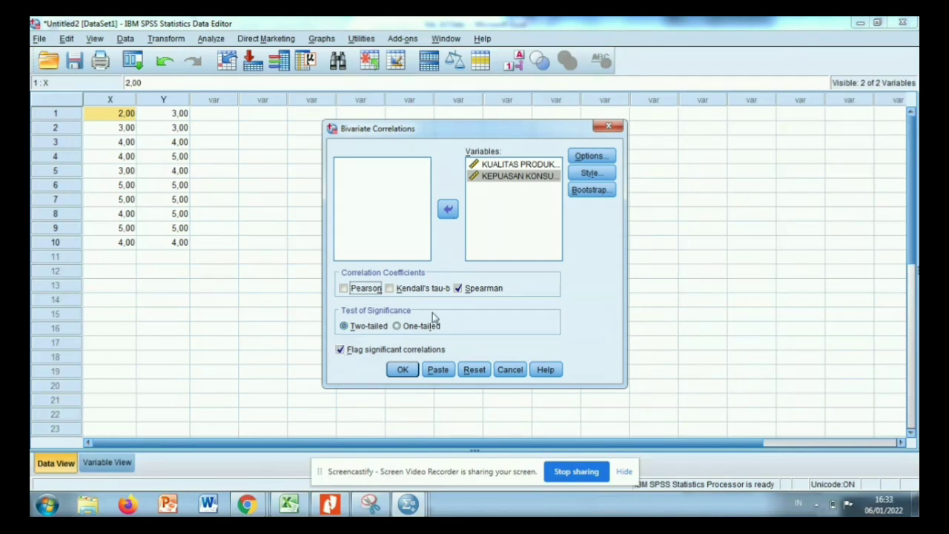
click(612, 159)
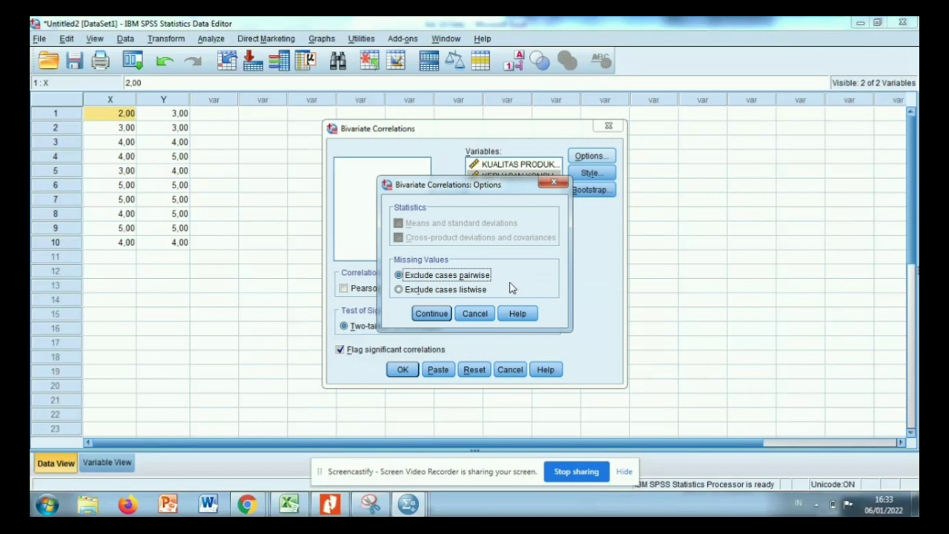
click(443, 315)
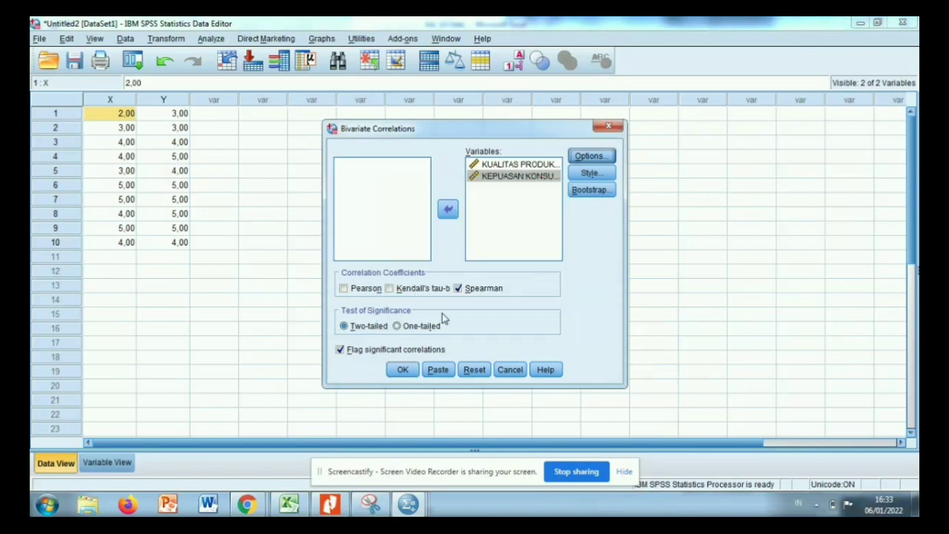
click(403, 370)
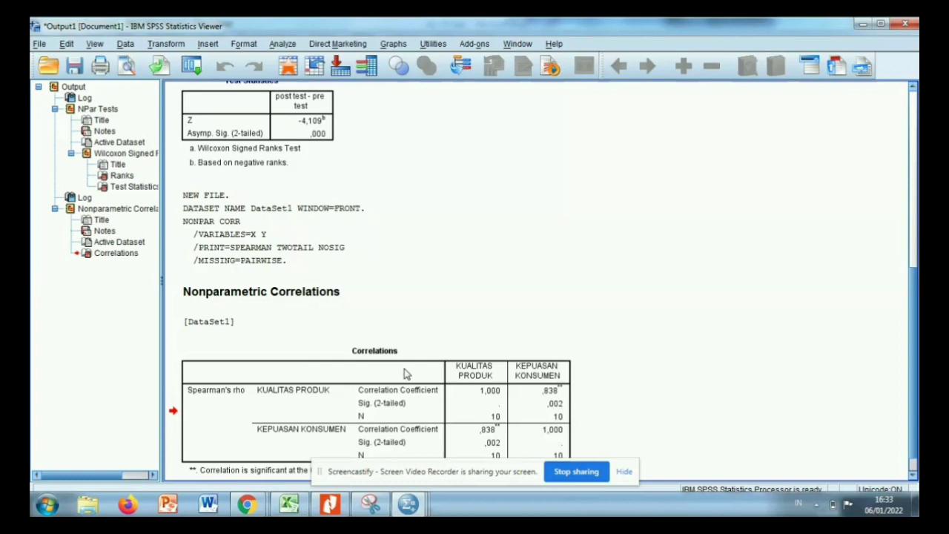
Examine the Spearman correlations table and the Wilcoxon test statistics above it in the output.
click(404, 368)
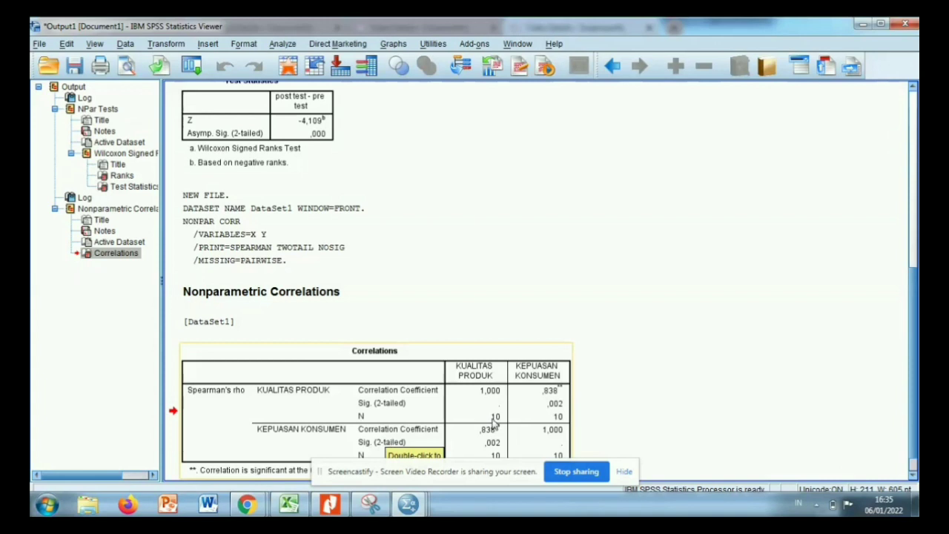
click(916, 368)
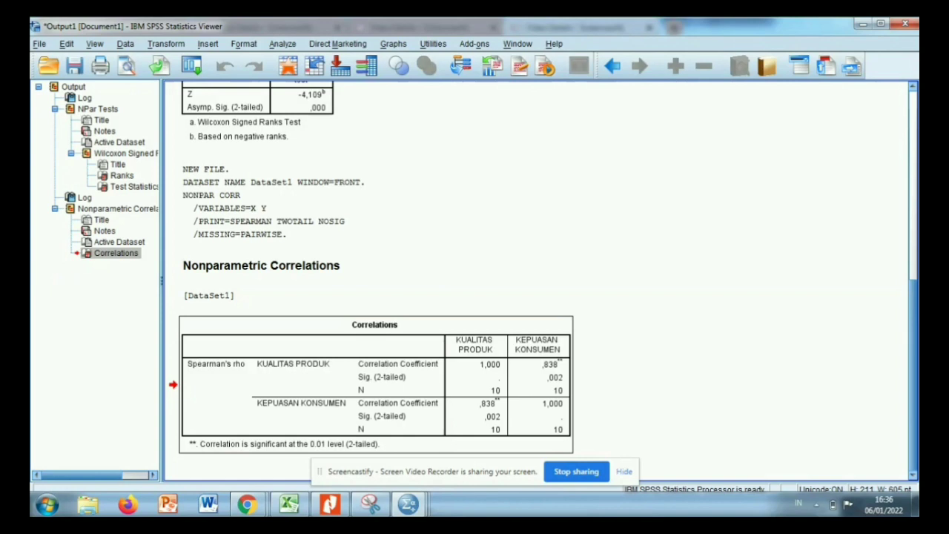
drag(916, 340, 871, 246)
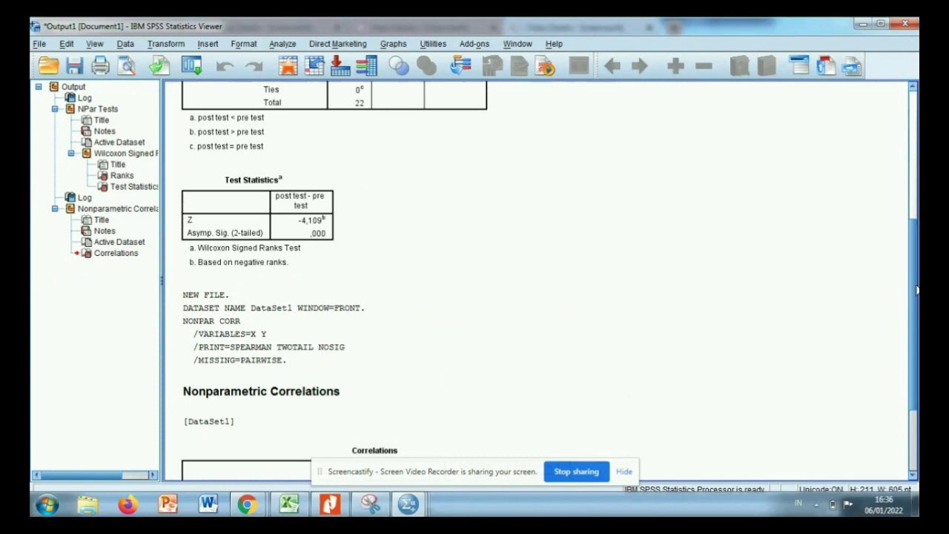
drag(916, 291, 916, 333)
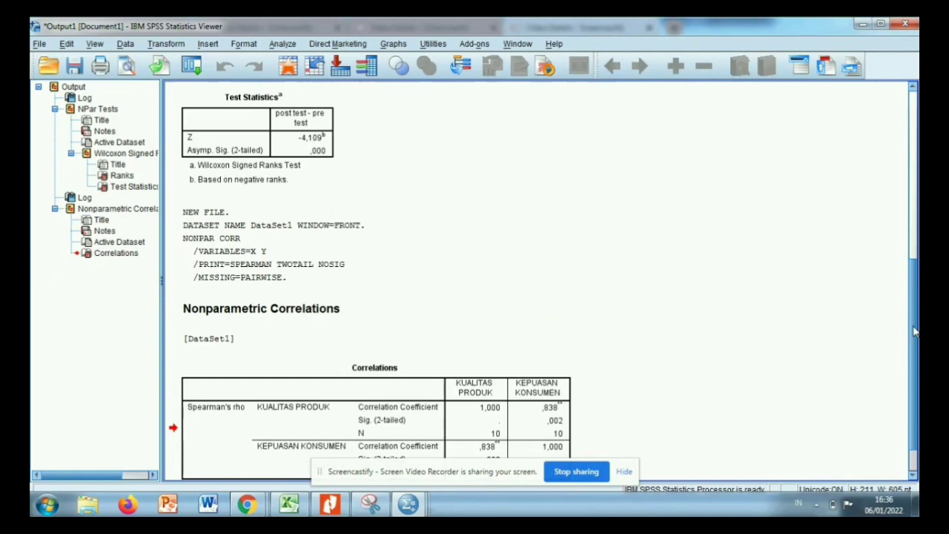